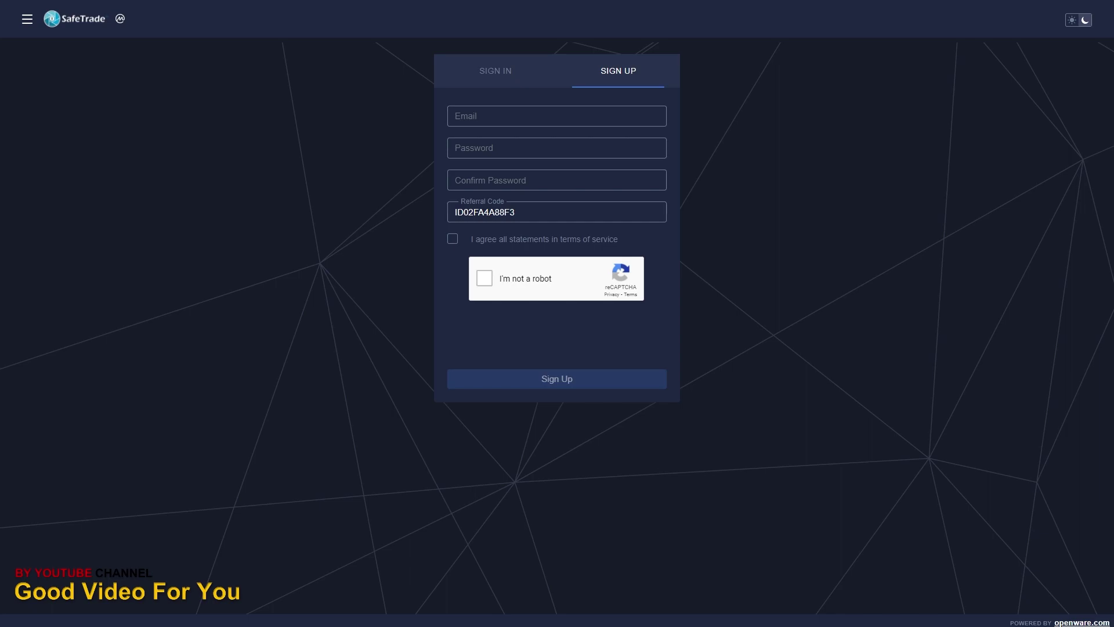
Enter the account email, then paste a password and its confirmation
click(459, 116)
key(ctrl+v)
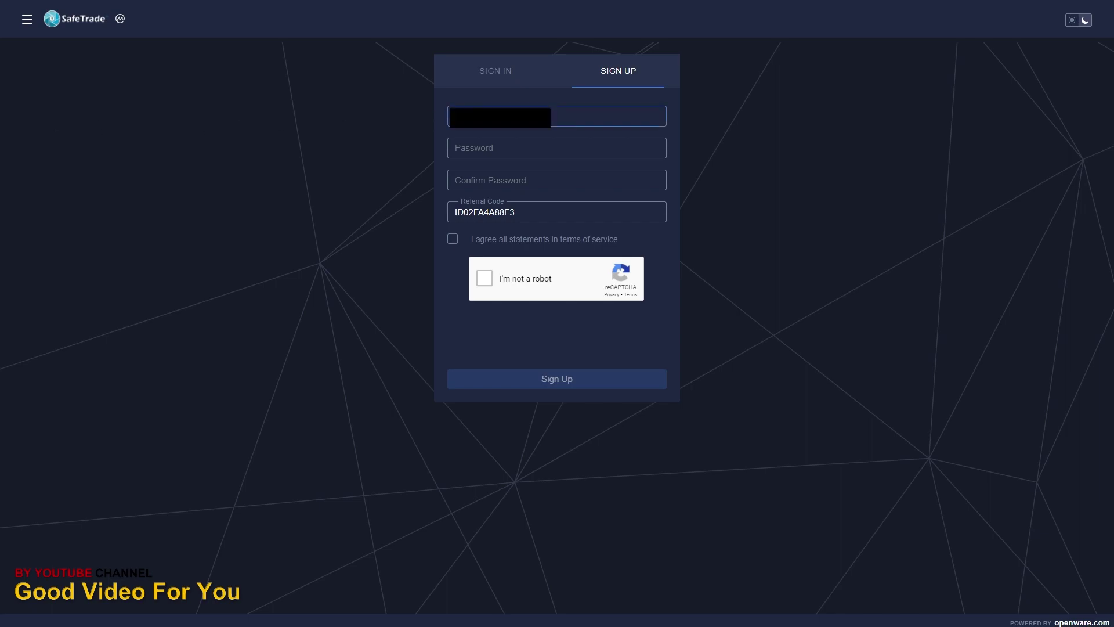
key(ctrl+v)
key(ctrl+v)
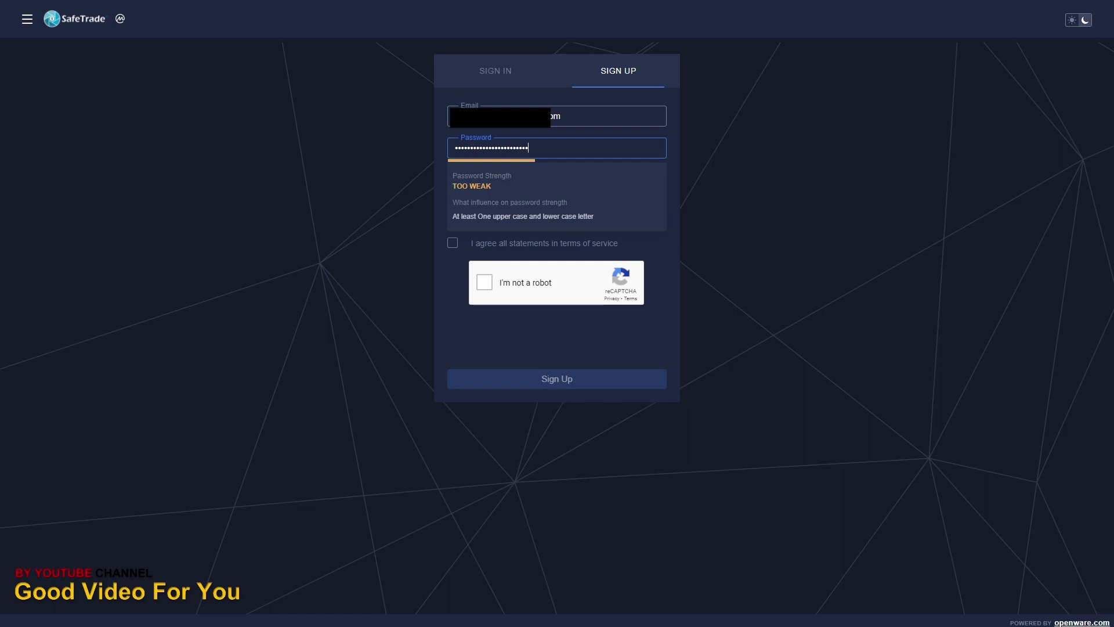
key(ctrl+a)
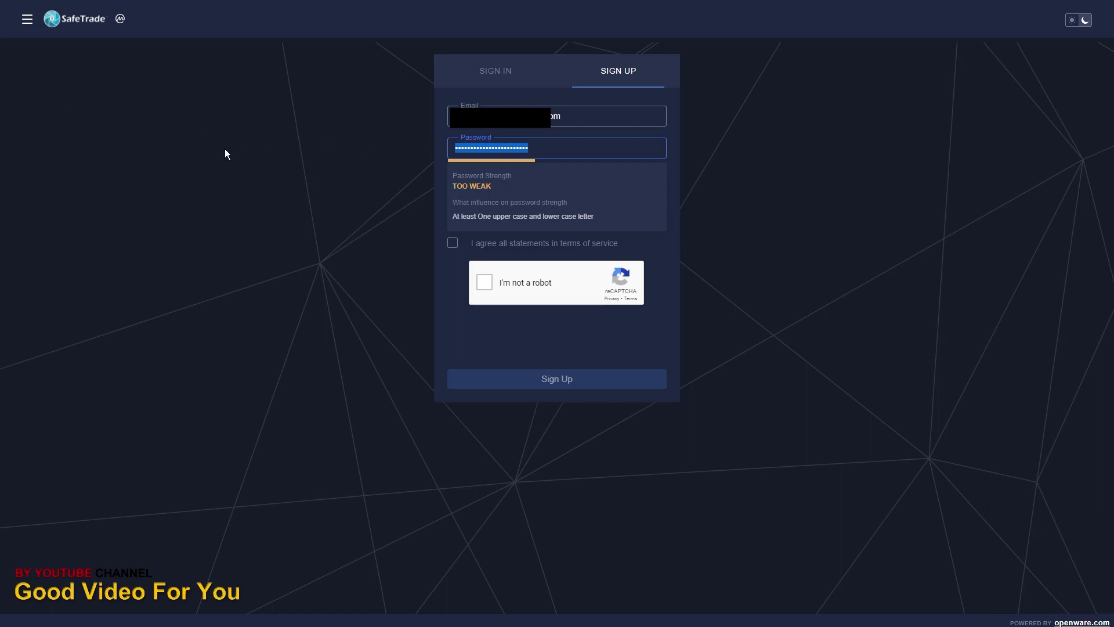
key(BackSpace)
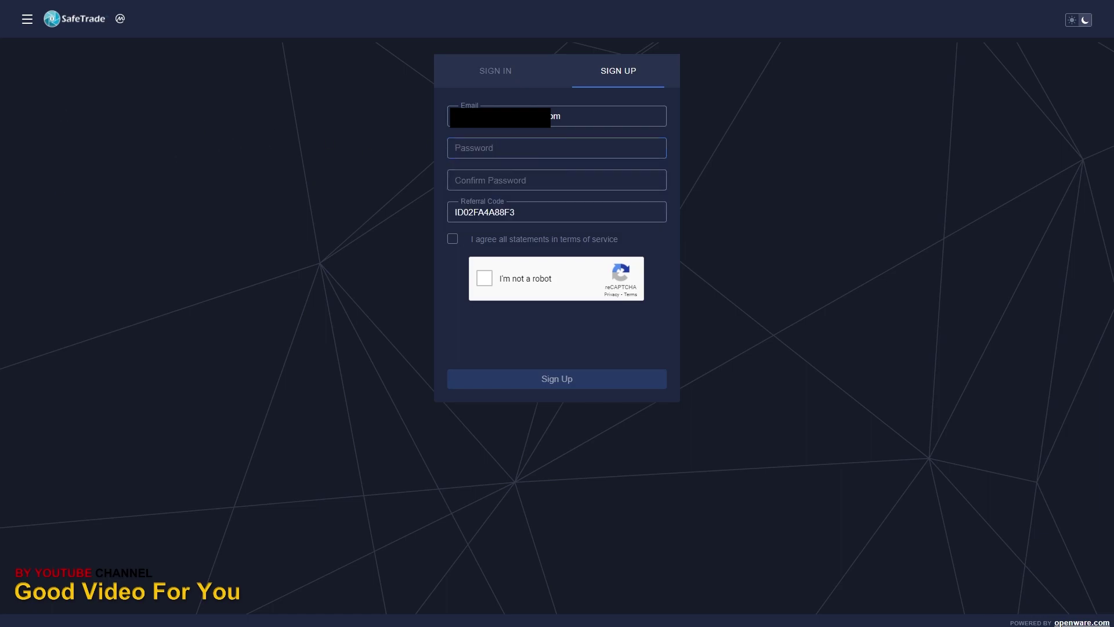
key(ctrl+v)
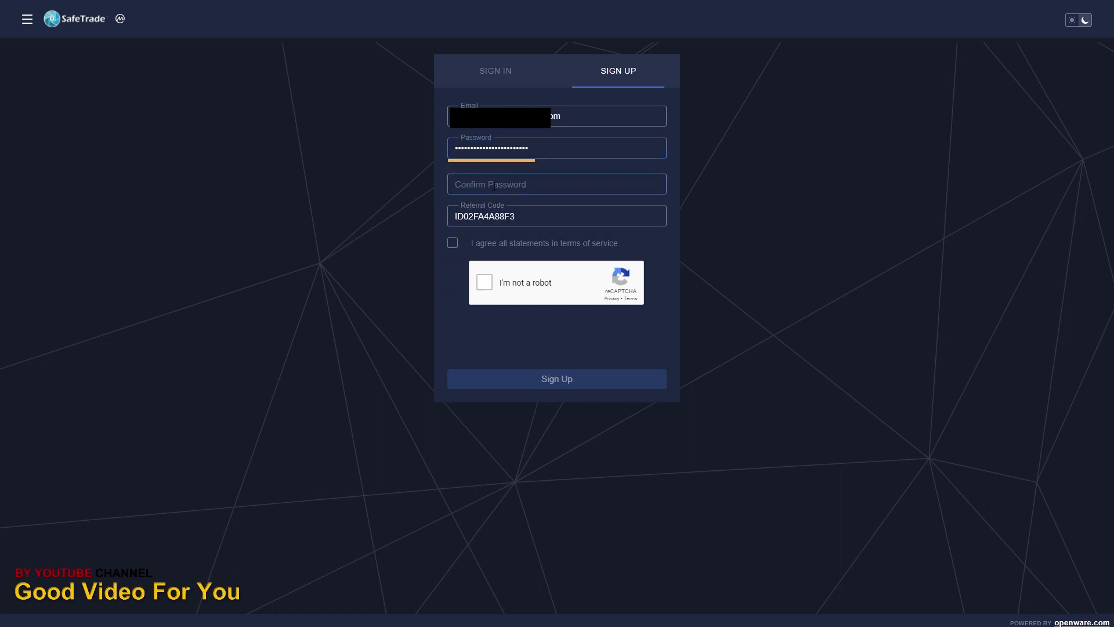
click(494, 185)
key(ctrl+v)
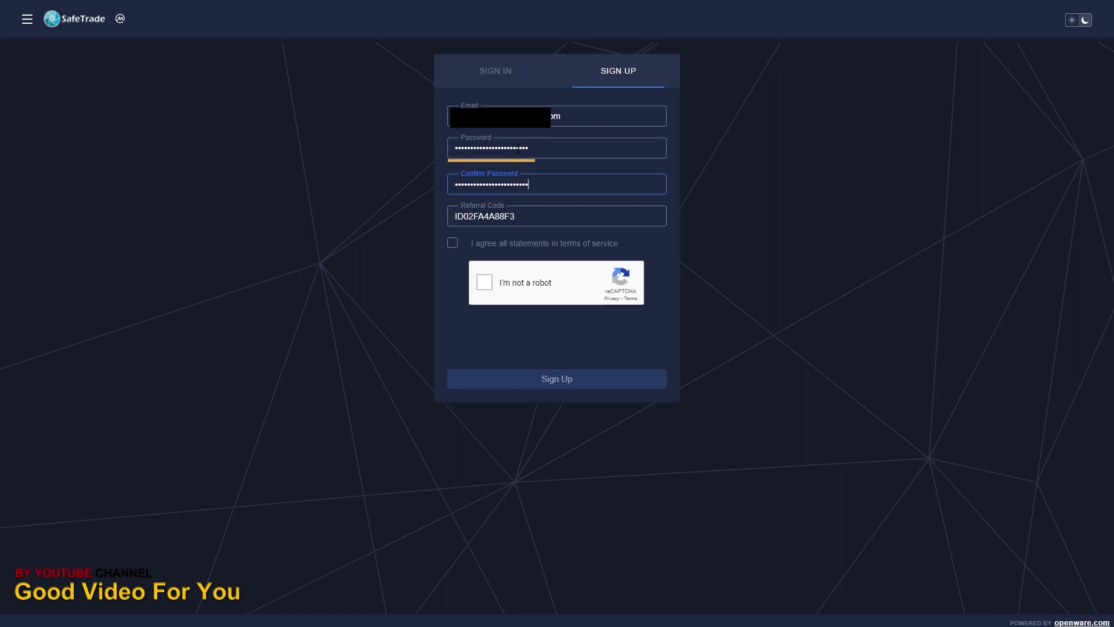
Replace both password fields with a strong password, accept the terms and pass reCAPTCHA
drag(512, 154, 312, 164)
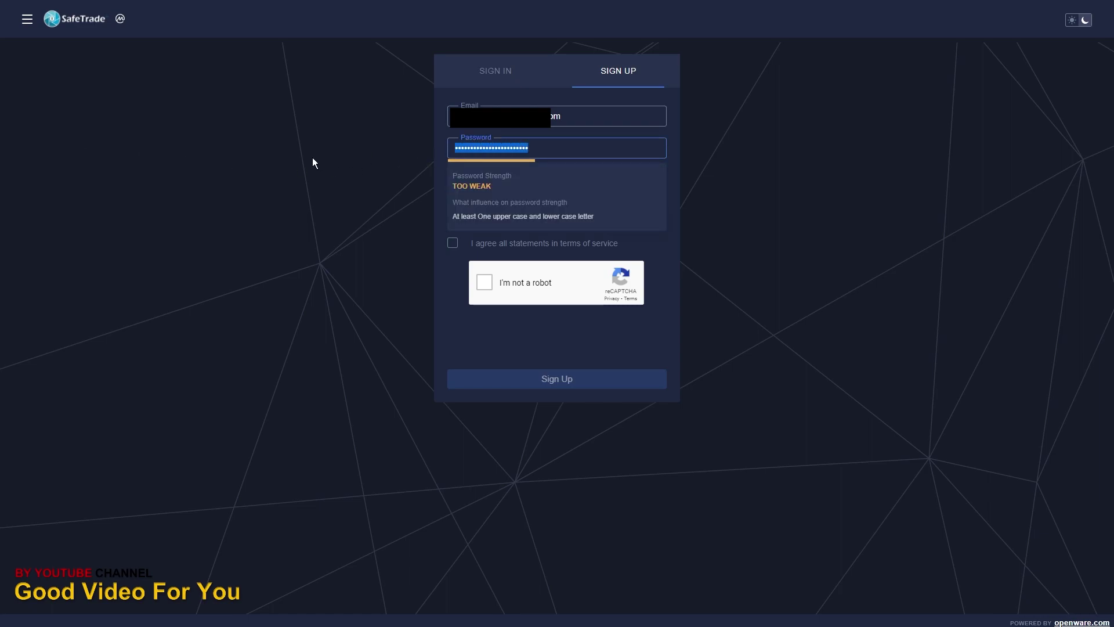
key(BackSpace)
drag(530, 176, 279, 182)
key(BackSpace)
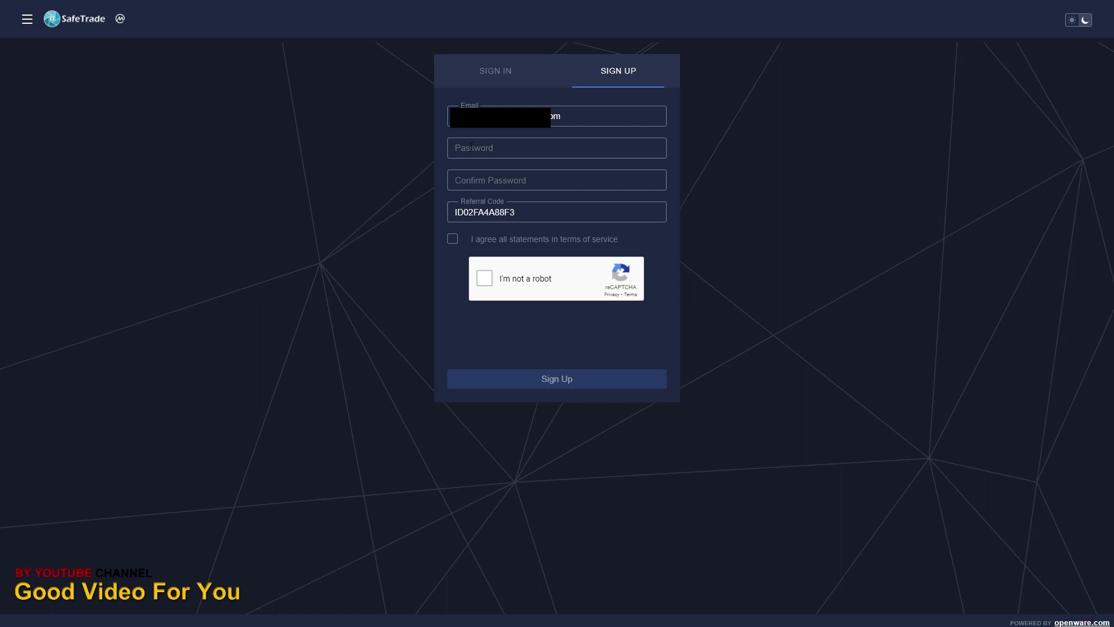
key(ctrl+v)
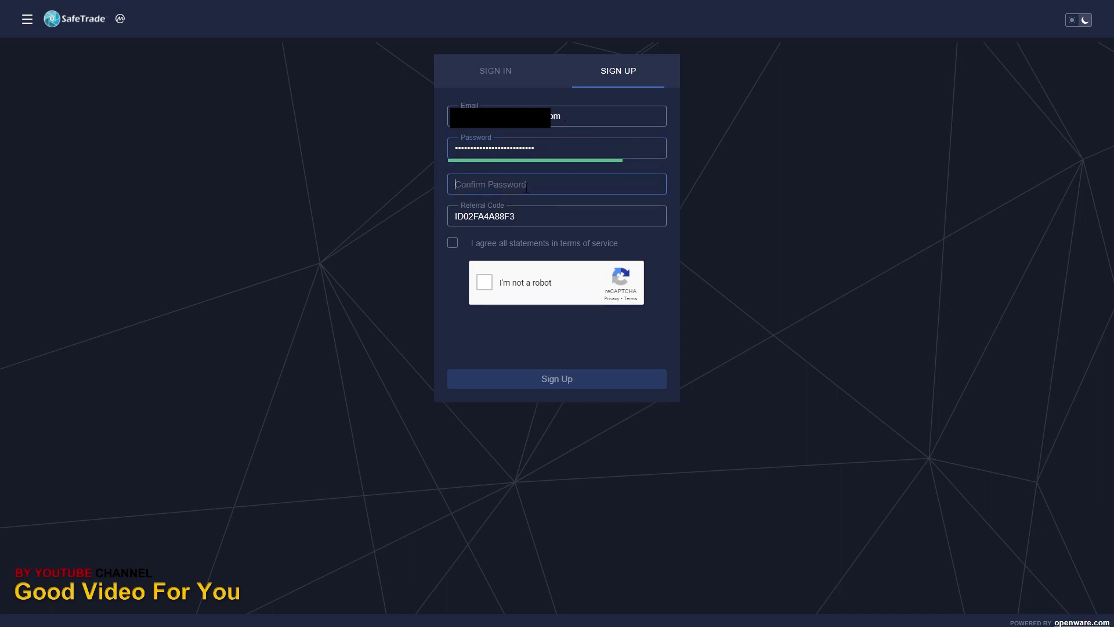
key(ctrl+v)
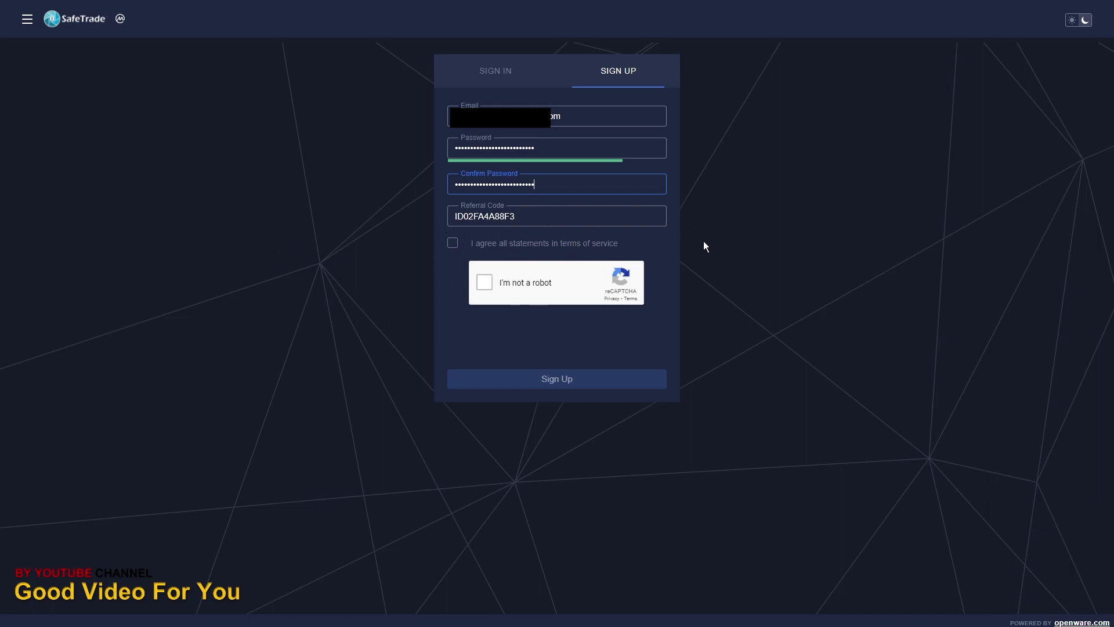
click(452, 246)
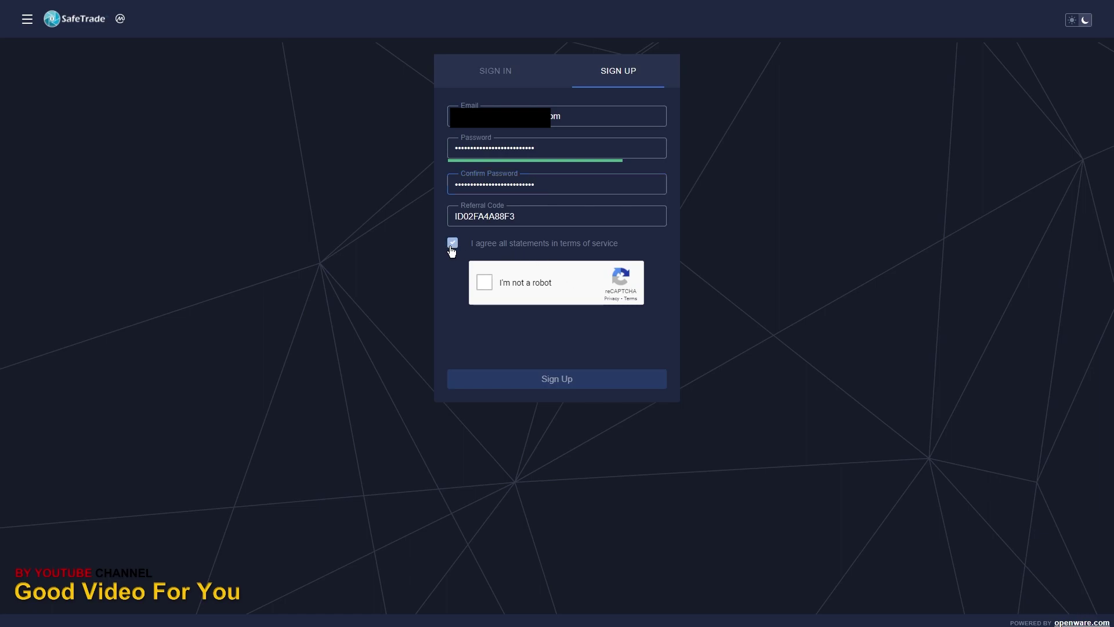
click(483, 285)
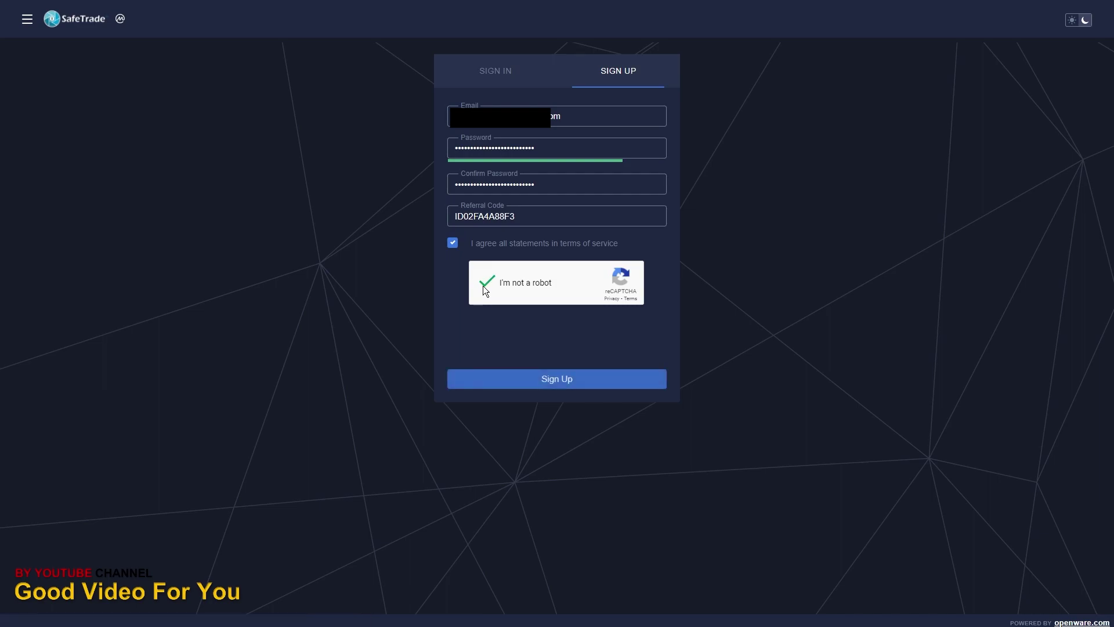
Submit the registration, save the password in Chrome, and sign in to the new account
click(545, 386)
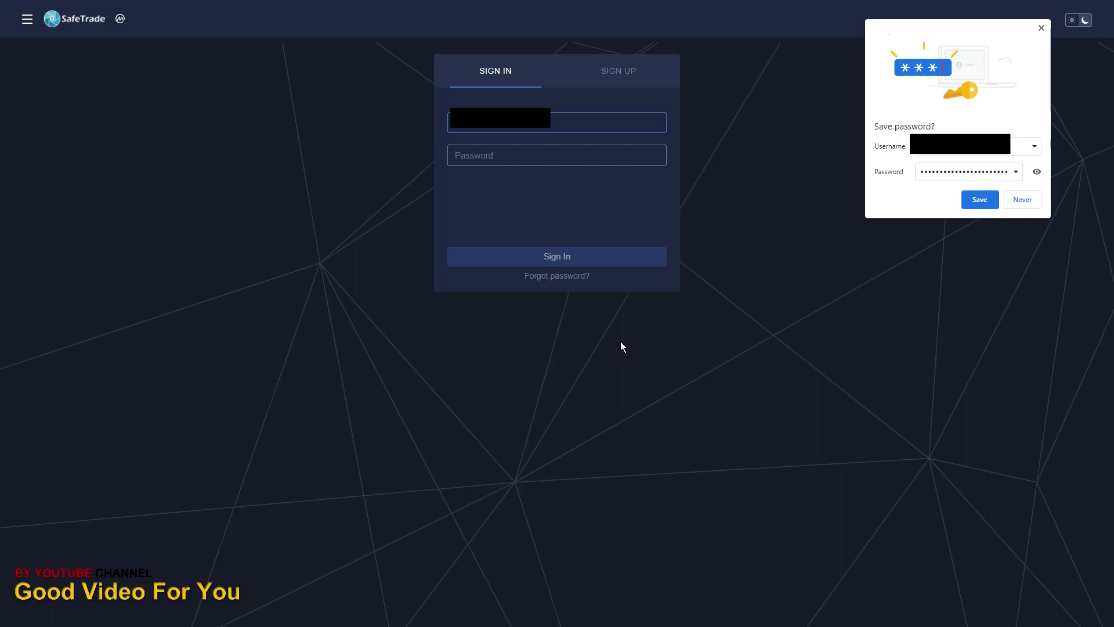
click(977, 202)
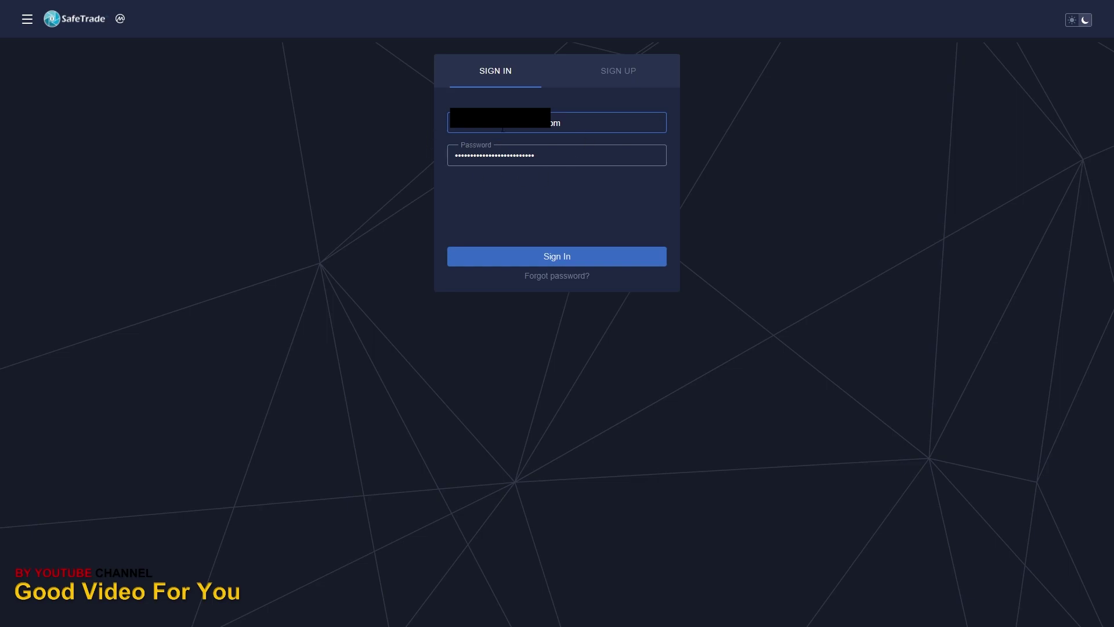
click(515, 257)
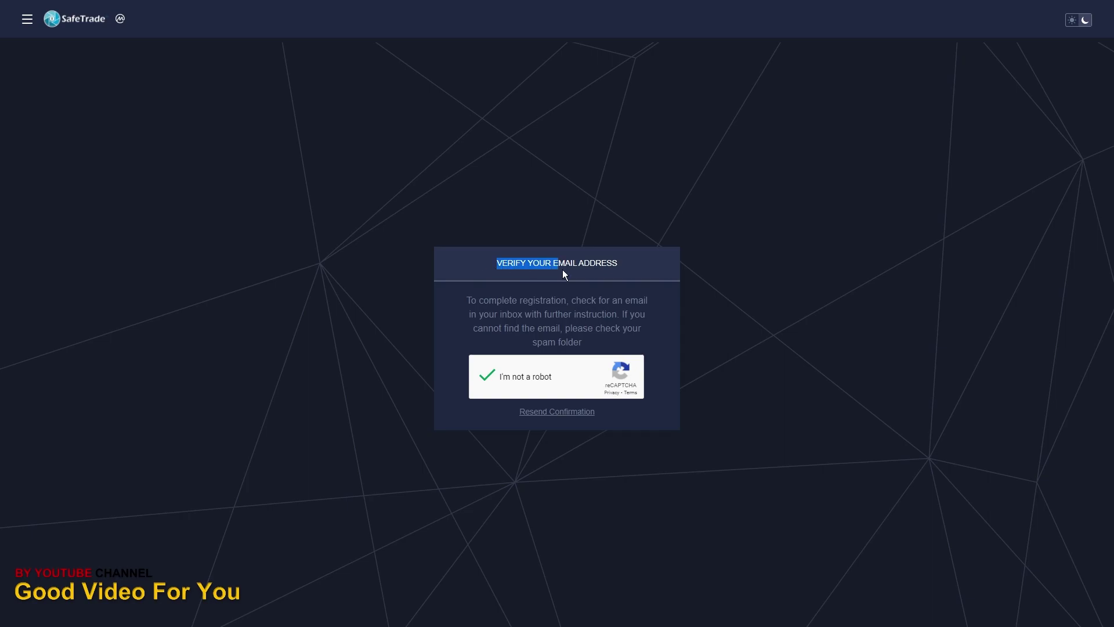
Reload to the prefilled Sign In page, close DevTools and go full screen
click(628, 270)
click(53, 37)
key(F12)
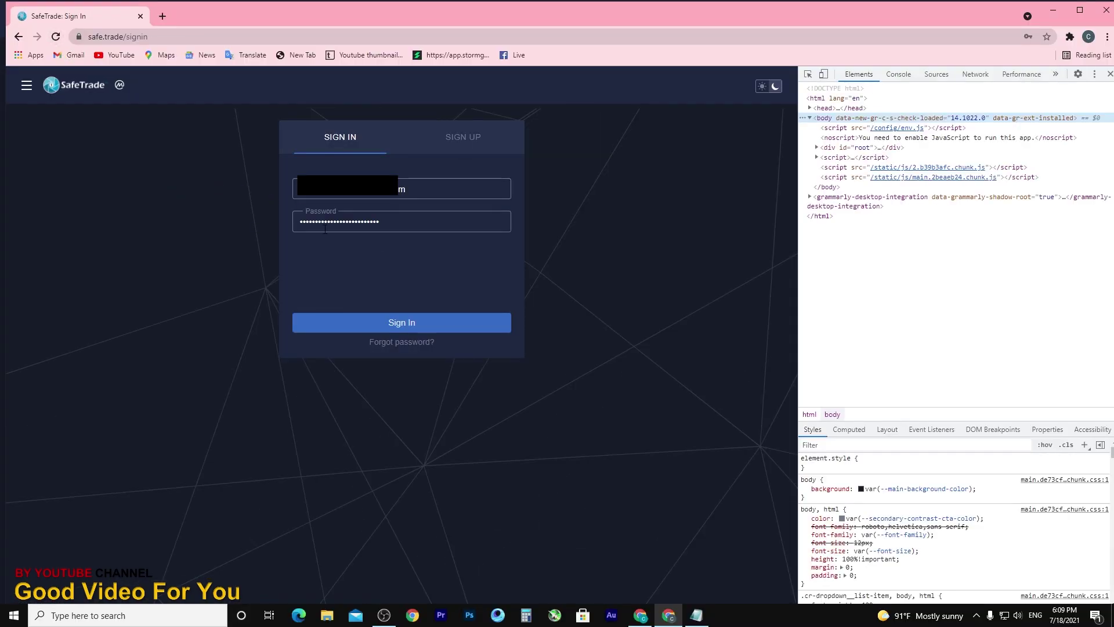
key(F12)
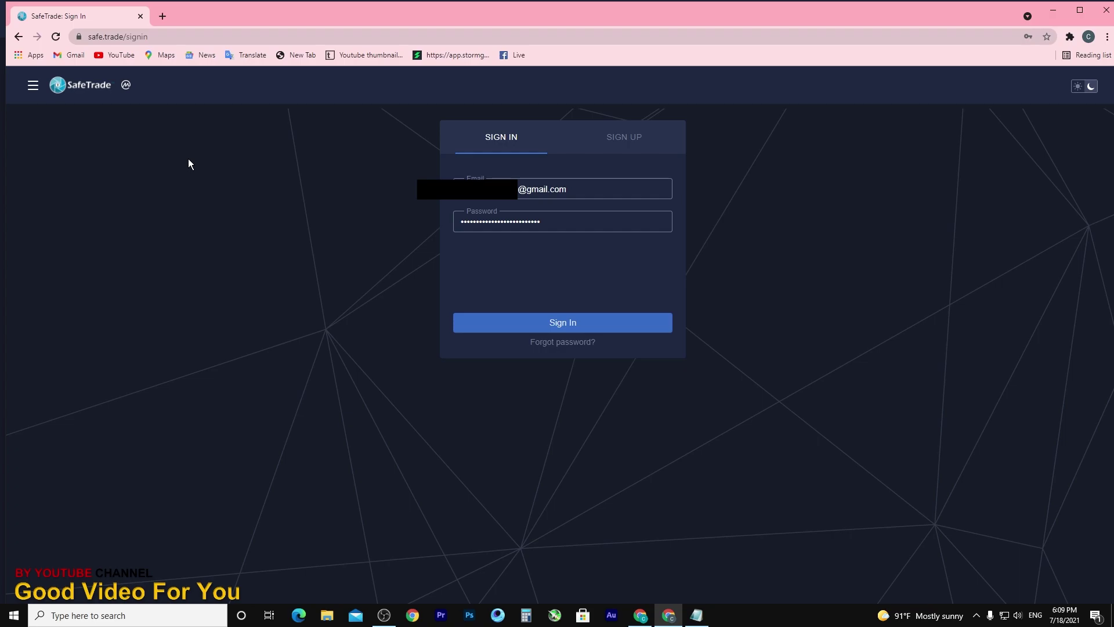
key(F11)
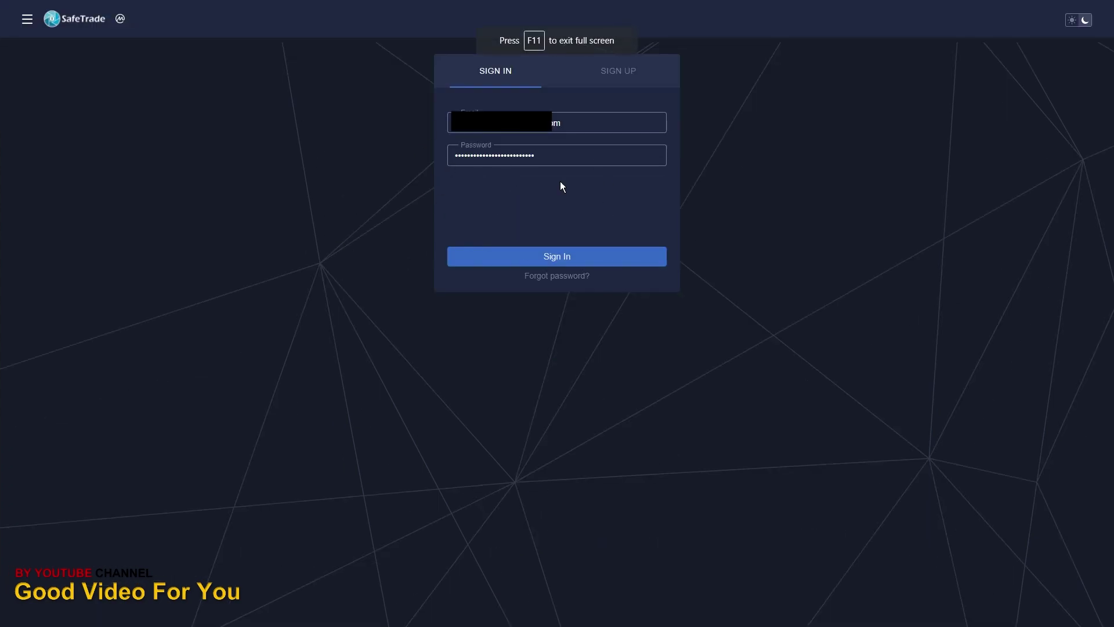
Sign in and open the VRSC wallet's deposit tab, then the site menu
click(551, 257)
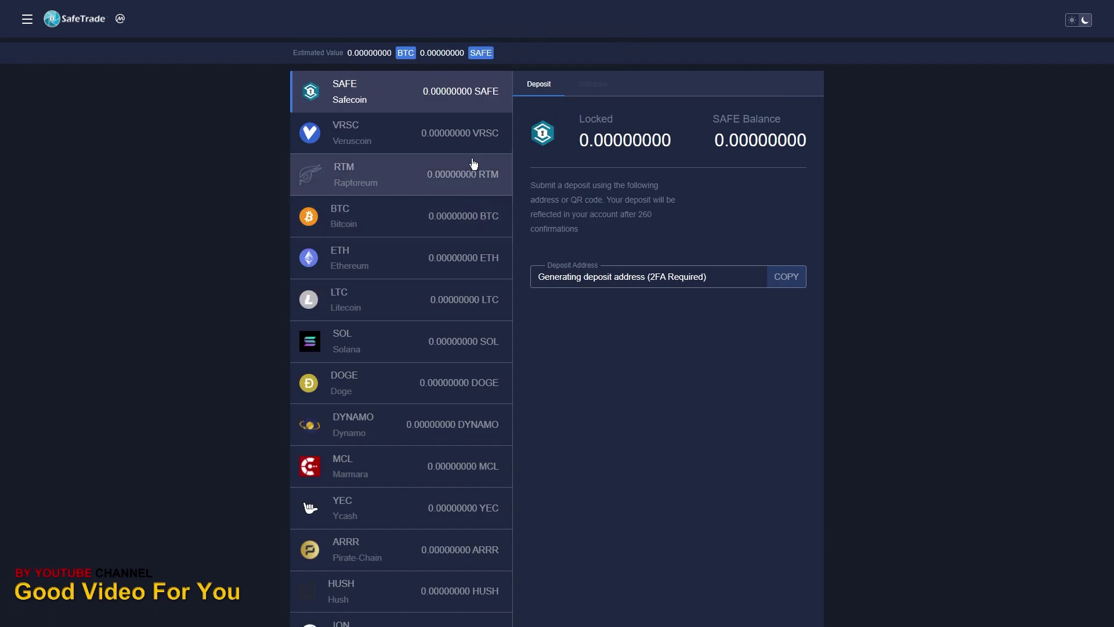
scroll(667, 378, down, 15)
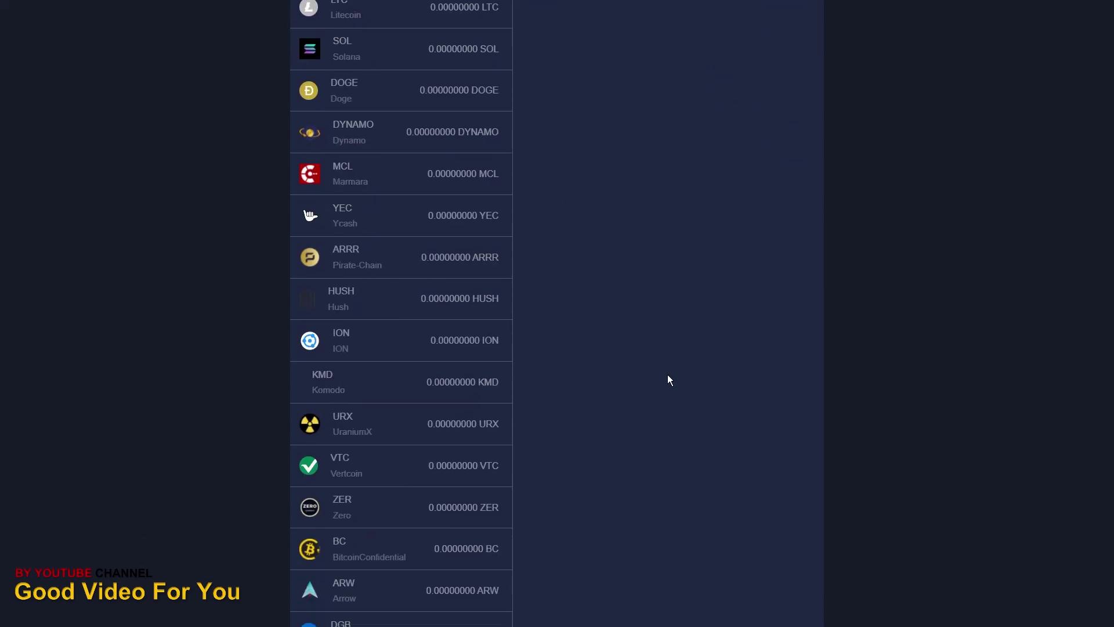
scroll(663, 377, up, 10)
scroll(632, 386, up, 5)
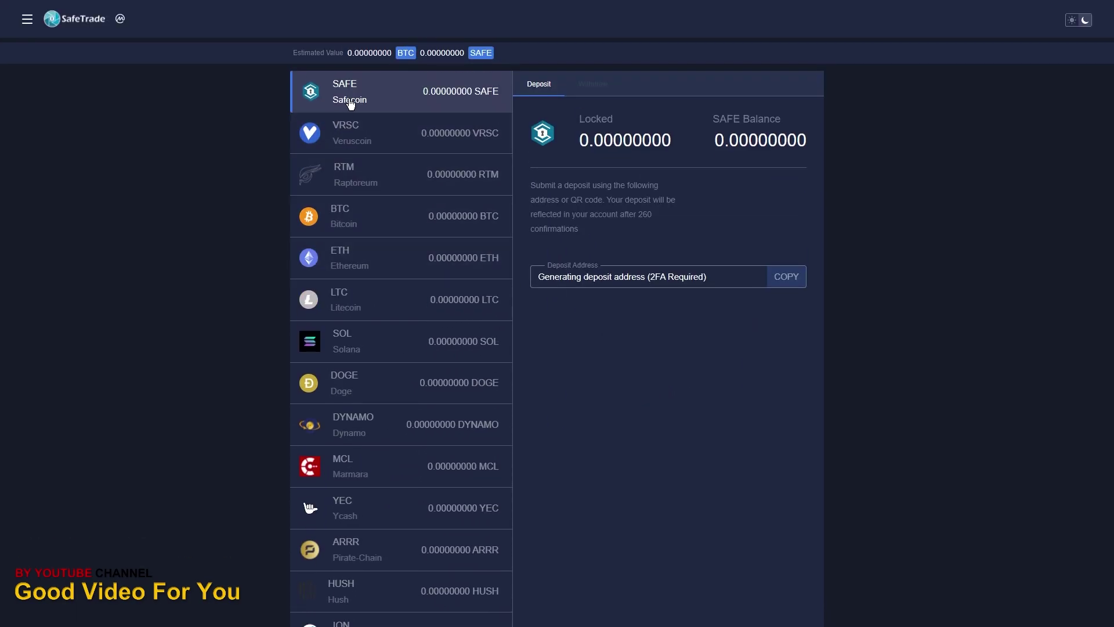
click(366, 142)
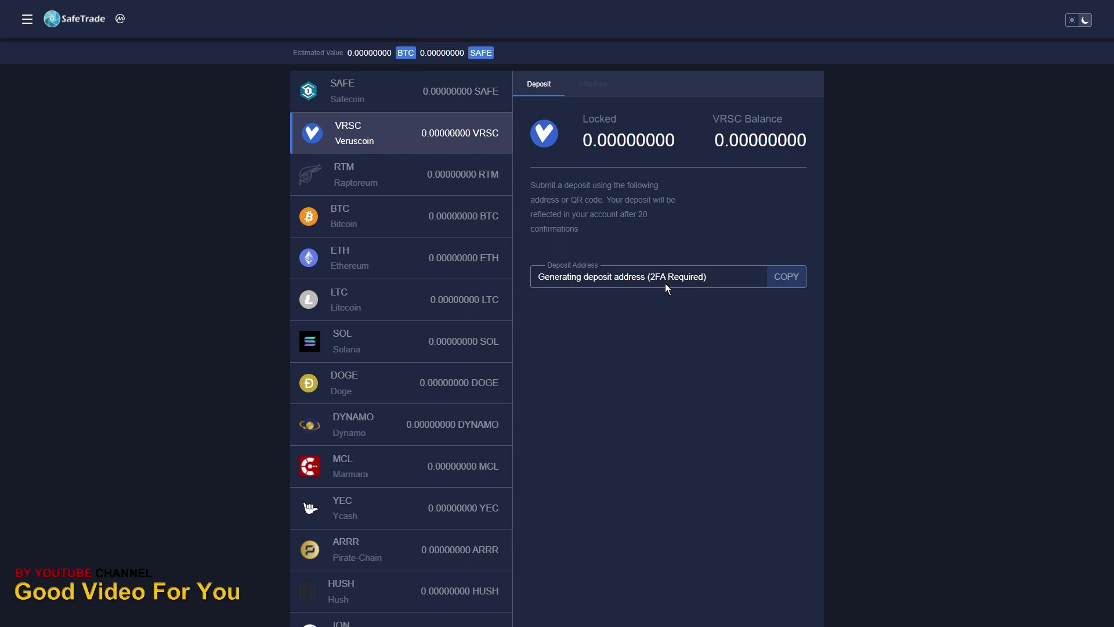
click(27, 20)
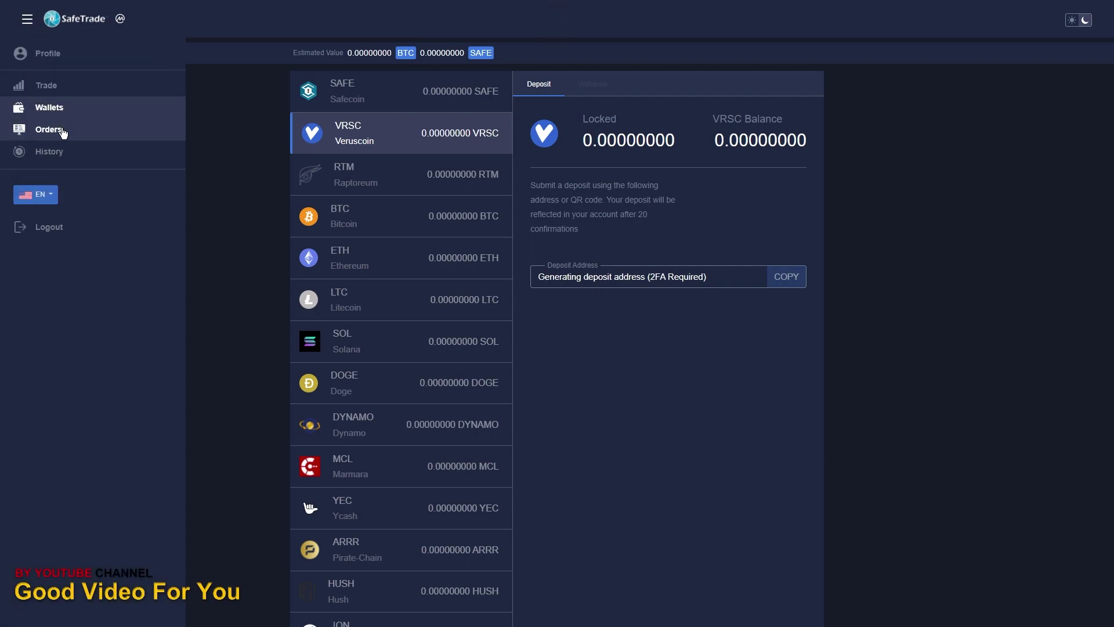
On the Profile page, enable two-factor authentication with the Google Authenticator code
click(62, 57)
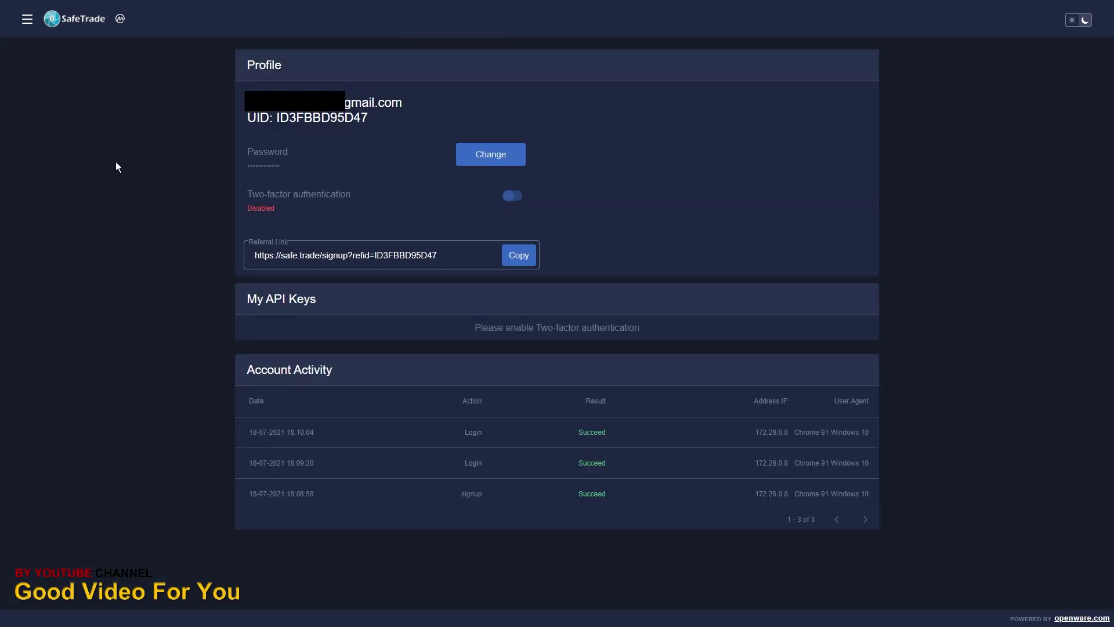
drag(245, 194, 392, 193)
click(335, 193)
drag(251, 195, 393, 204)
click(392, 203)
click(512, 195)
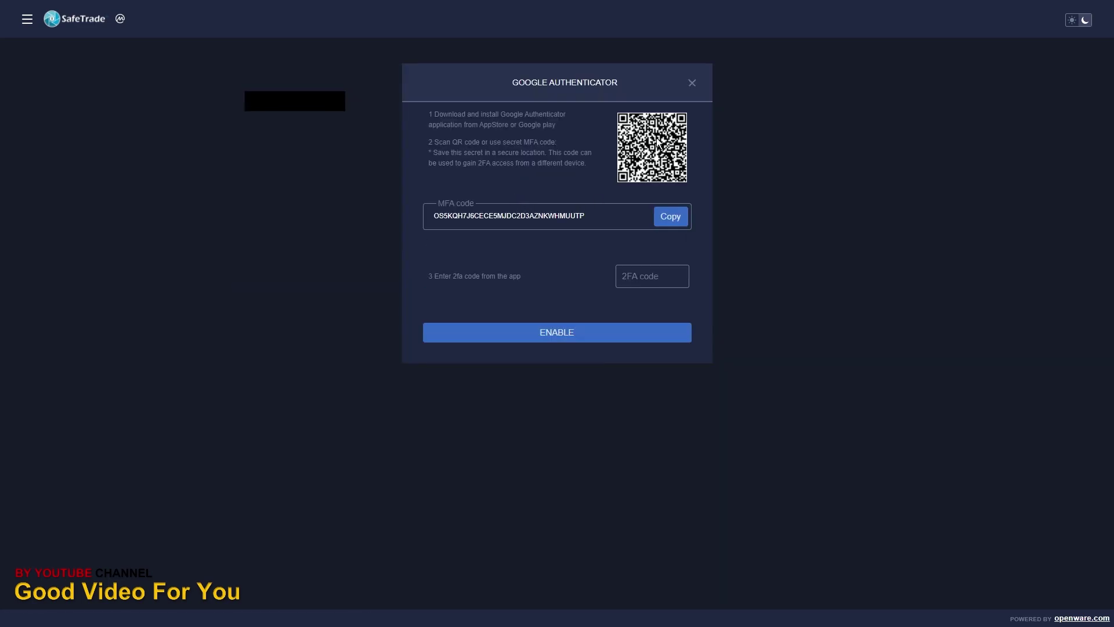
click(692, 83)
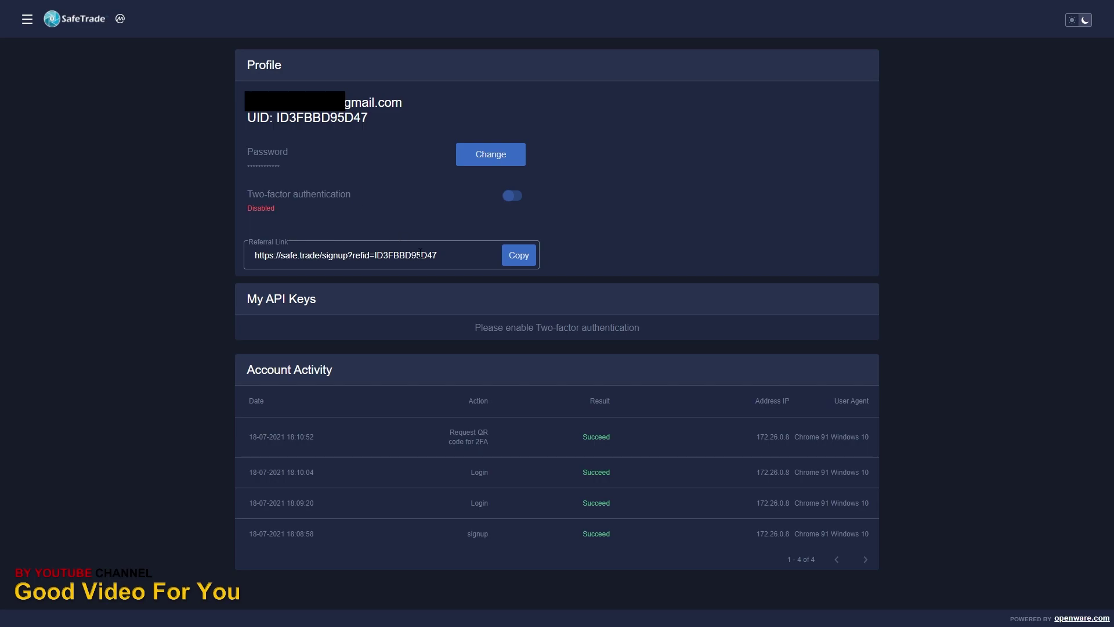
click(508, 198)
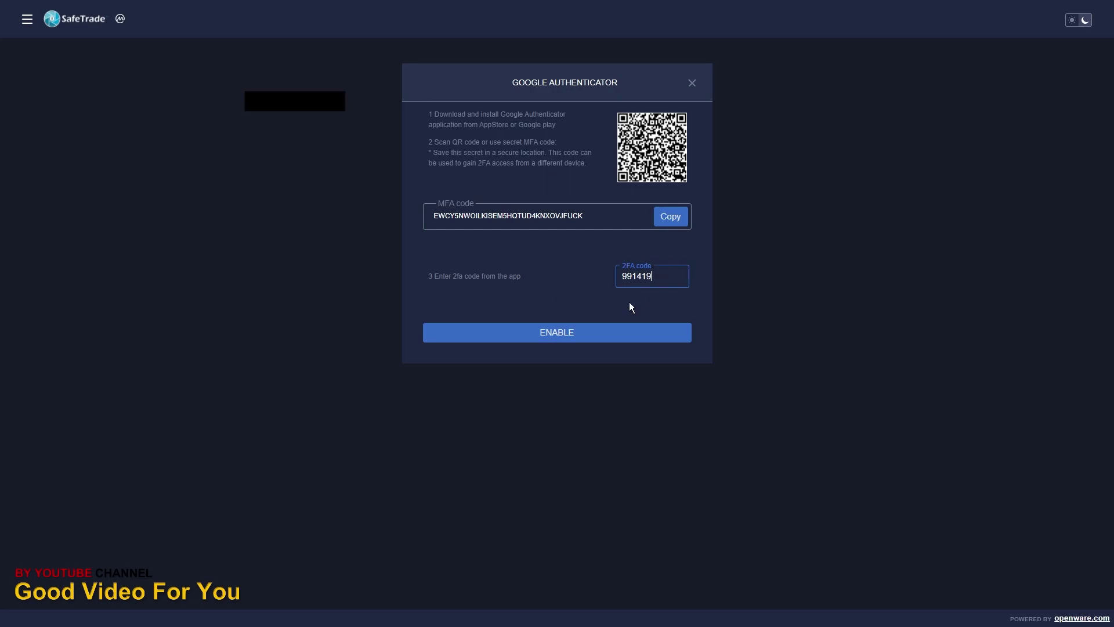
click(558, 337)
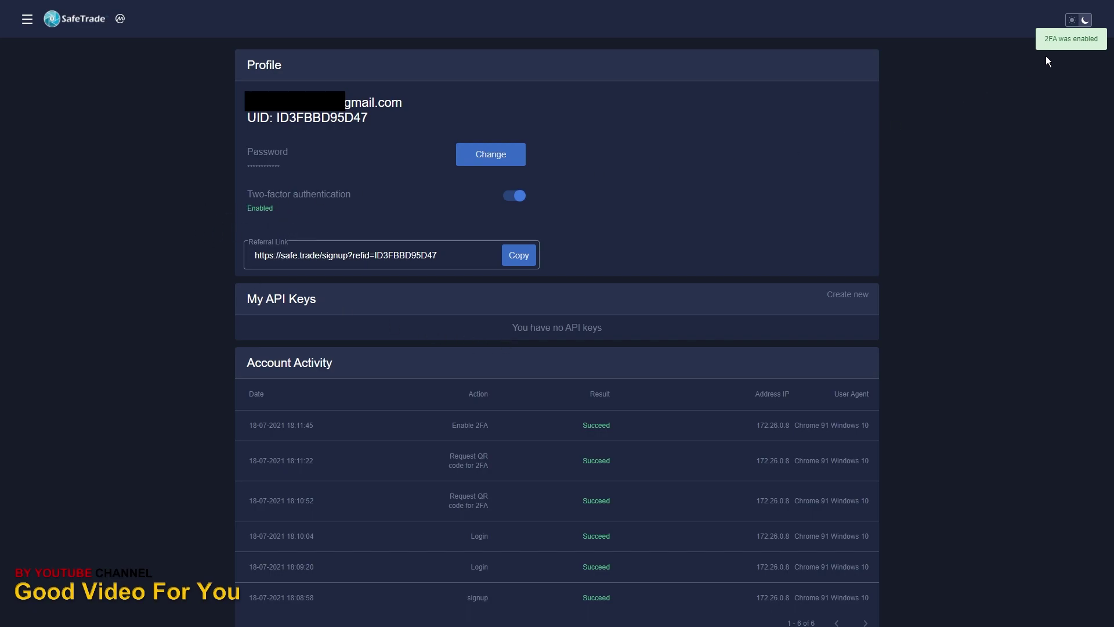
Go to Wallets and browse the RTM, SAFE and other coin rows before selecting VRSC
click(29, 19)
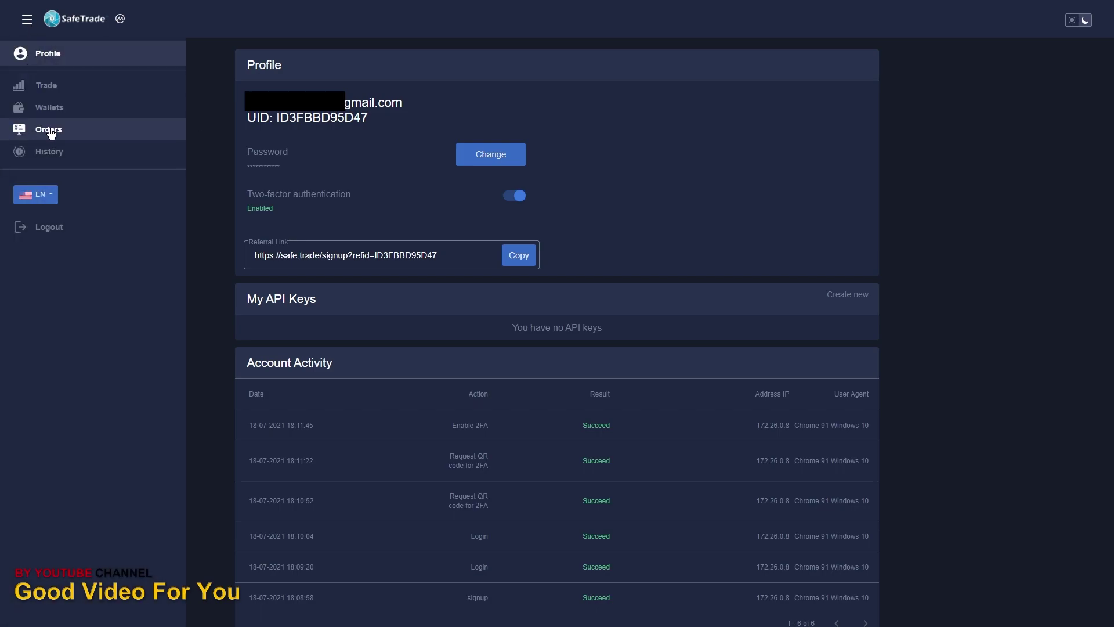
click(51, 108)
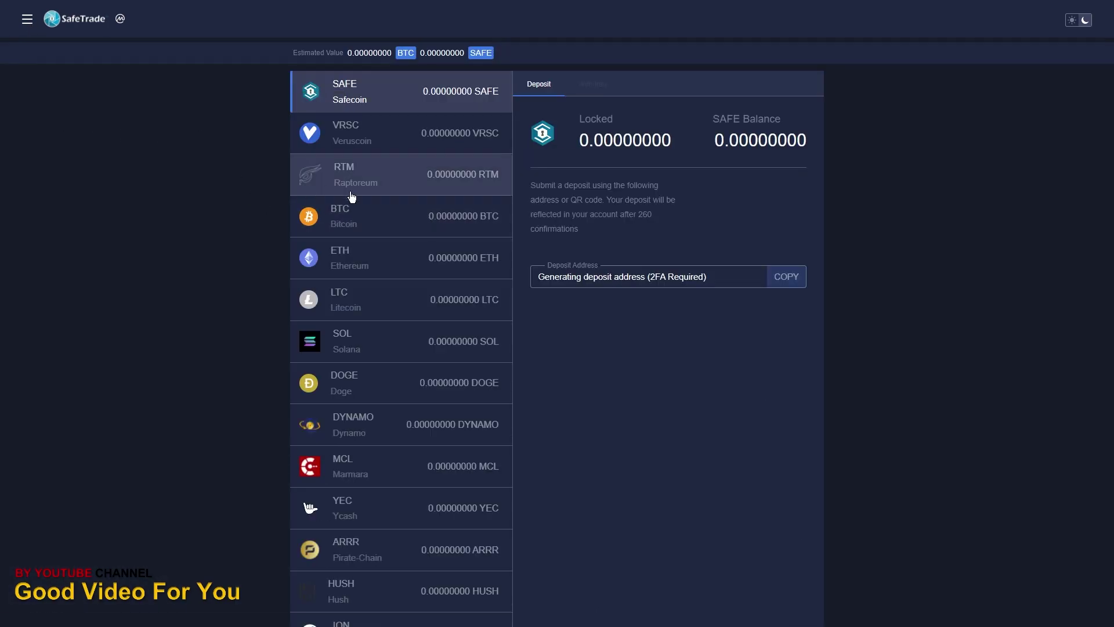
scroll(423, 275, down, 3)
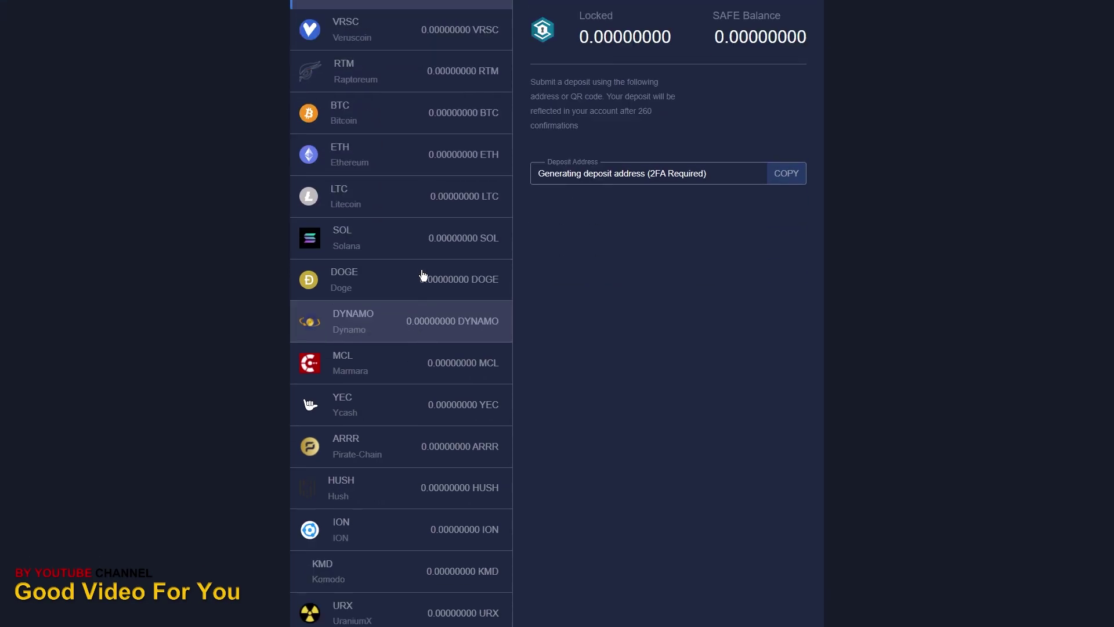
scroll(423, 275, up, 3)
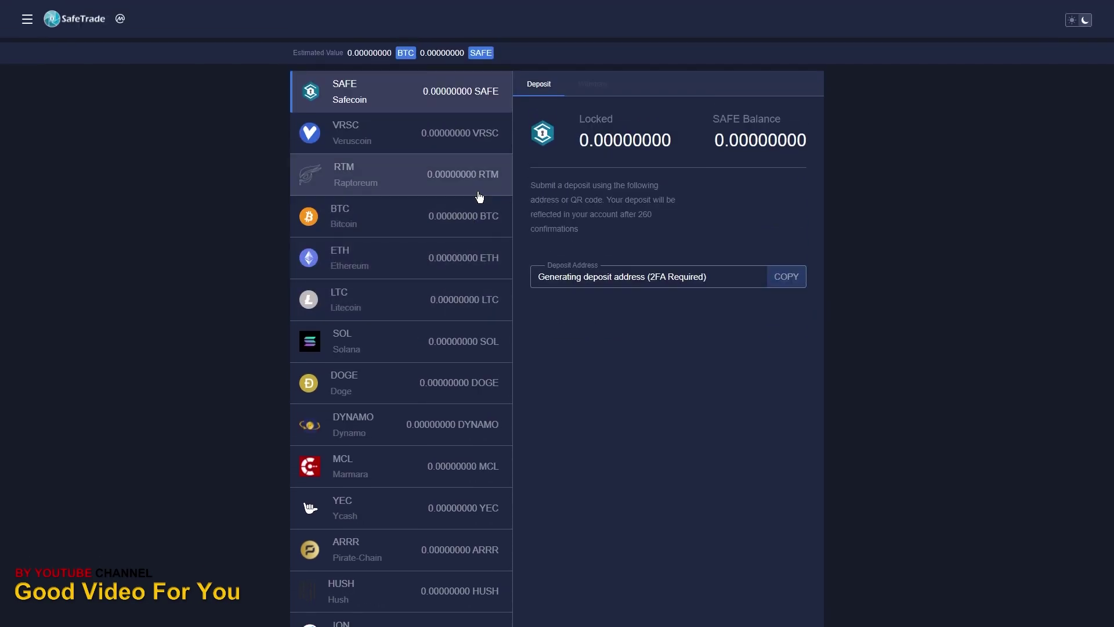
click(472, 147)
click(454, 174)
click(433, 299)
click(430, 177)
click(435, 131)
click(436, 96)
click(438, 141)
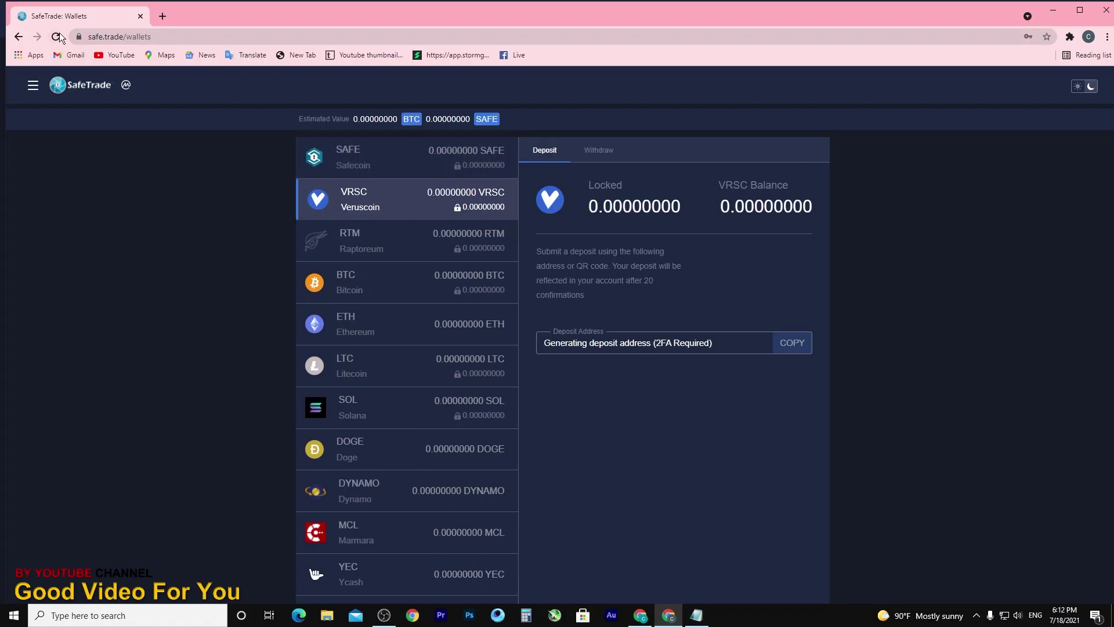
Reload the wallets page and reselect VRSC, which still shows a zero balance
click(57, 37)
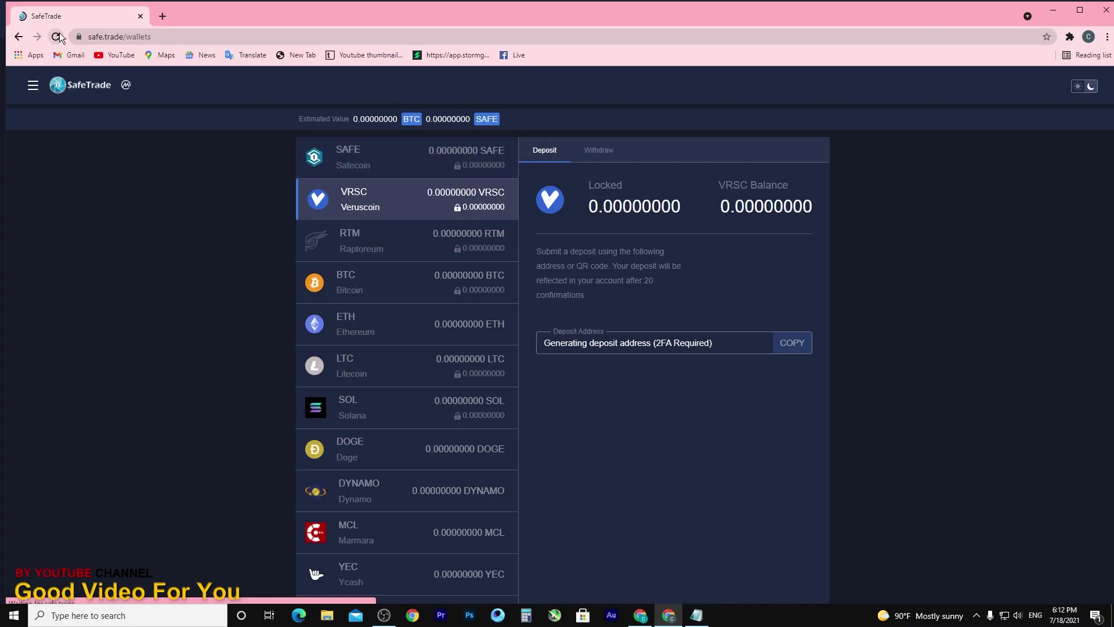
click(447, 198)
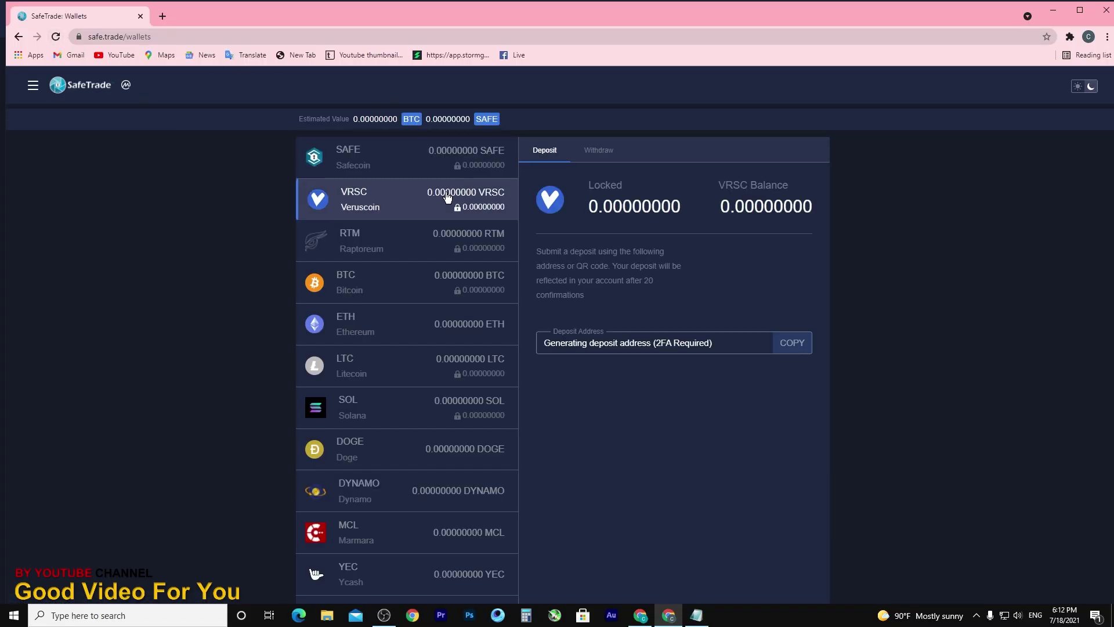
click(442, 166)
click(429, 209)
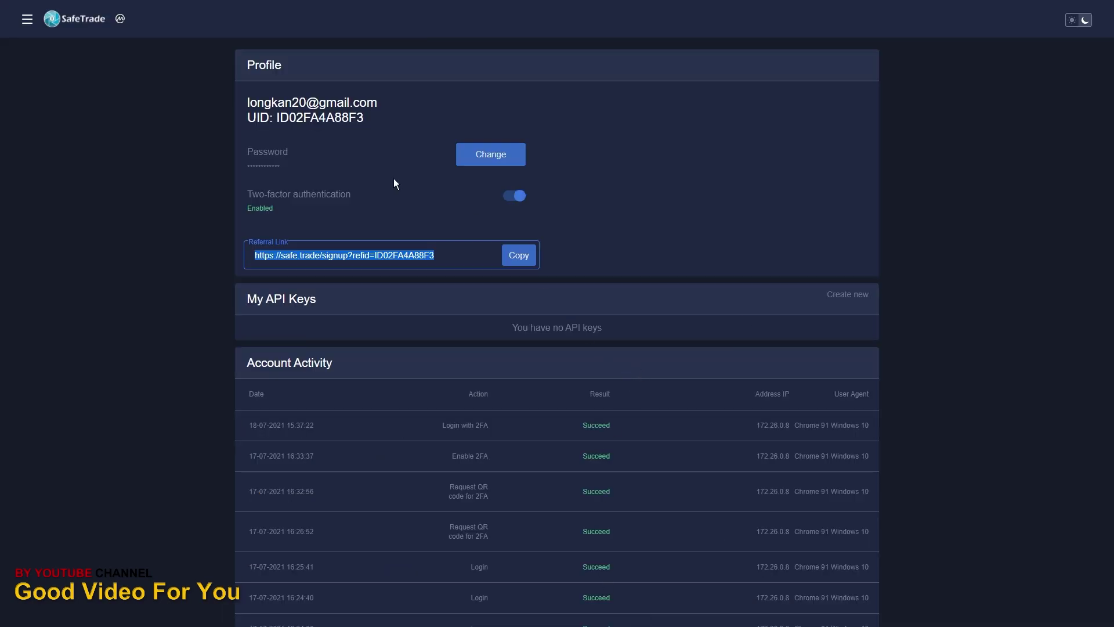
Show the VRSC wallet with 1.41149160 VRSC and one completed deposit, then exit full screen
click(154, 197)
click(27, 20)
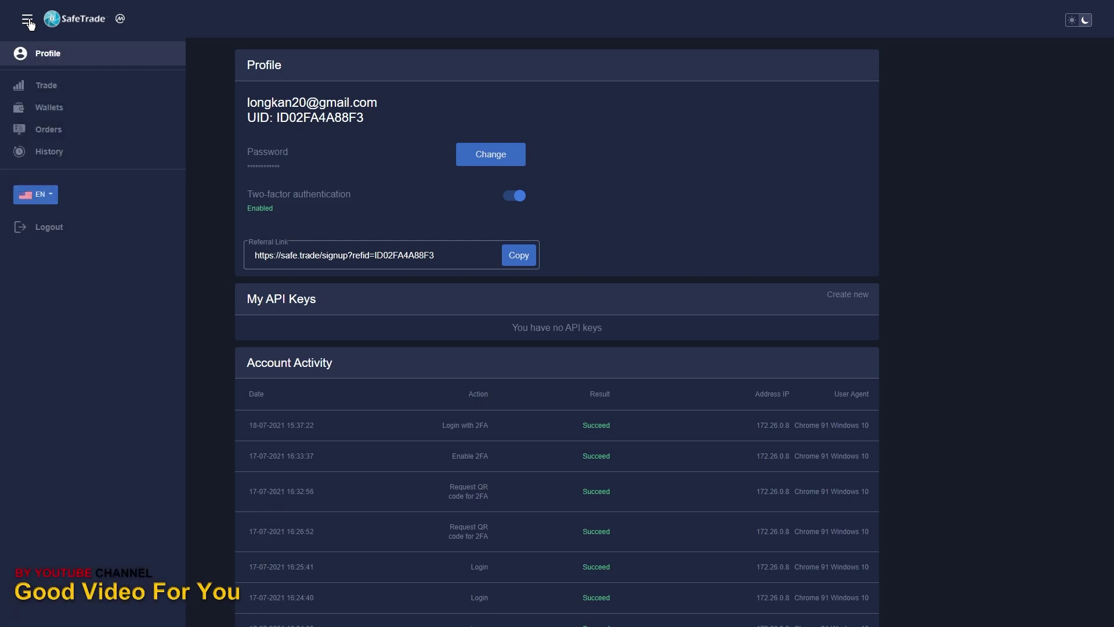
click(51, 108)
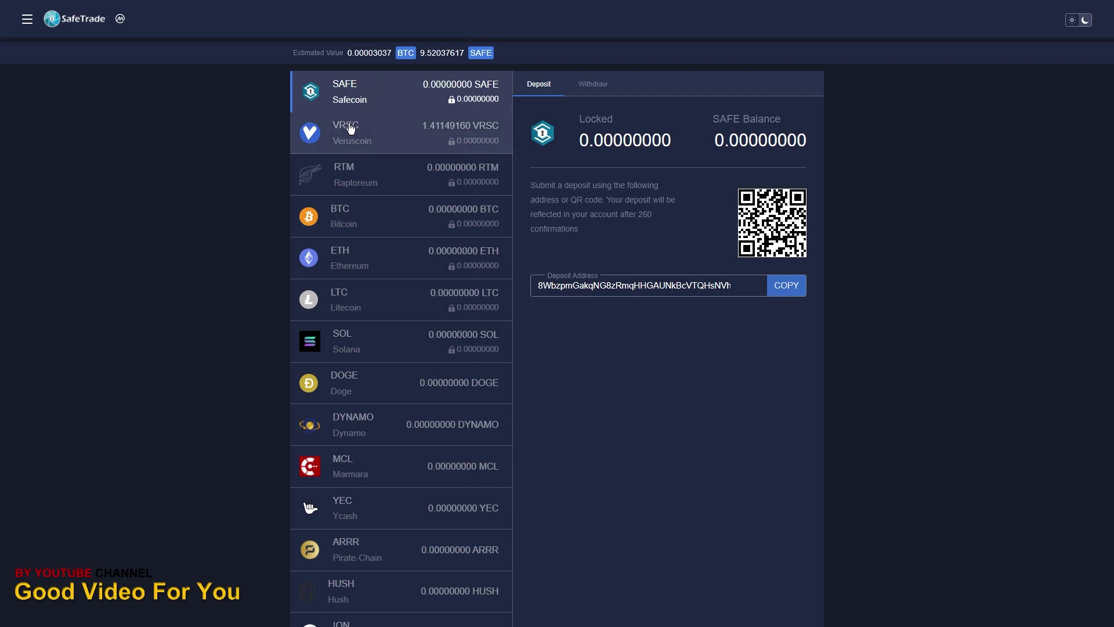
click(387, 137)
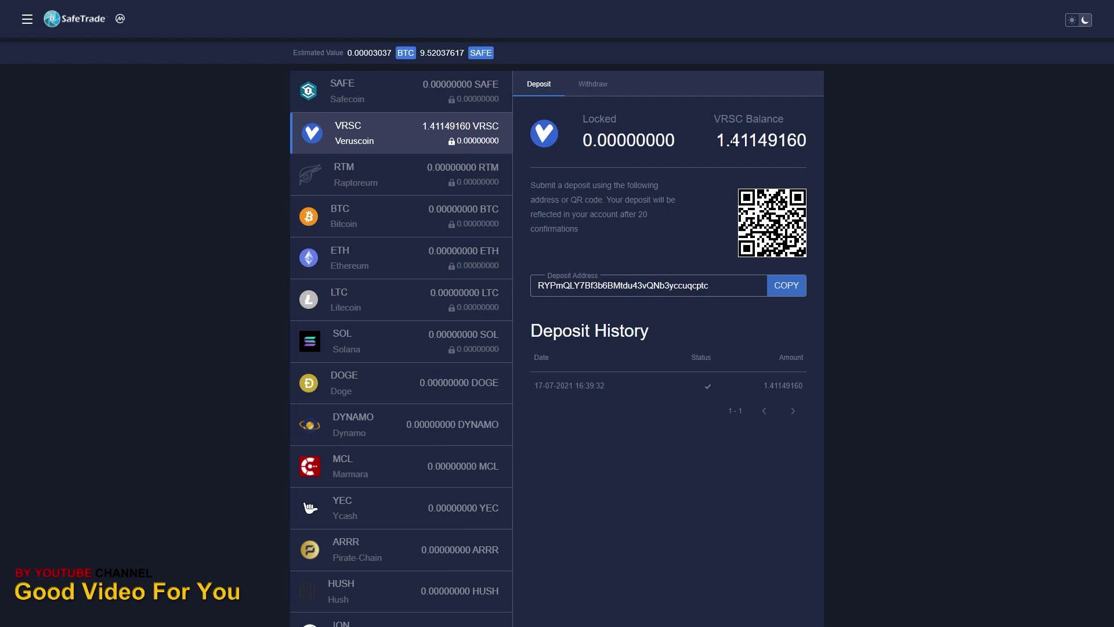
click(562, 42)
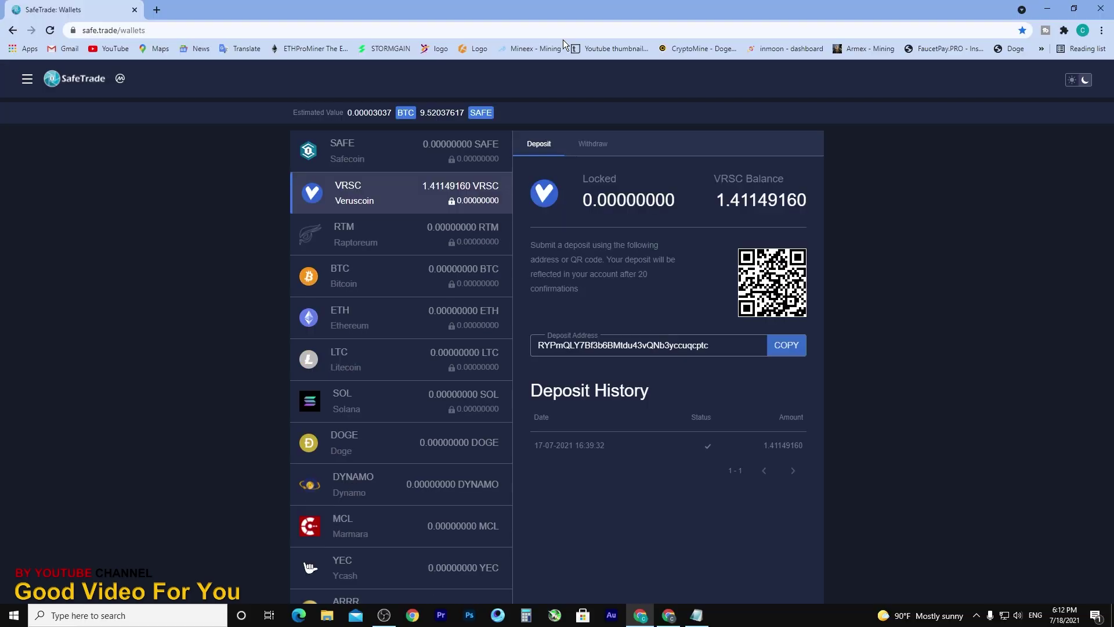
Restore Chrome, minimize the other browser, dock SafeTrade on the right and launch Verus Desktop
drag(720, 201, 804, 200)
click(753, 194)
double_click(801, 7)
click(1052, 7)
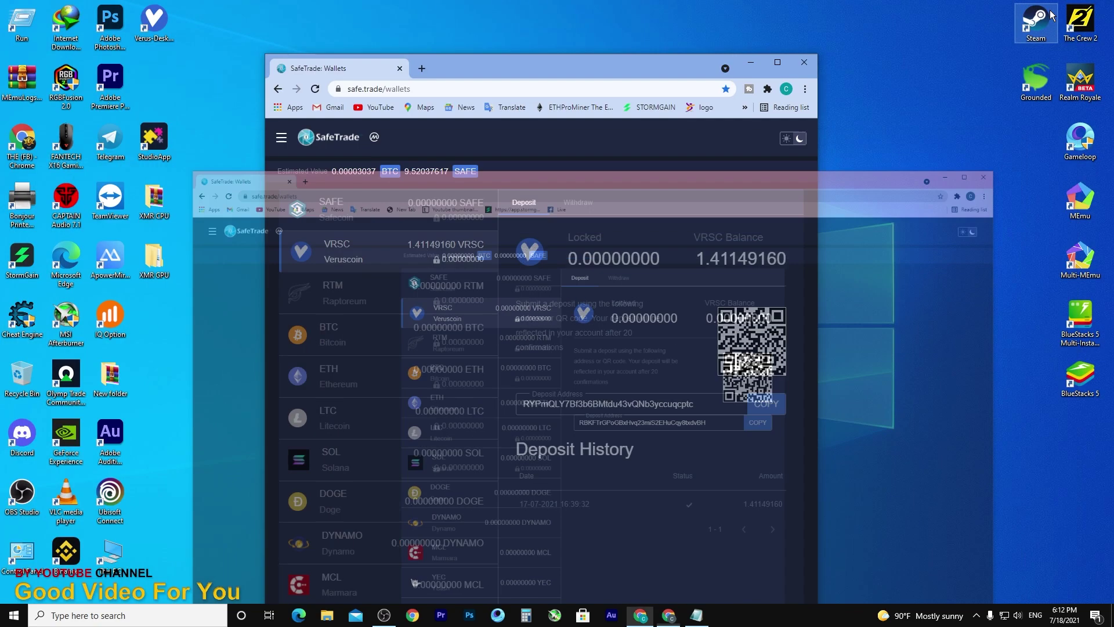
drag(630, 65, 827, 15)
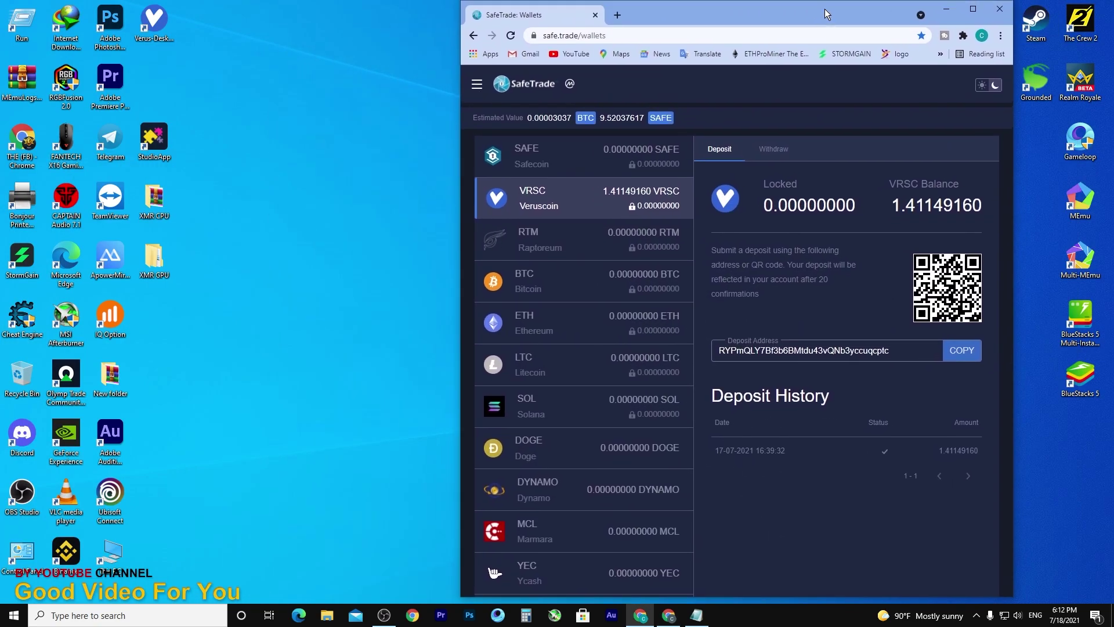
double_click(154, 20)
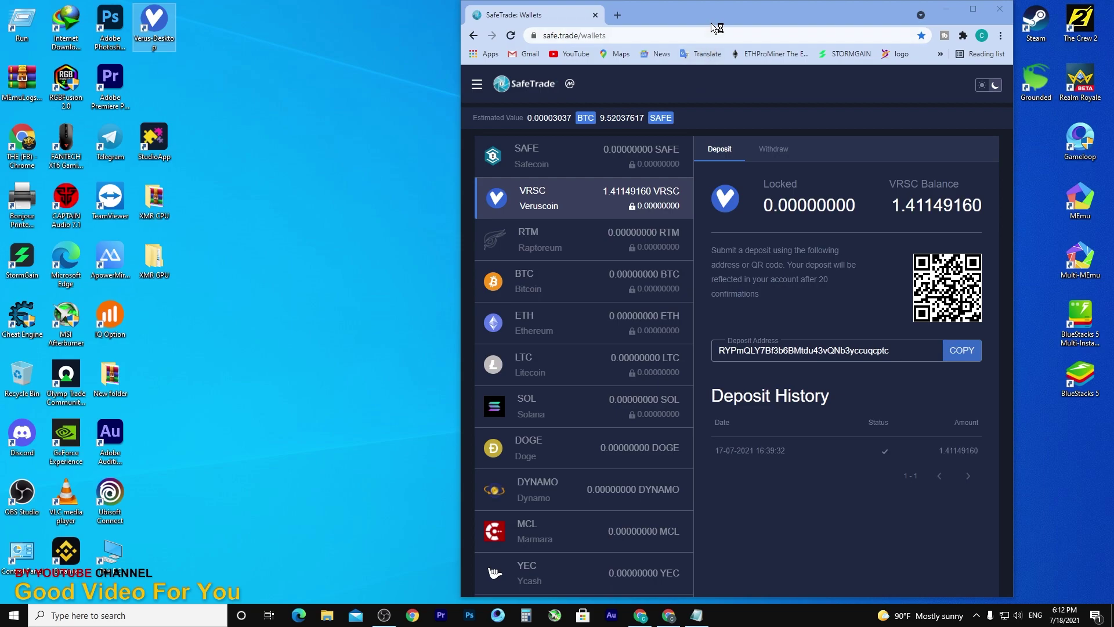
drag(731, 19, 832, 20)
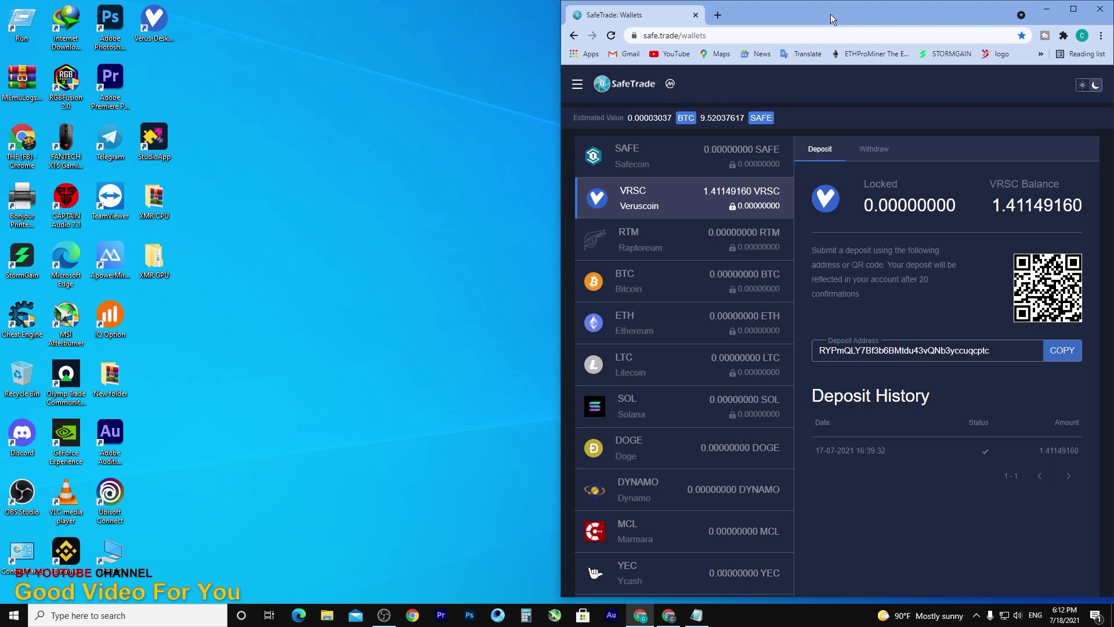
Refresh the Windows desktop twice from its right-click menu
right_click(341, 142)
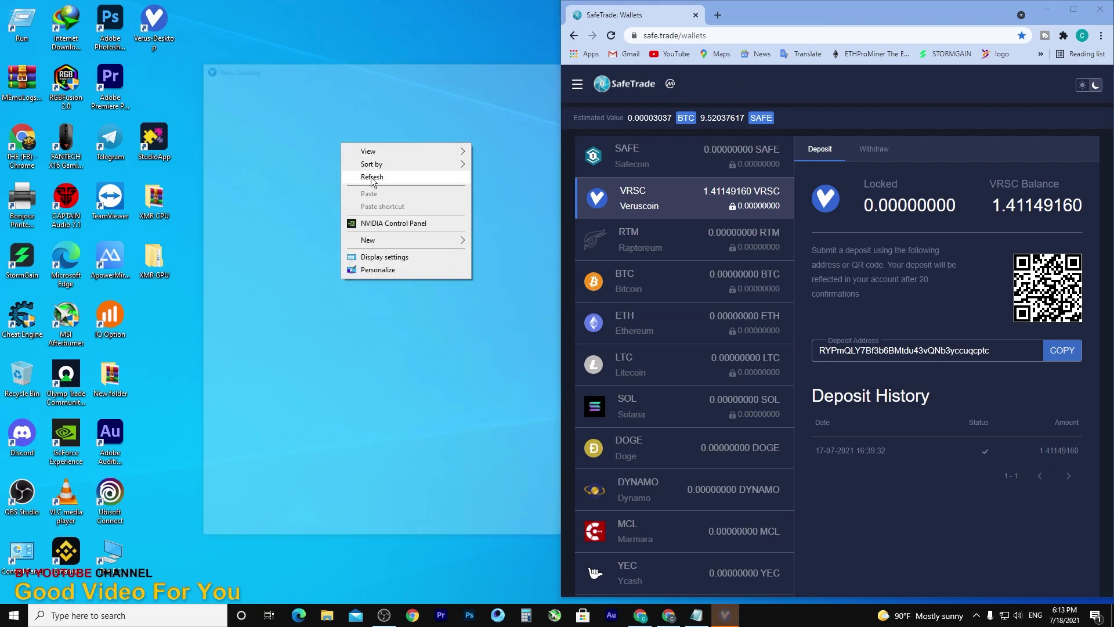
click(368, 178)
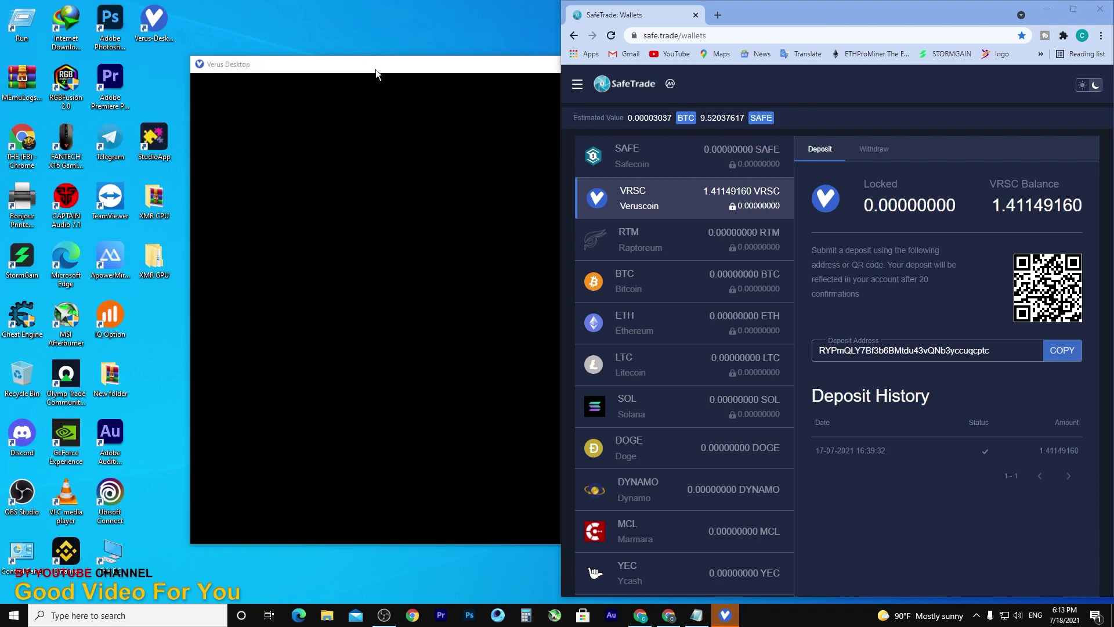
right_click(432, 9)
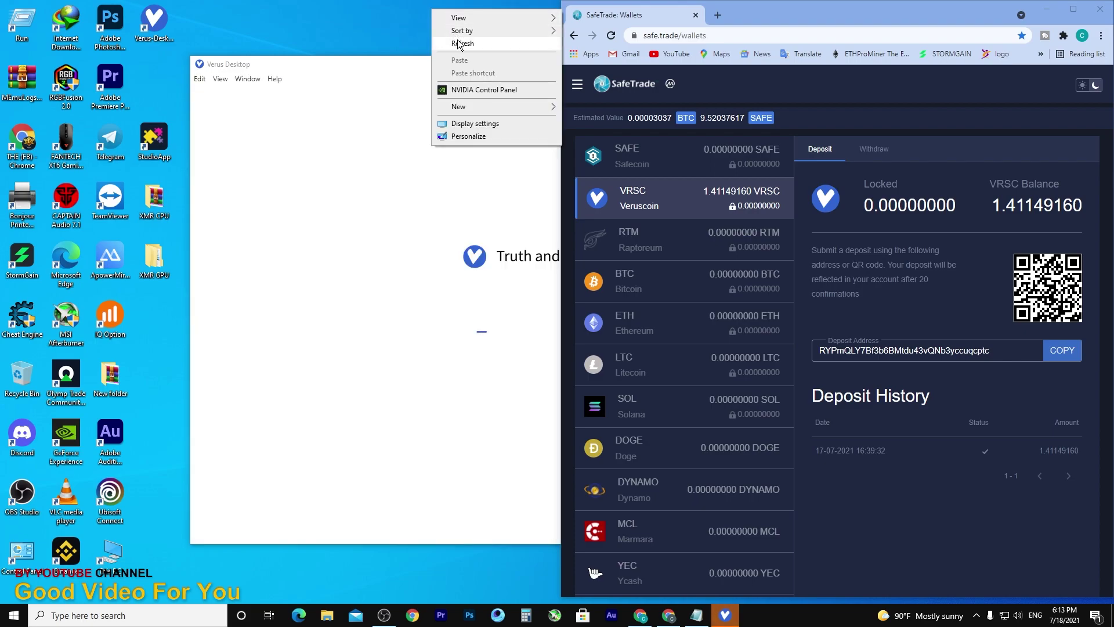
click(459, 43)
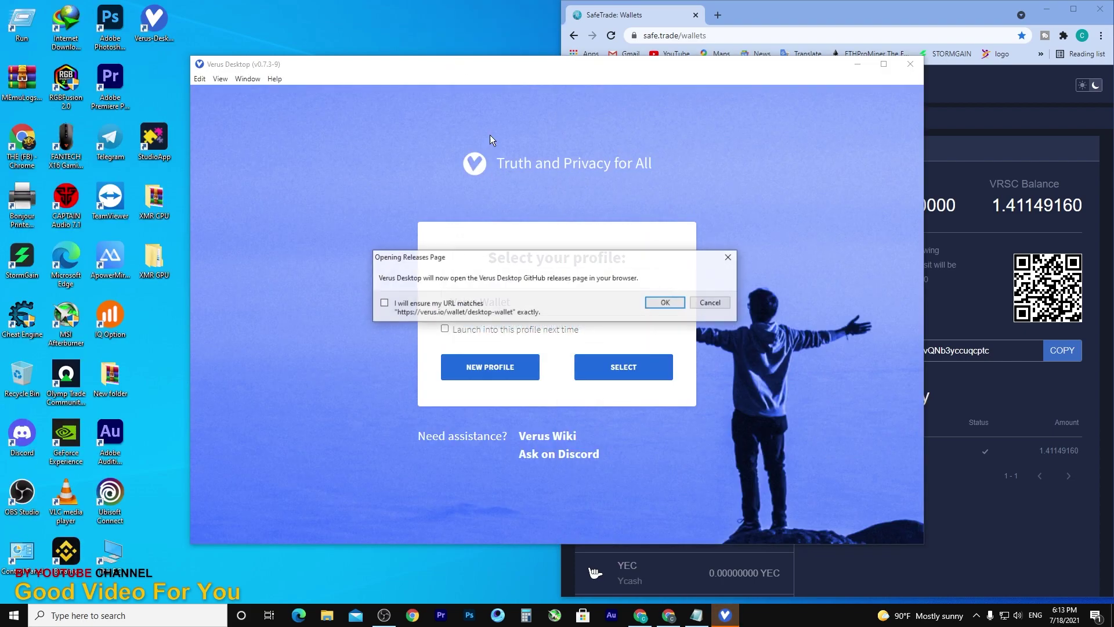
Dismiss the releases notice, select the saved profile and unlock it with its password
click(666, 302)
click(544, 307)
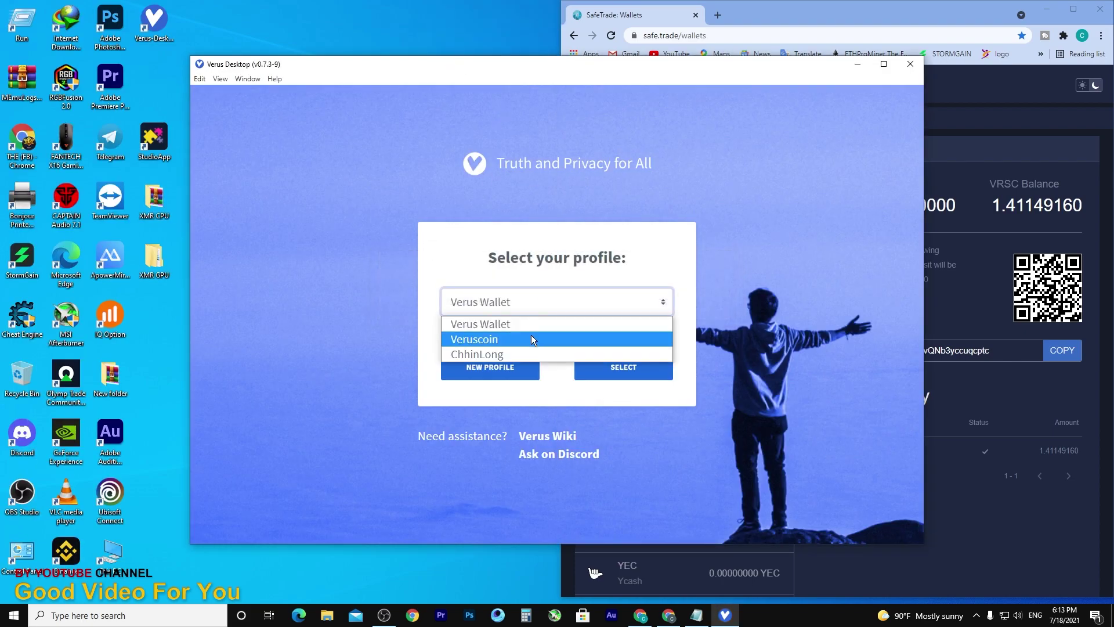
click(511, 352)
click(623, 367)
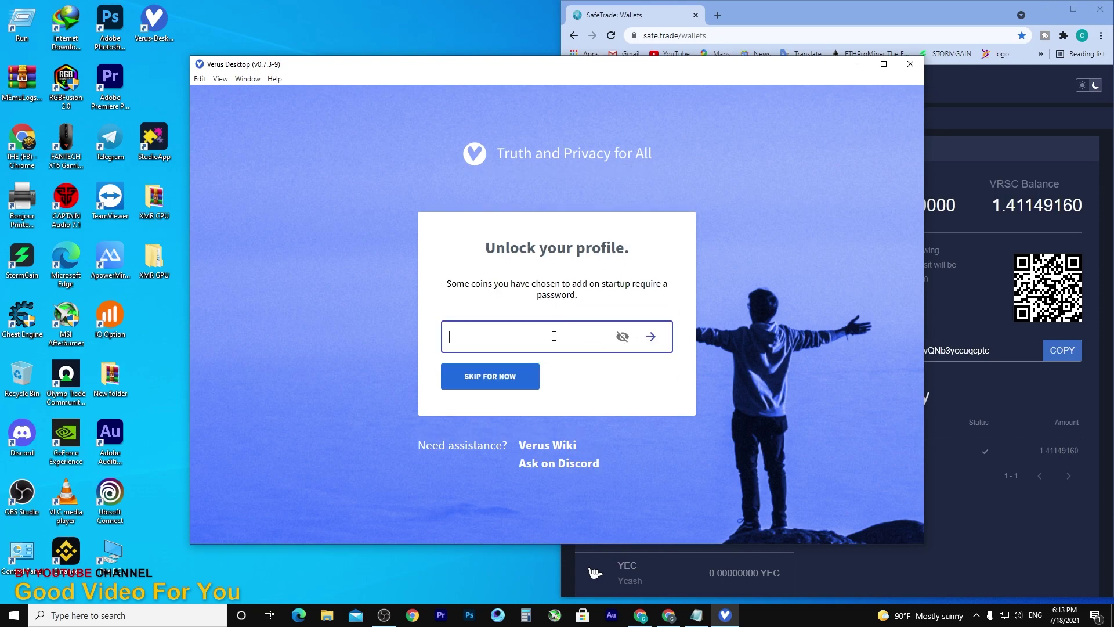
text(••••••••••)
click(649, 339)
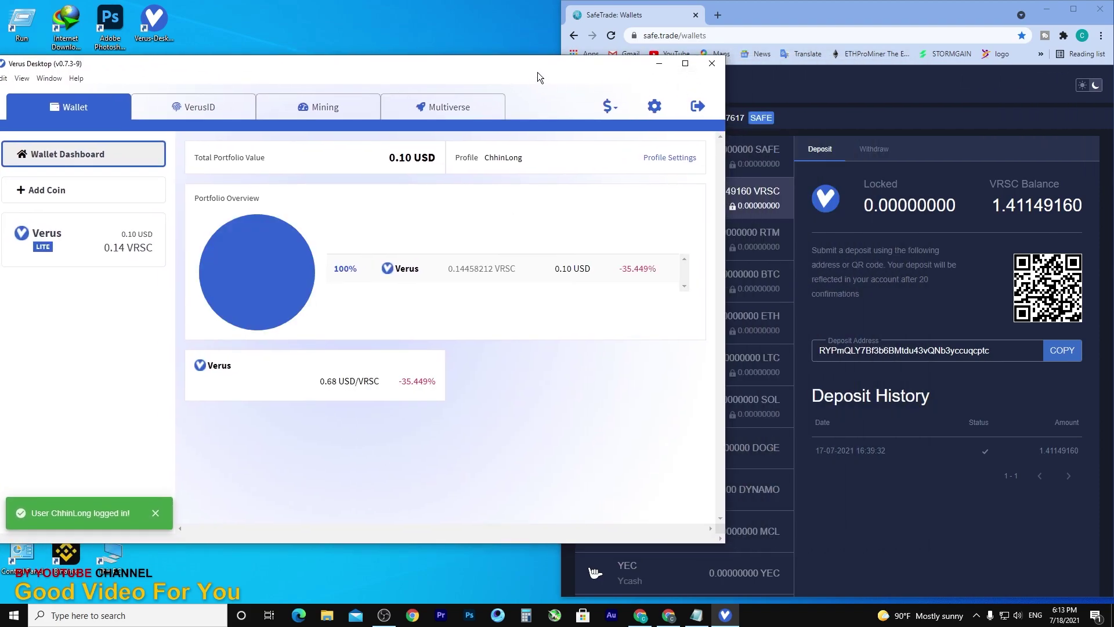
Enlarge the Verus Desktop window and open the Verus wallet showing 0.14458212 VRSC and transactions
drag(537, 72, 583, 19)
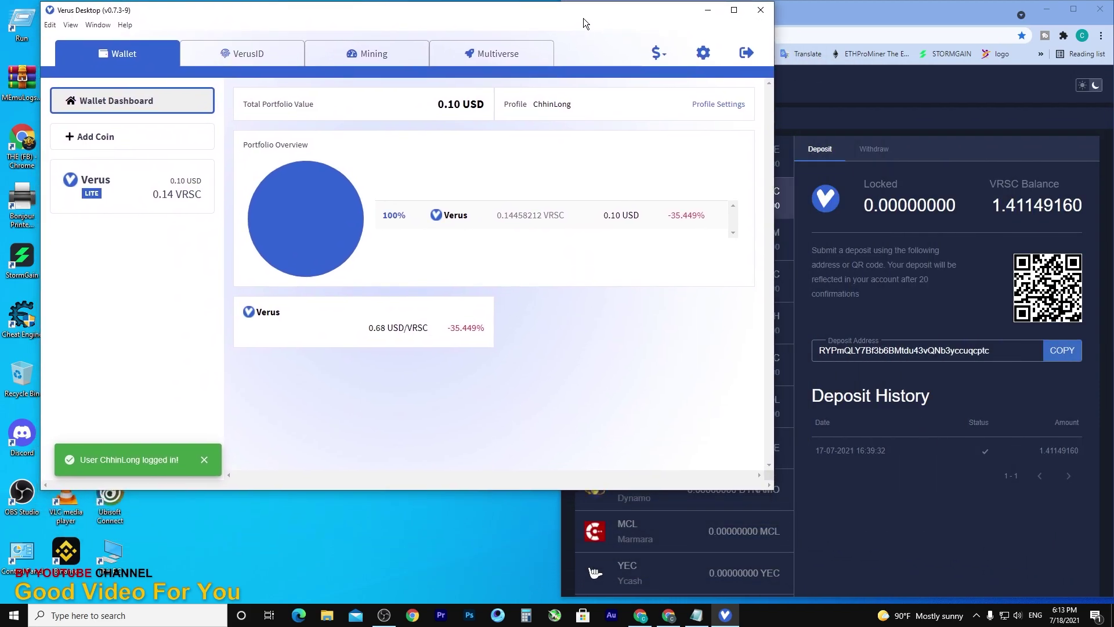
drag(630, 490, 630, 598)
click(144, 192)
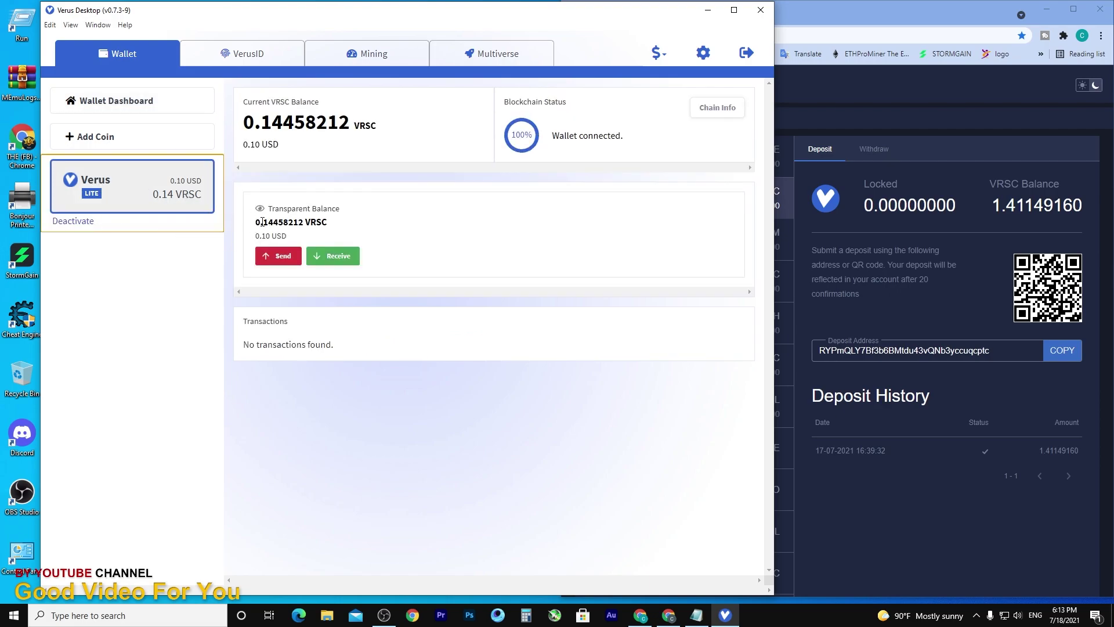
click(265, 222)
drag(265, 222, 355, 224)
click(367, 225)
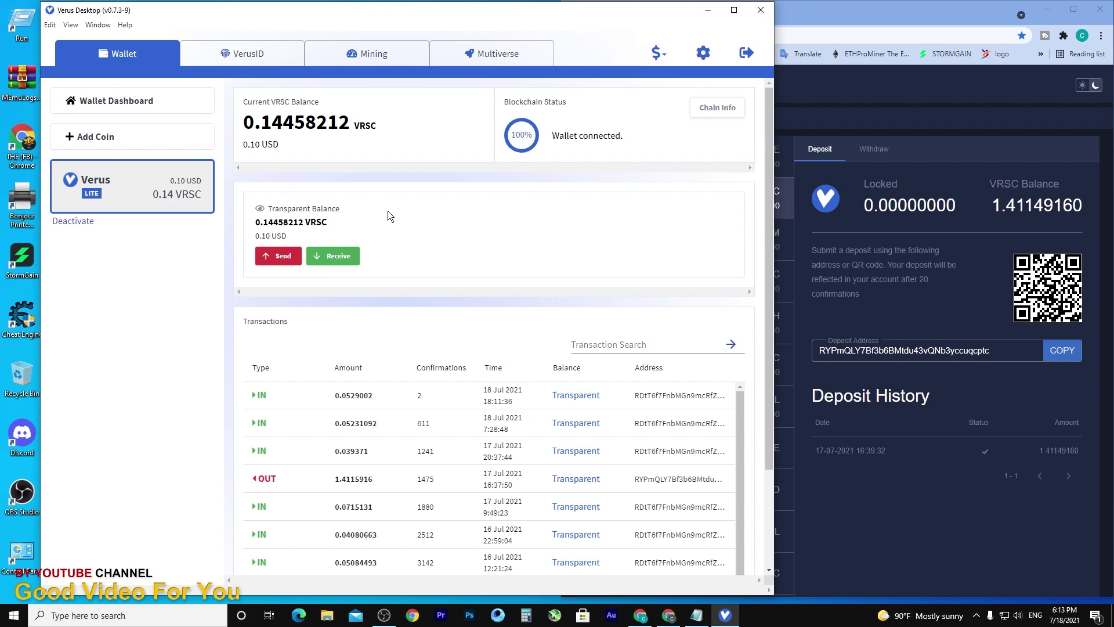
Start a VRSC send from the 0.14458212 VRSC wallet address and move the SafeTrade window alongside
click(279, 258)
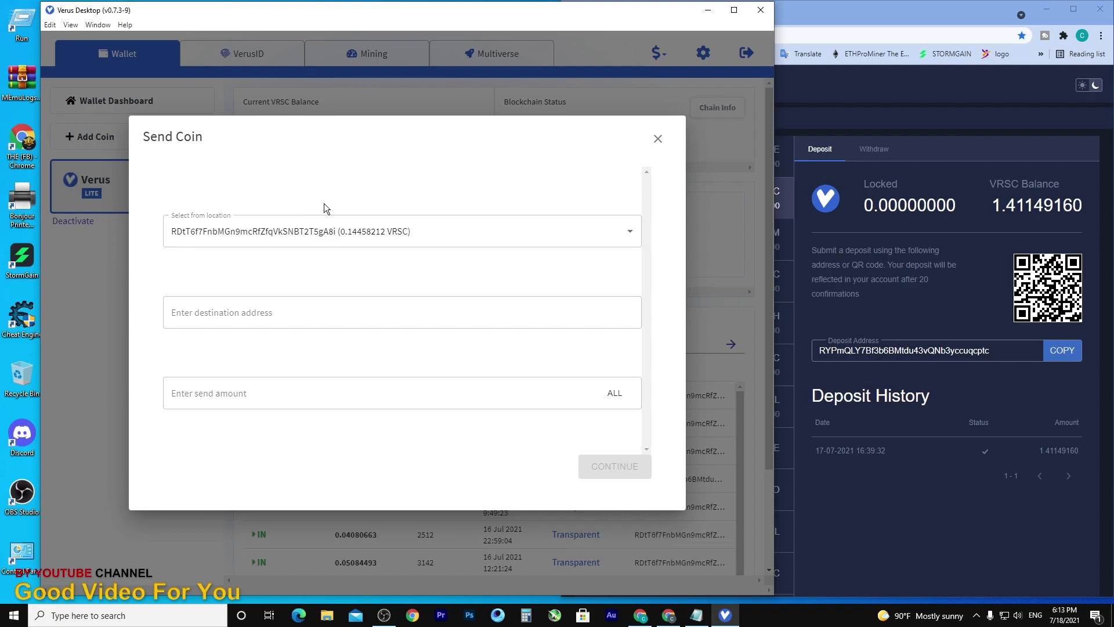
click(235, 315)
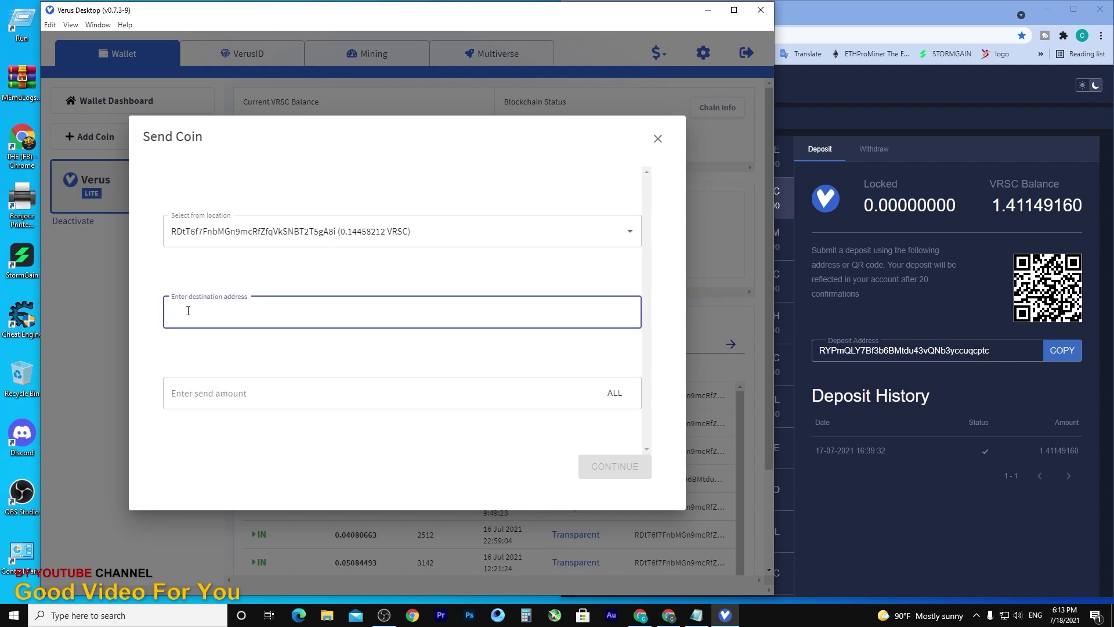
click(830, 14)
drag(829, 13, 708, 17)
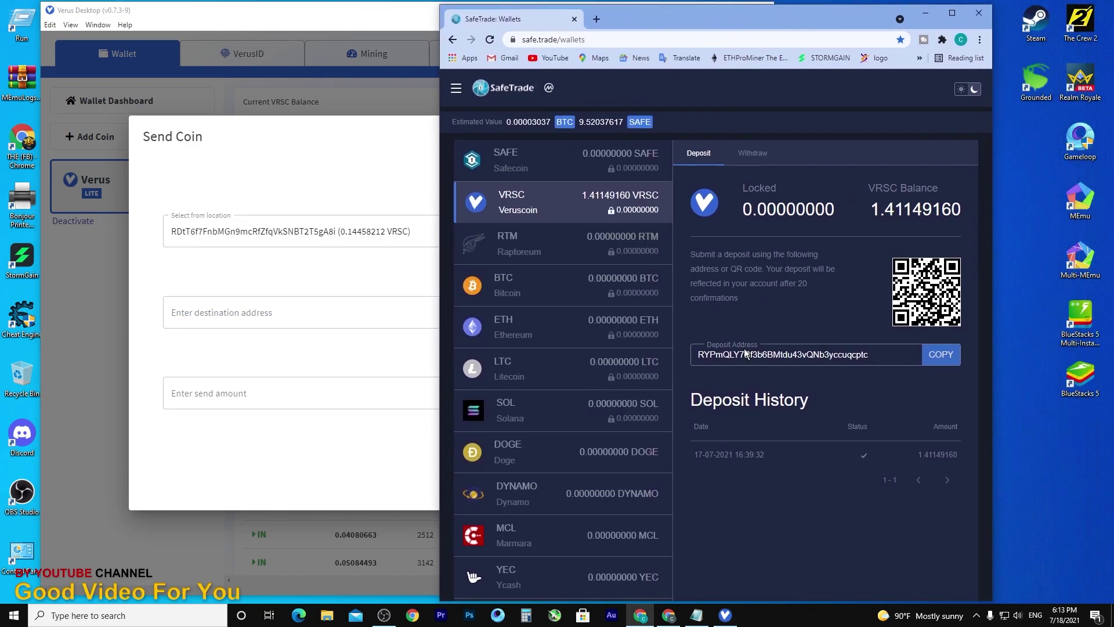
Copy SafeTrade's VRSC deposit address and return to the send destination field
click(937, 360)
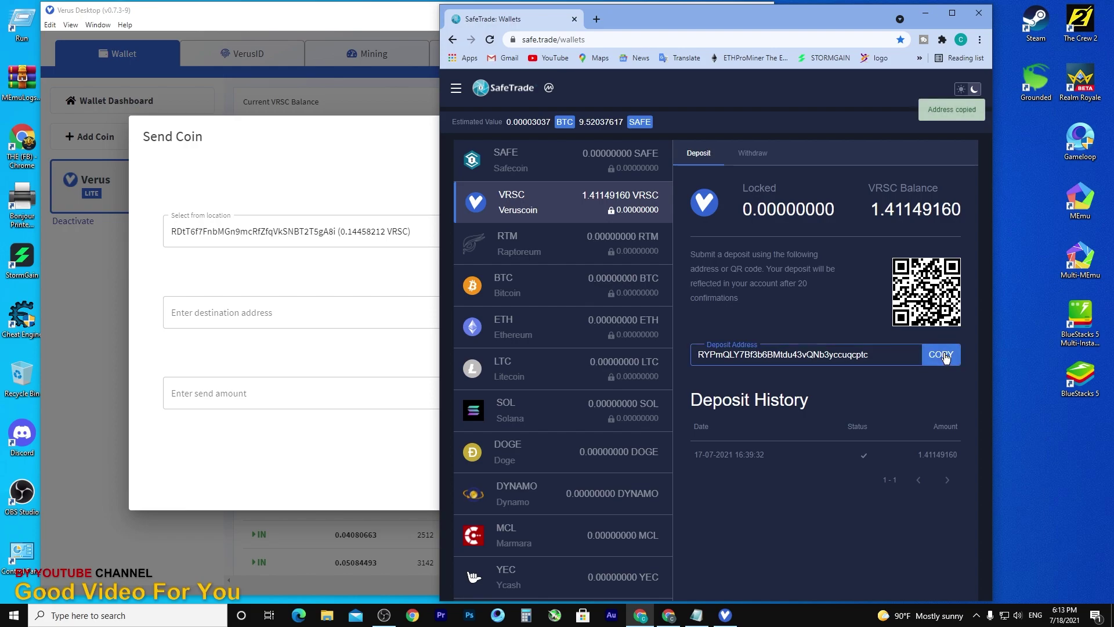
click(878, 359)
click(878, 358)
click(878, 358)
click(878, 358)
click(878, 358)
click(938, 359)
click(232, 314)
click(232, 314)
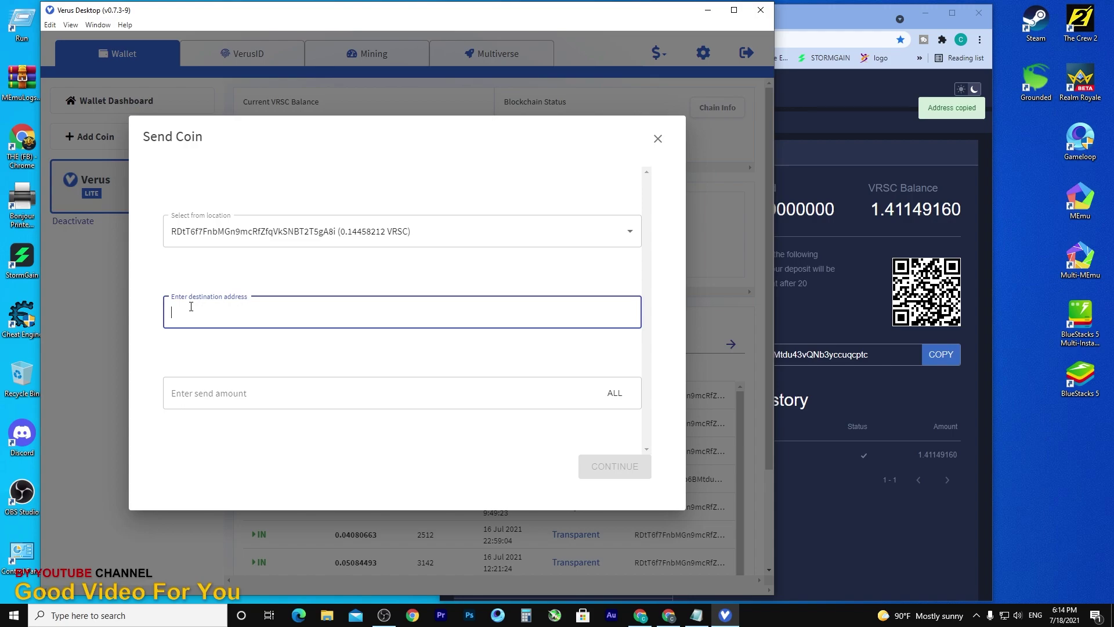
Paste SafeTrade's deposit address as destination, set the full 0.14458212 VRSC amount, and continue
right_click(223, 313)
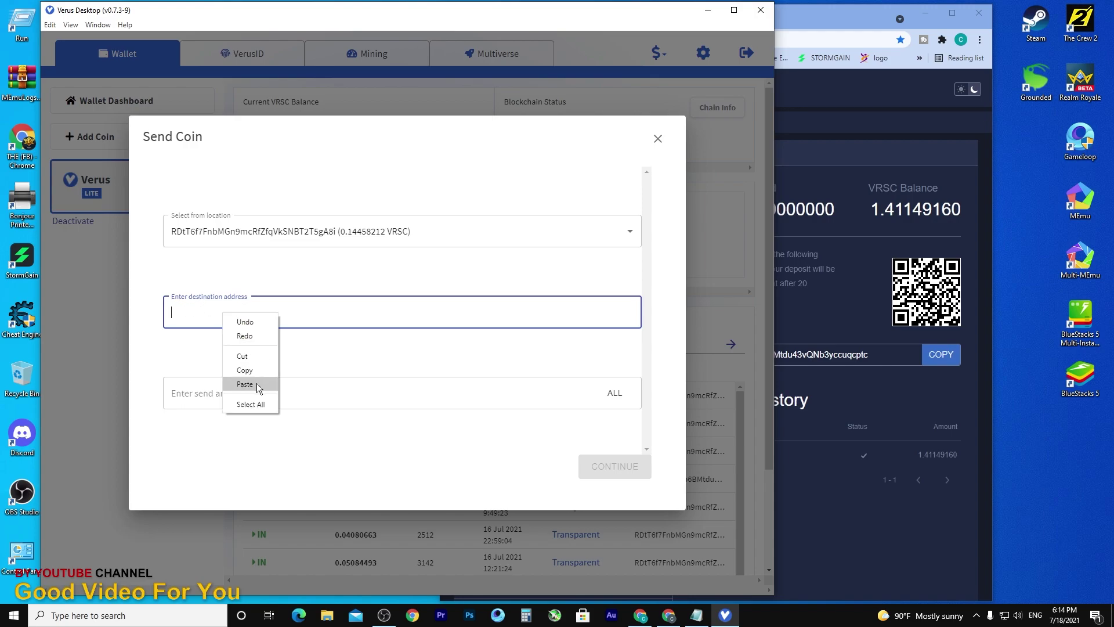
click(245, 385)
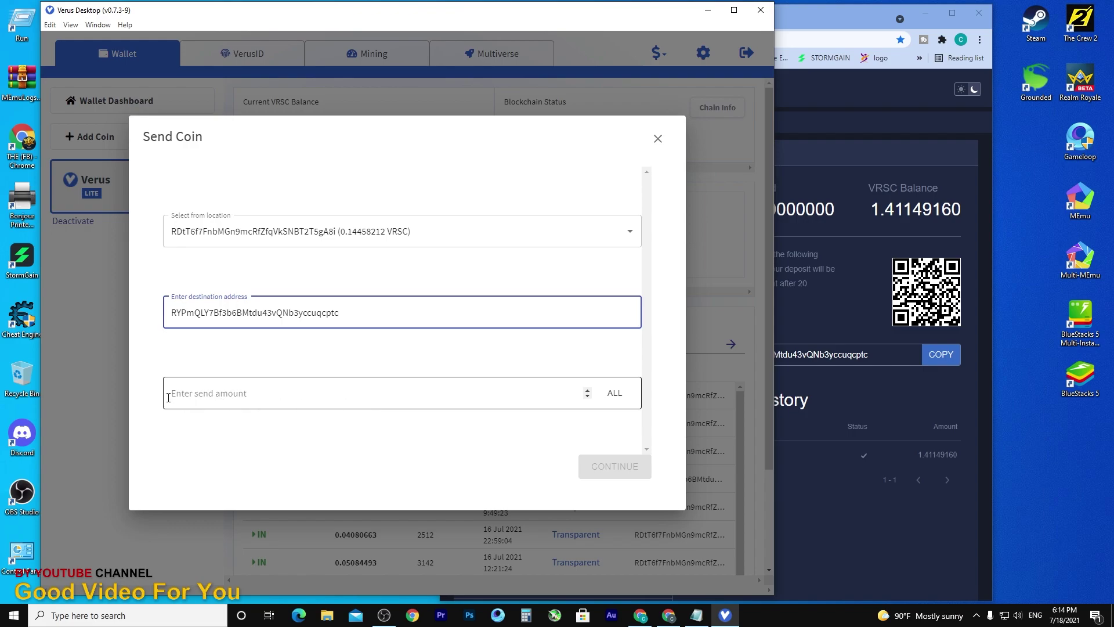
click(615, 393)
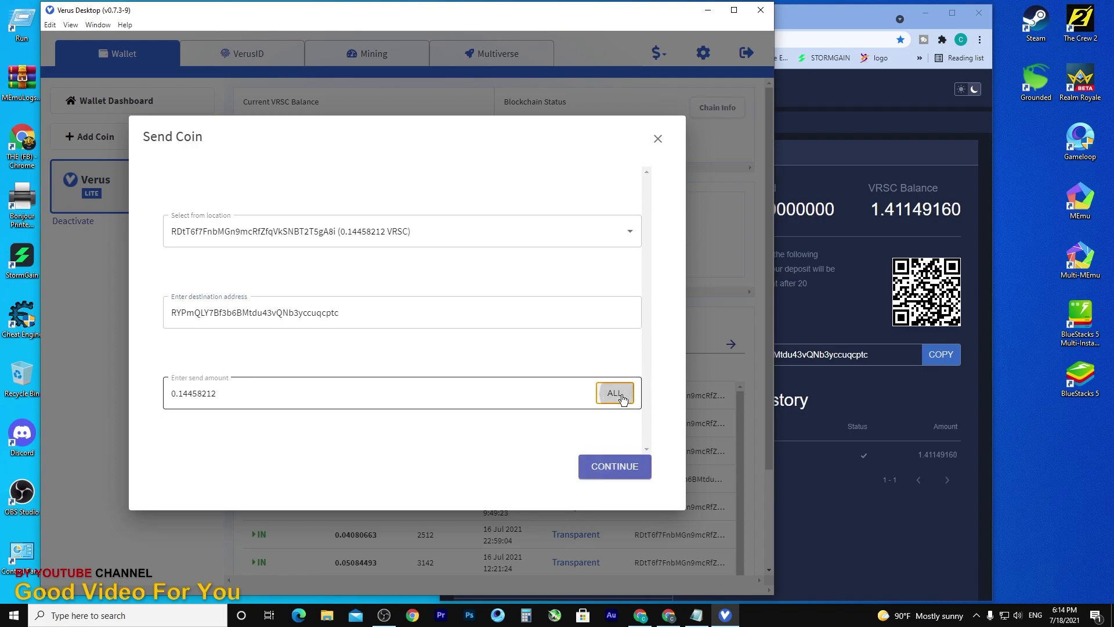
click(384, 135)
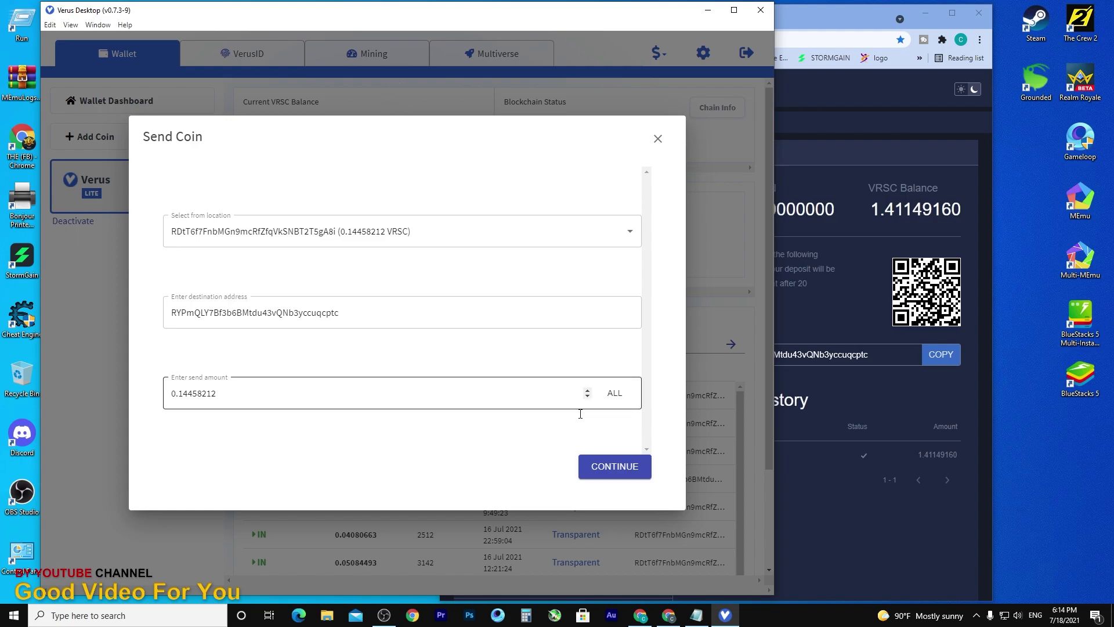
click(599, 469)
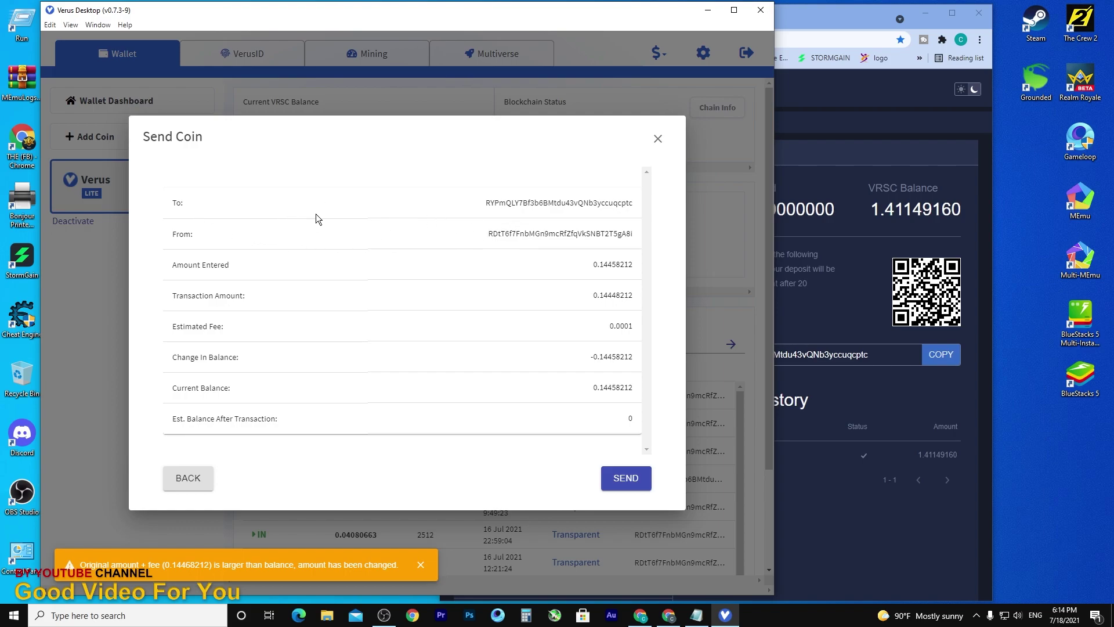
Compare the confirmation's To address against SafeTrade's VRSC deposit address
double_click(177, 202)
click(202, 204)
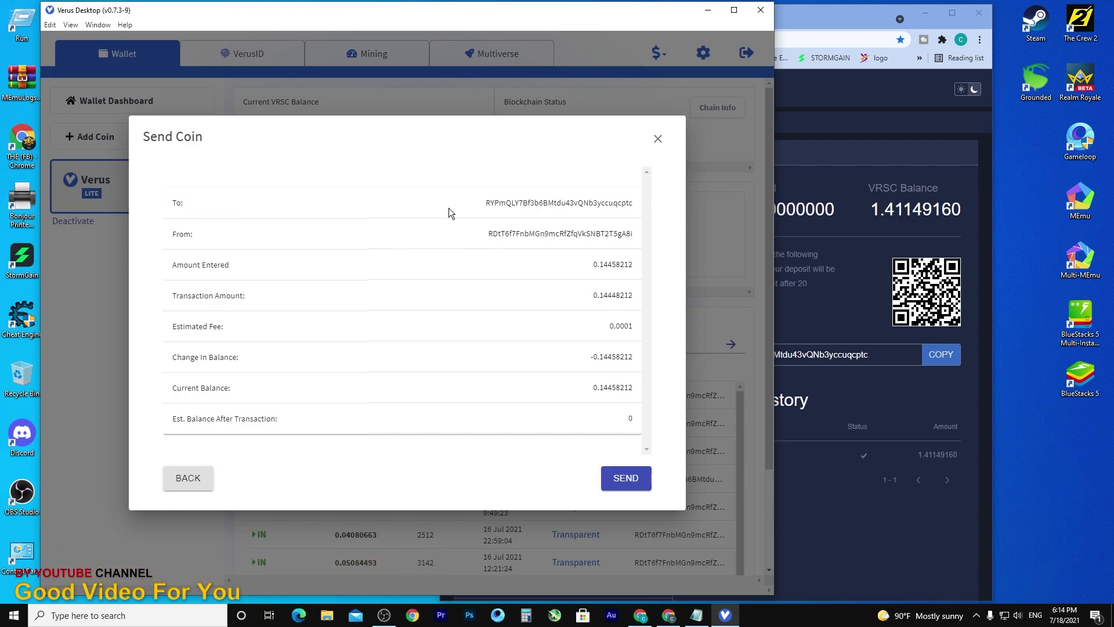
click(842, 375)
click(709, 355)
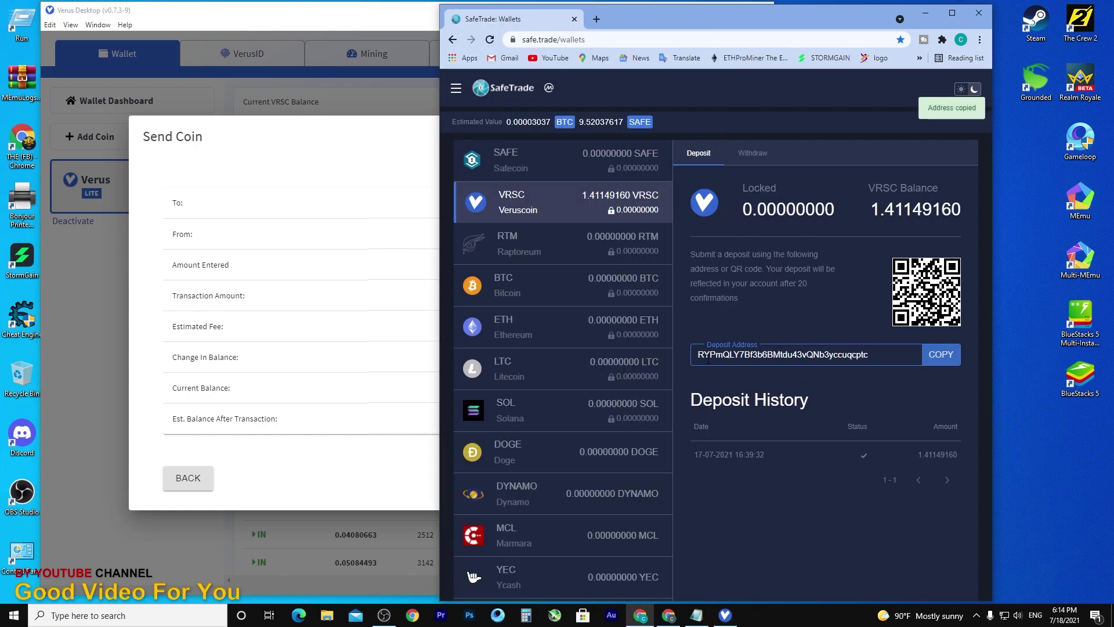
click(341, 180)
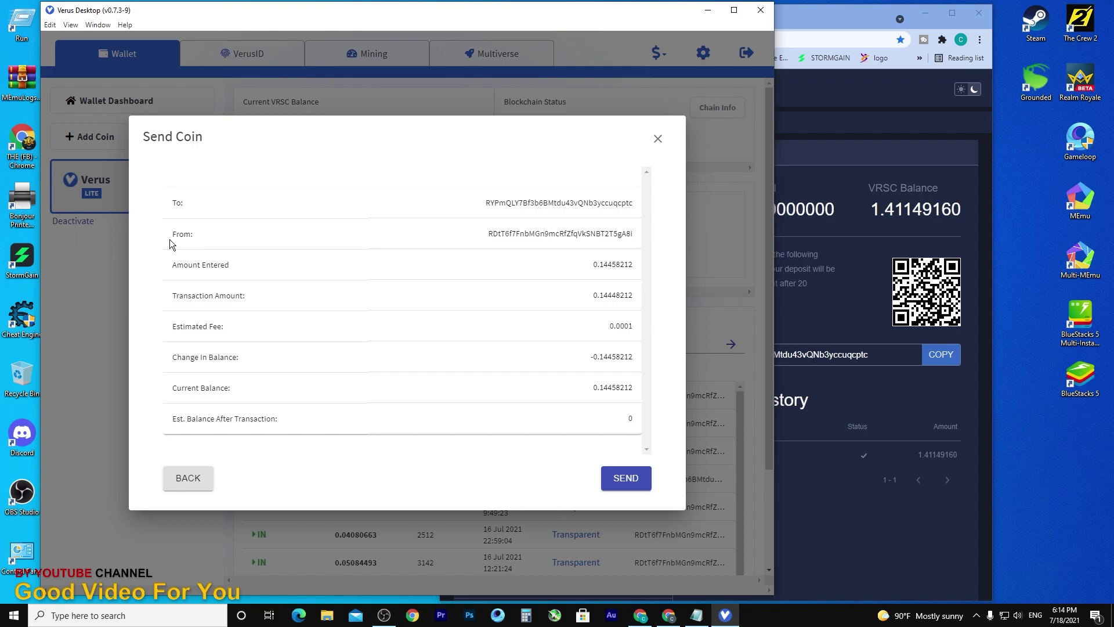
Check the sending address and 0.0001 fee, then send the VRSC transaction
drag(172, 240, 230, 249)
drag(489, 234, 638, 240)
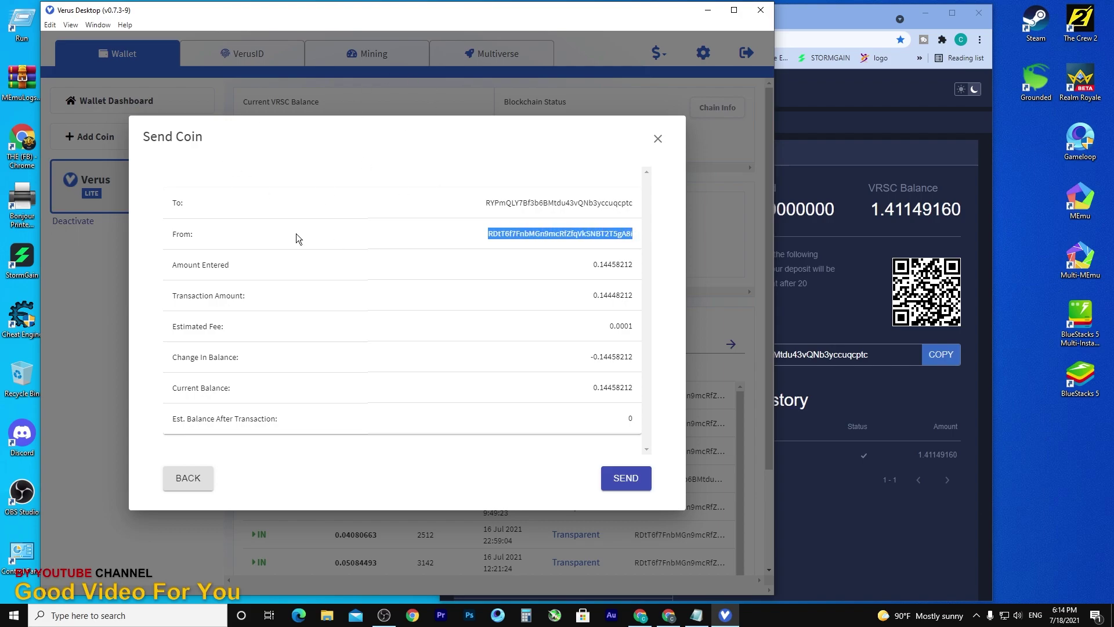
click(418, 209)
click(871, 129)
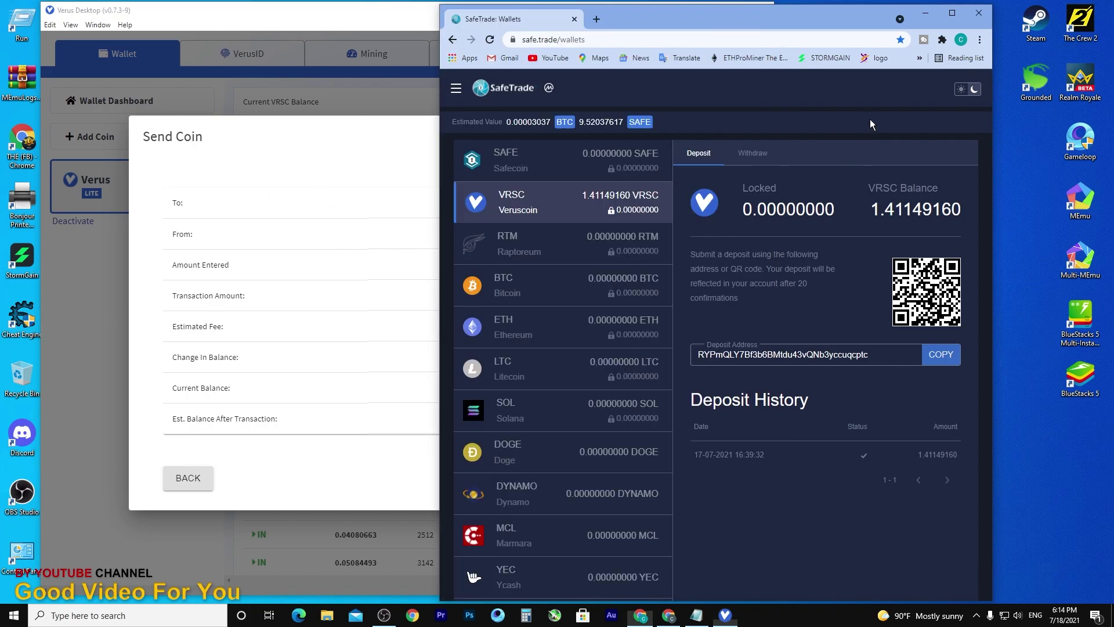
click(294, 150)
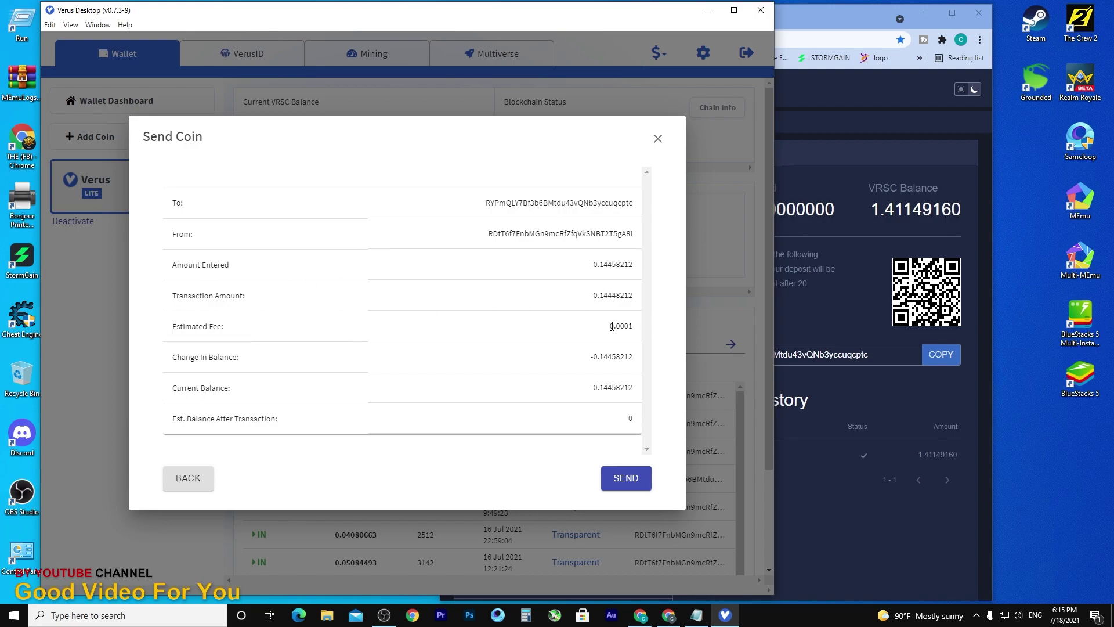
drag(613, 326, 649, 323)
click(632, 324)
click(620, 477)
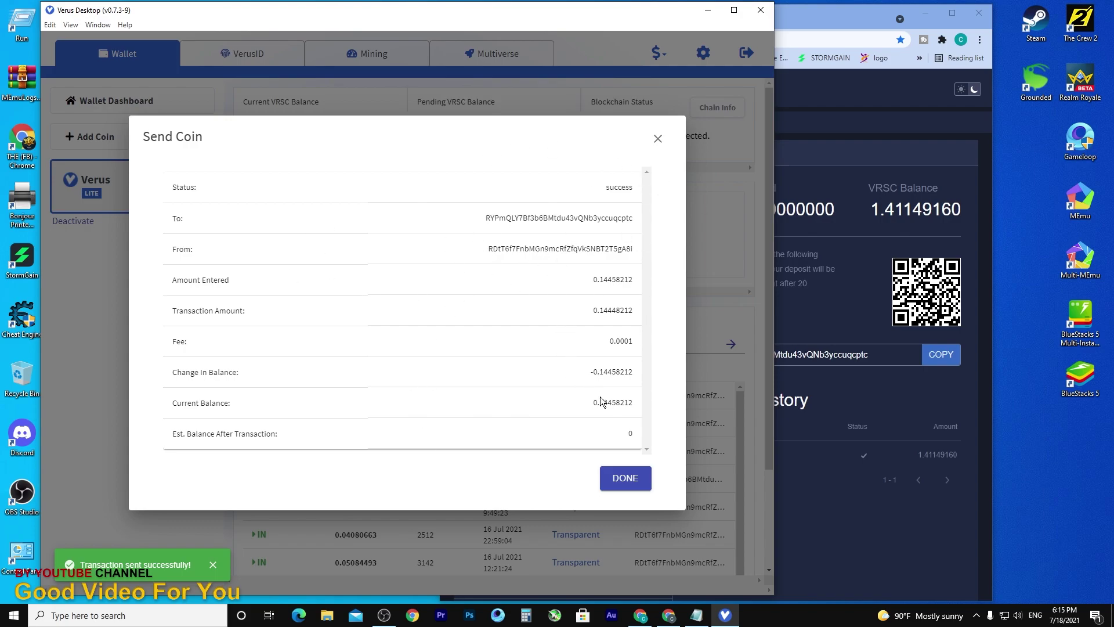
Close the send summary, maximize the Verus wallet, and scroll the transaction list to the new OUT entry
click(627, 477)
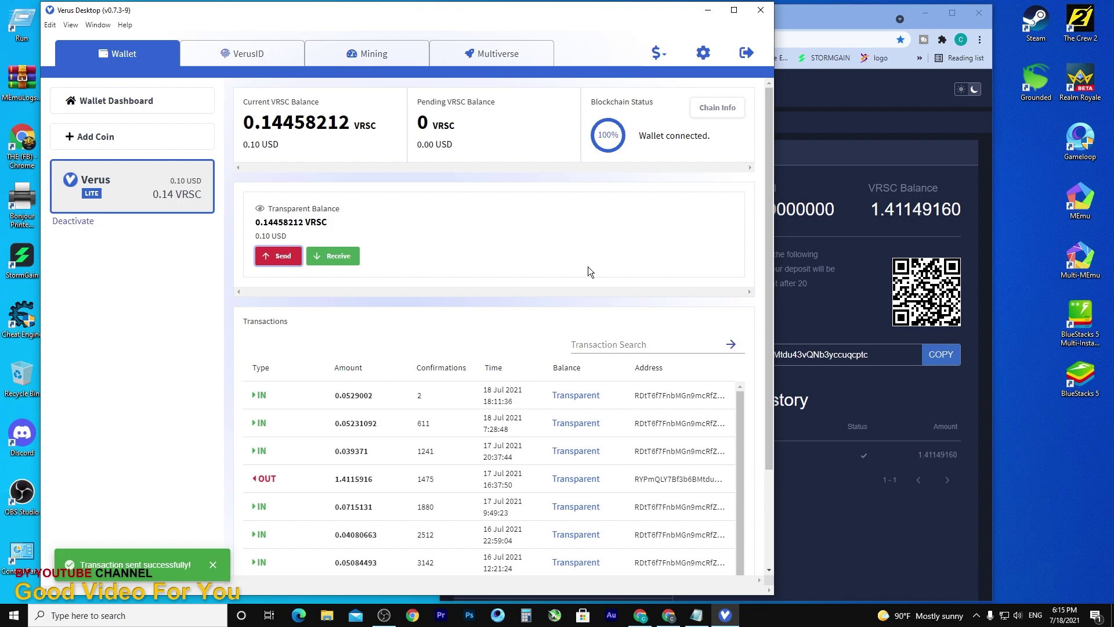
click(734, 10)
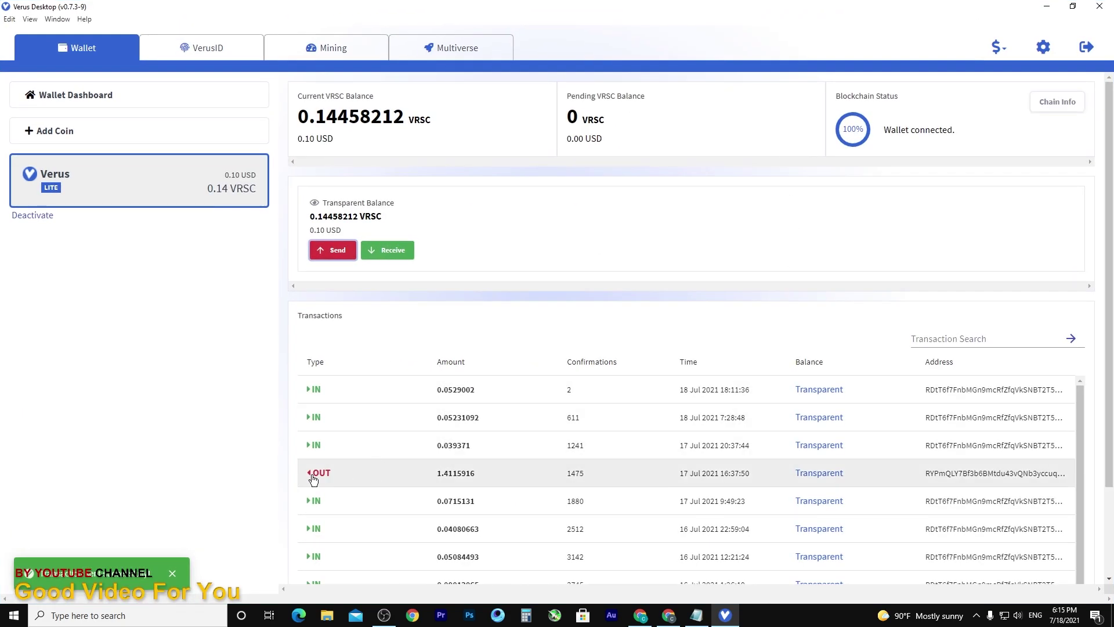
scroll(446, 473, down, 1)
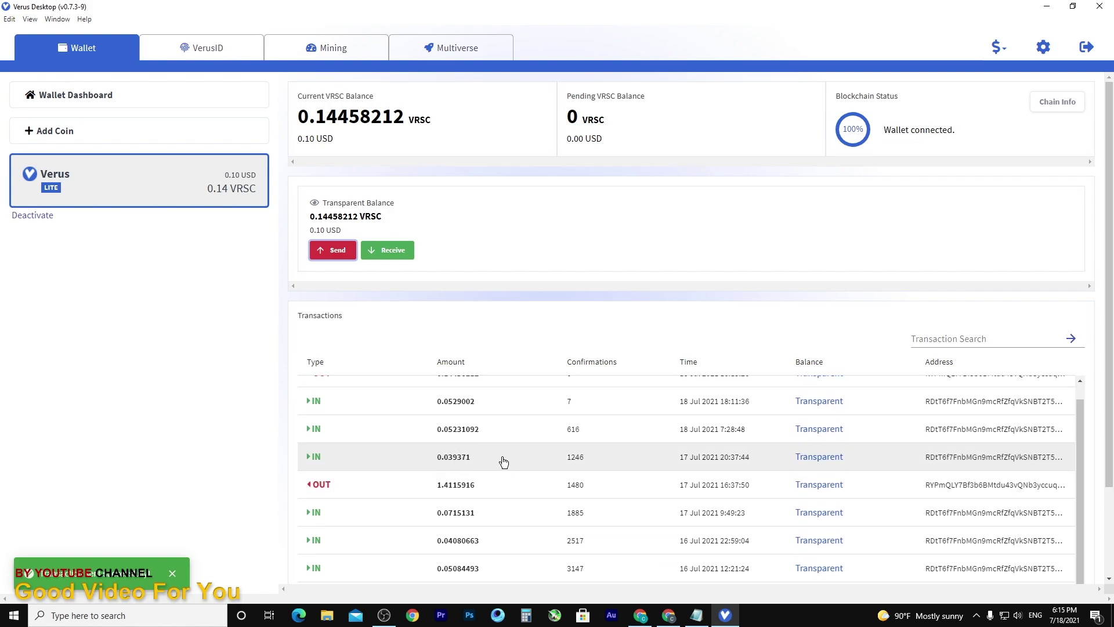
scroll(481, 465, up, 1)
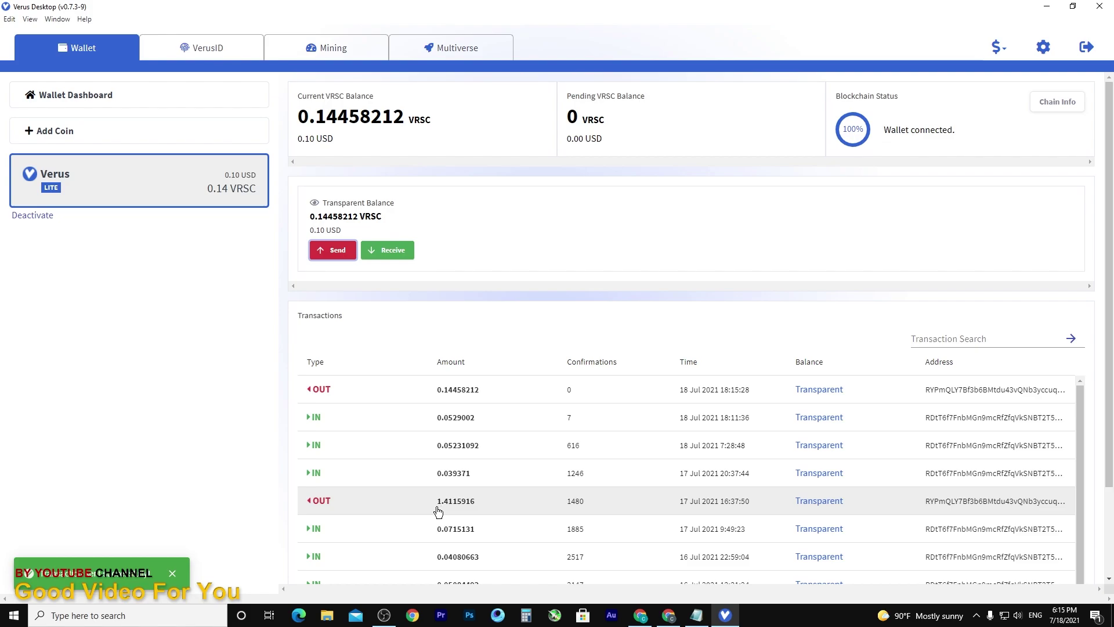
scroll(638, 506, down, 1)
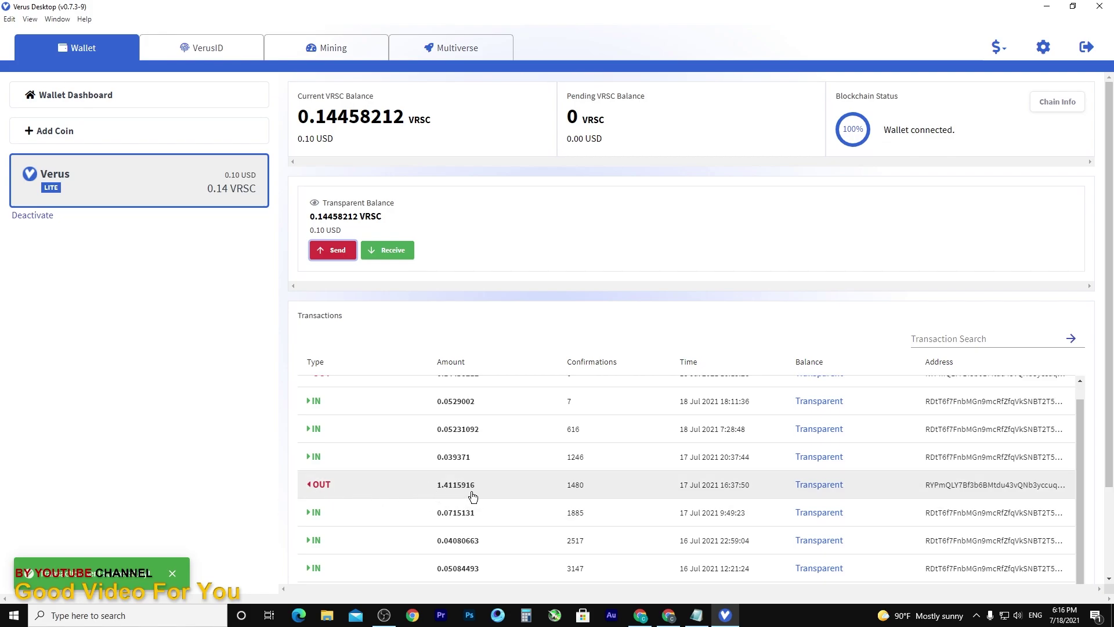
Bring SafeTrade full-screen in Chrome and go to the SAFE/BTC trading page
click(1053, 6)
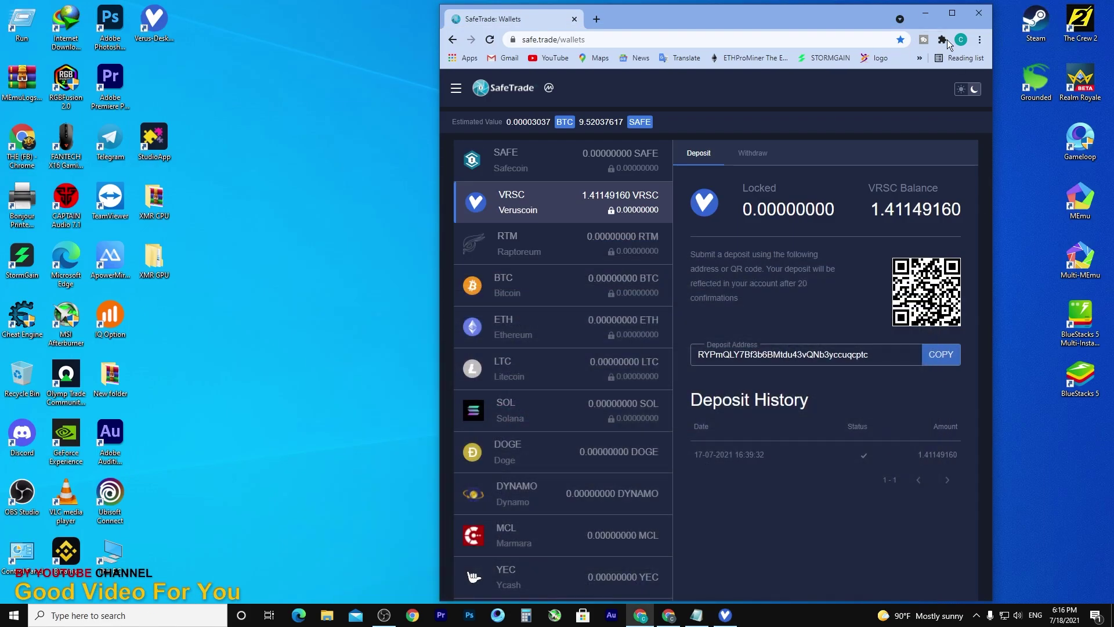
double_click(952, 12)
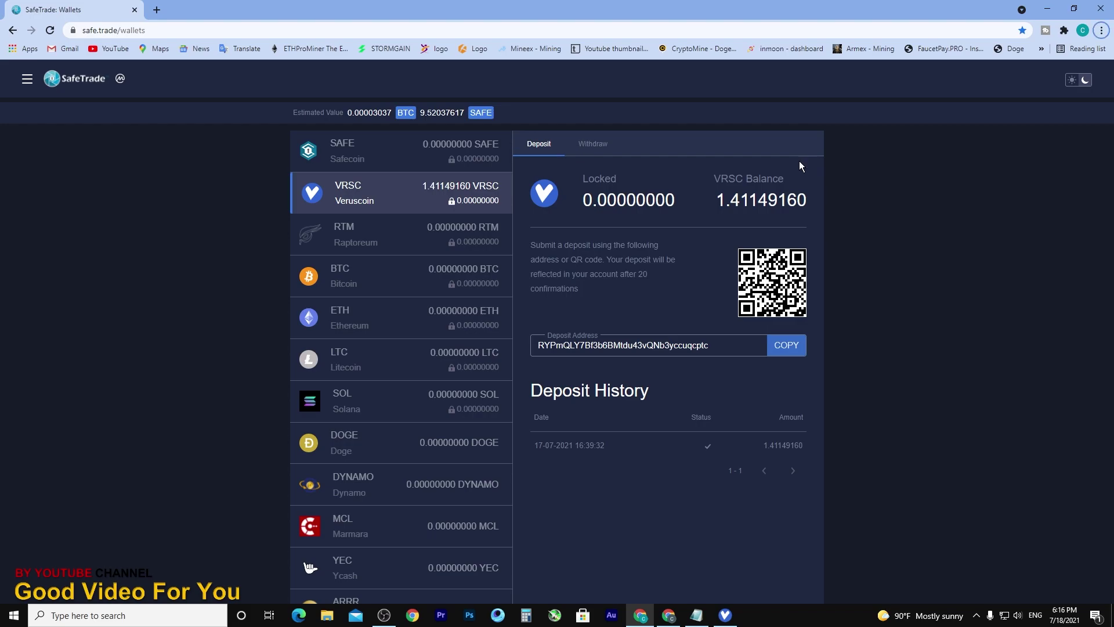
key(F11)
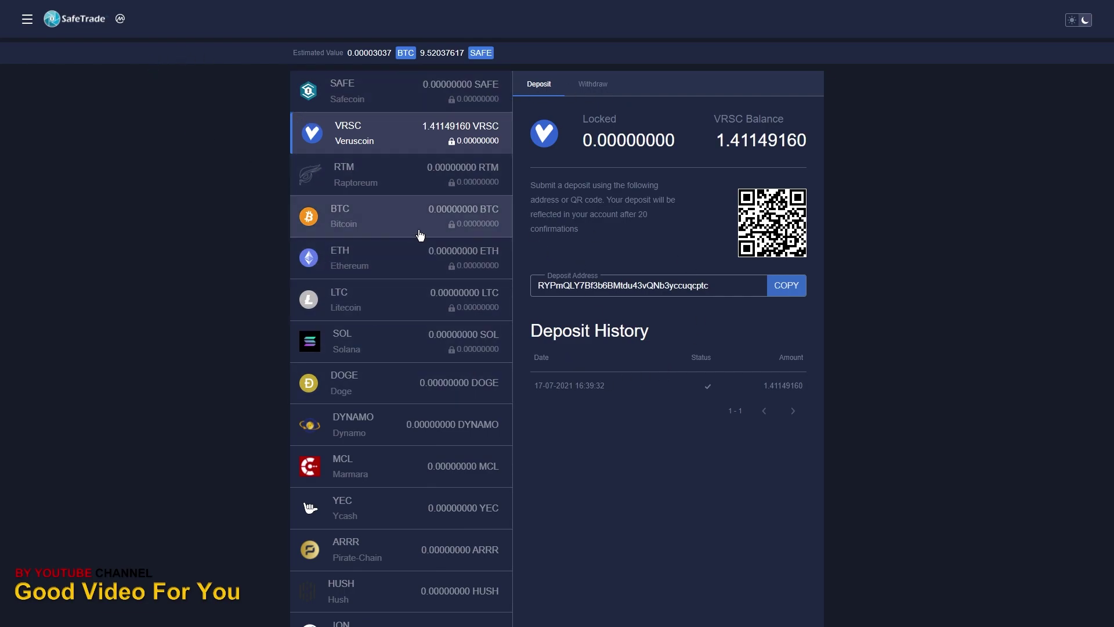
click(27, 20)
click(35, 87)
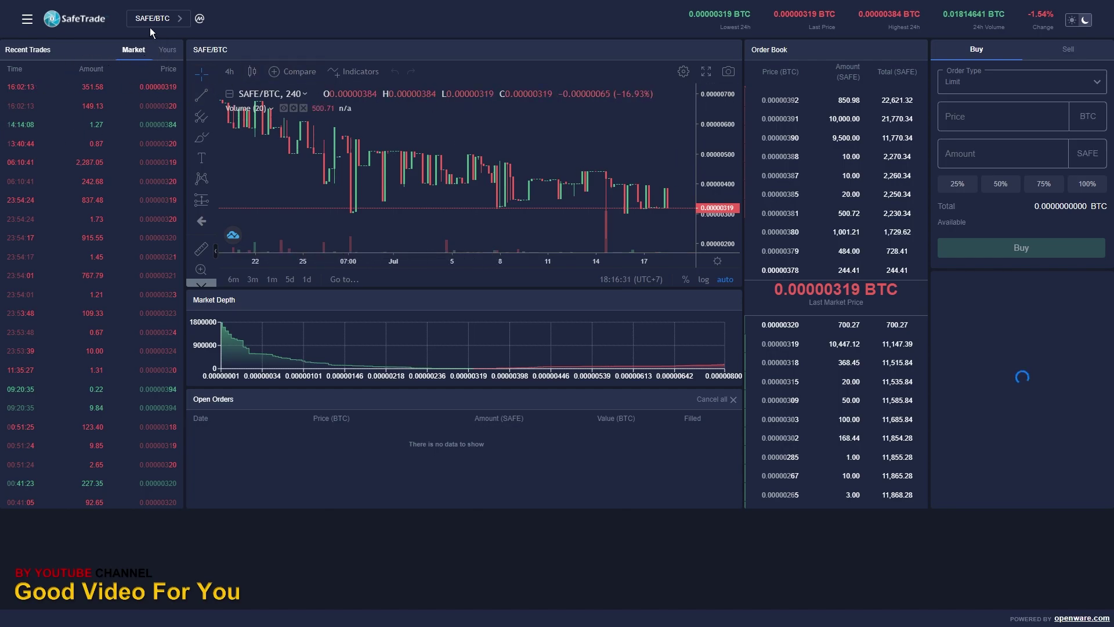
Search the market list for 'vrs' and select the VRSC/LTC market
click(167, 22)
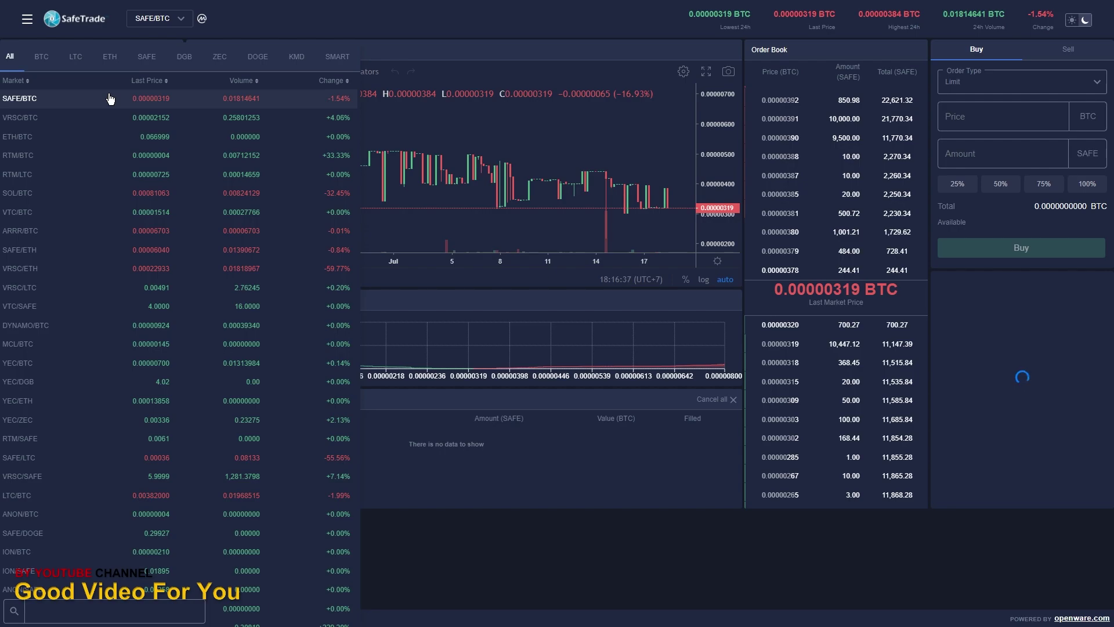
click(55, 611)
text(c)
key(BackSpace)
text(vrc)
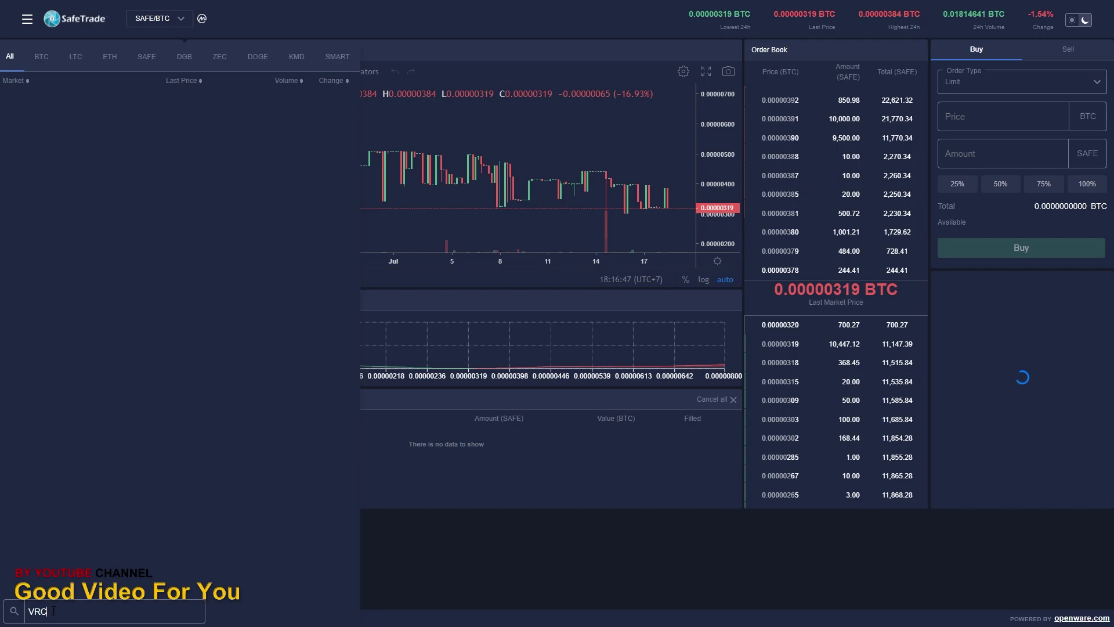
key(BackSpace)
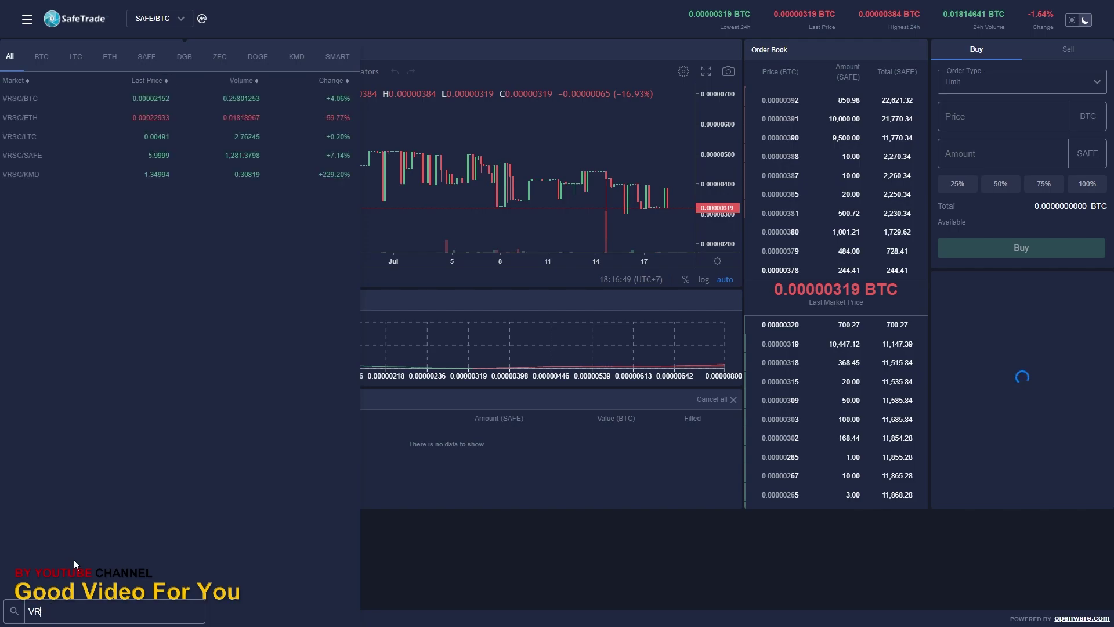
text(s)
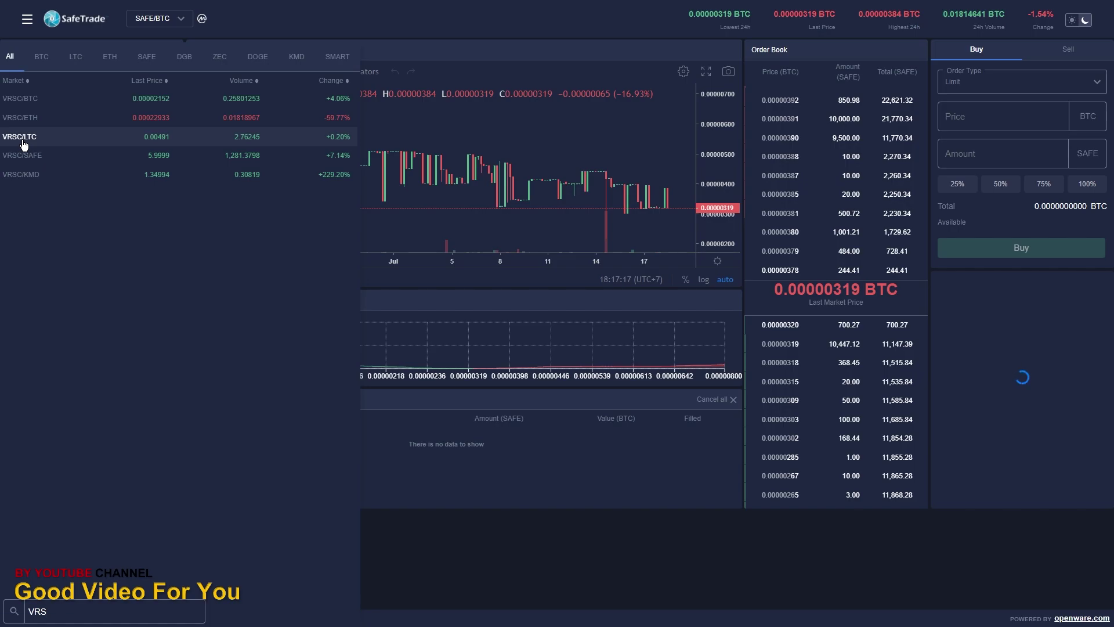
click(23, 145)
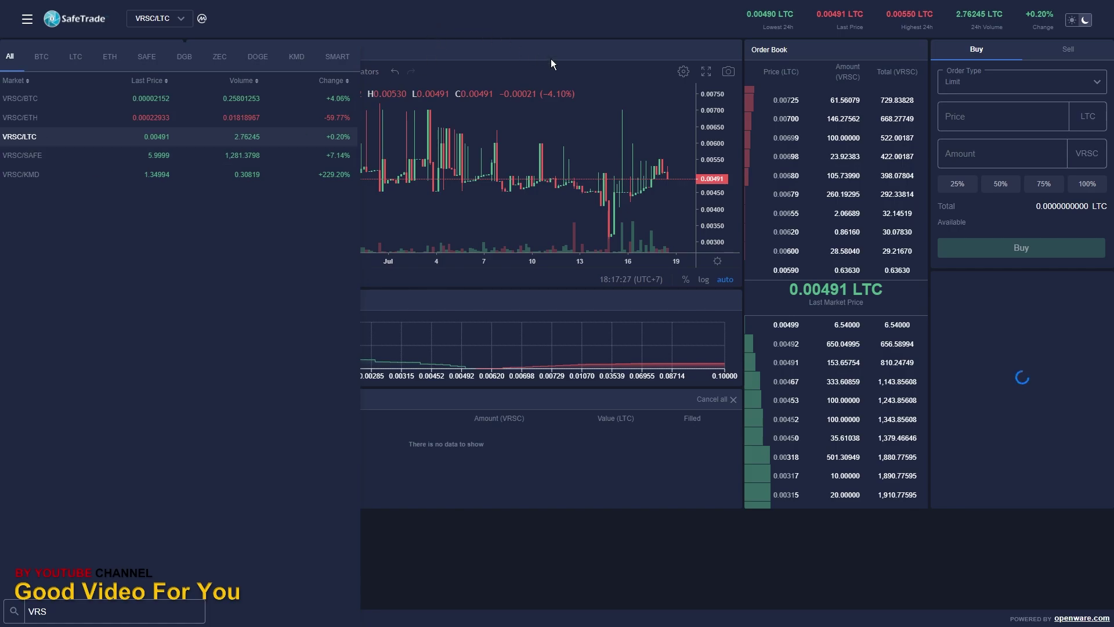
scroll(344, 109, down, 1)
scroll(344, 109, up, 1)
scroll(1064, 365, down, 1)
scroll(1064, 365, up, 1)
Close the market list and fill the VRSC/LTC Sell form with the full 1.41149 VRSC
click(168, 18)
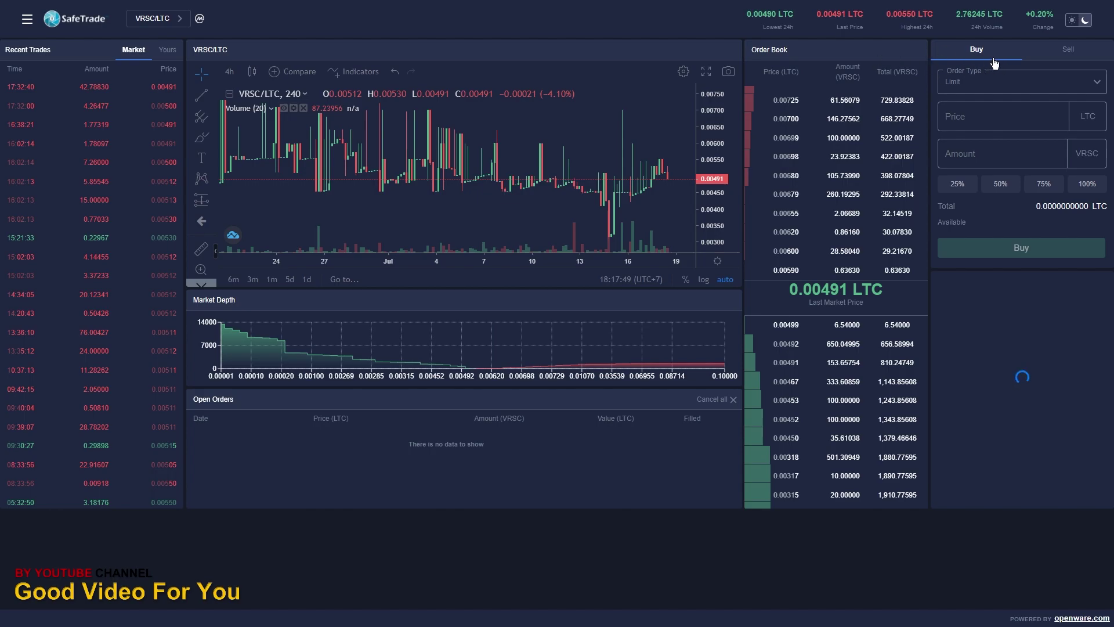
click(1068, 52)
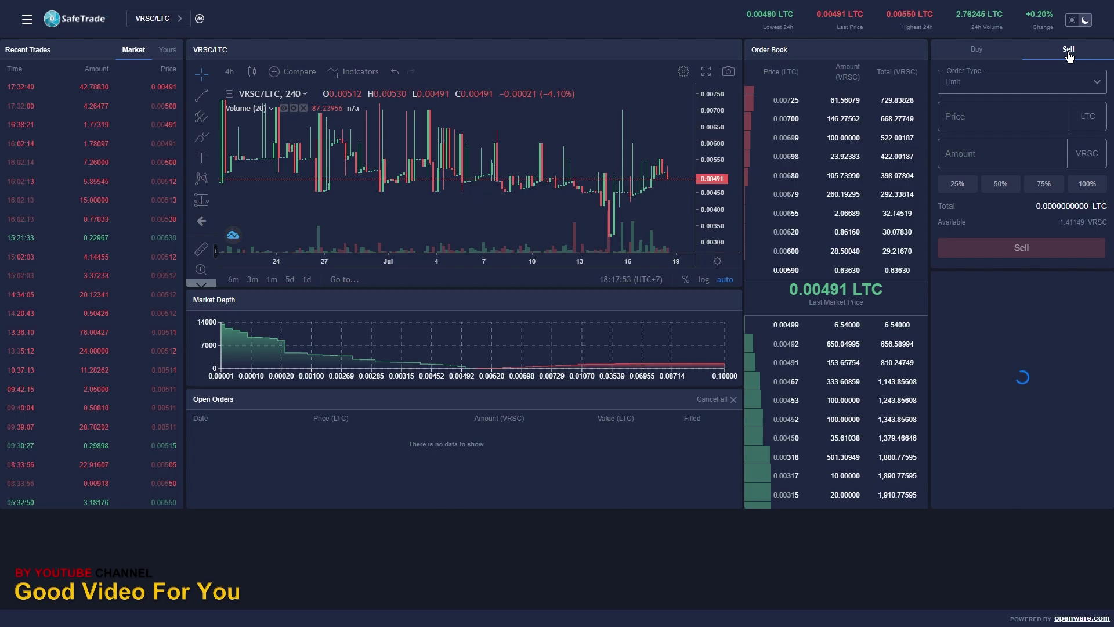
click(1086, 186)
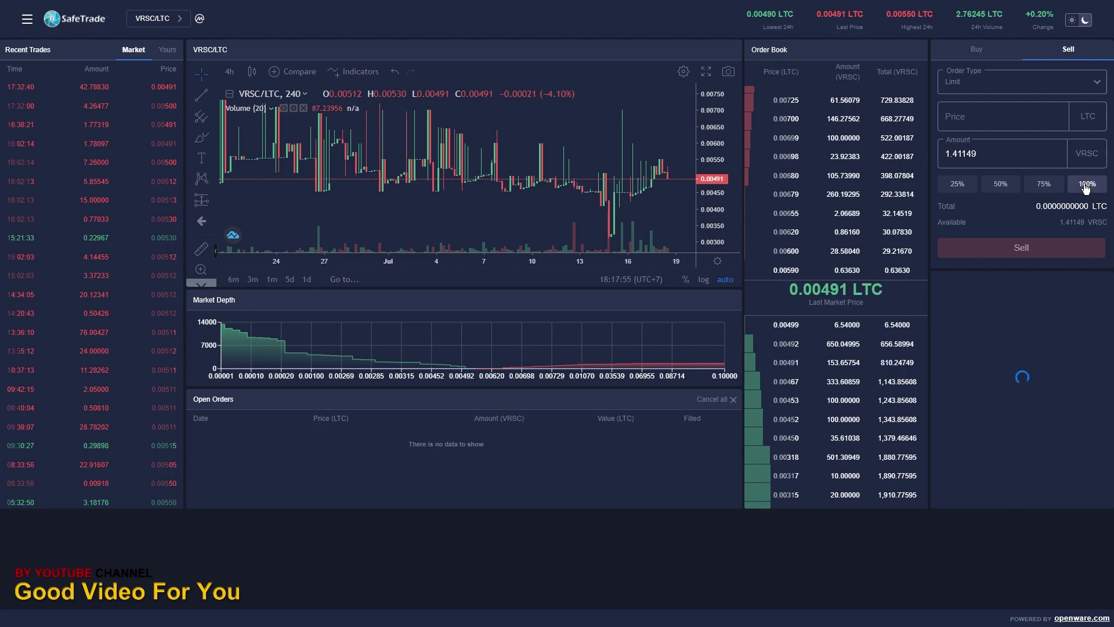
click(961, 153)
click(1001, 243)
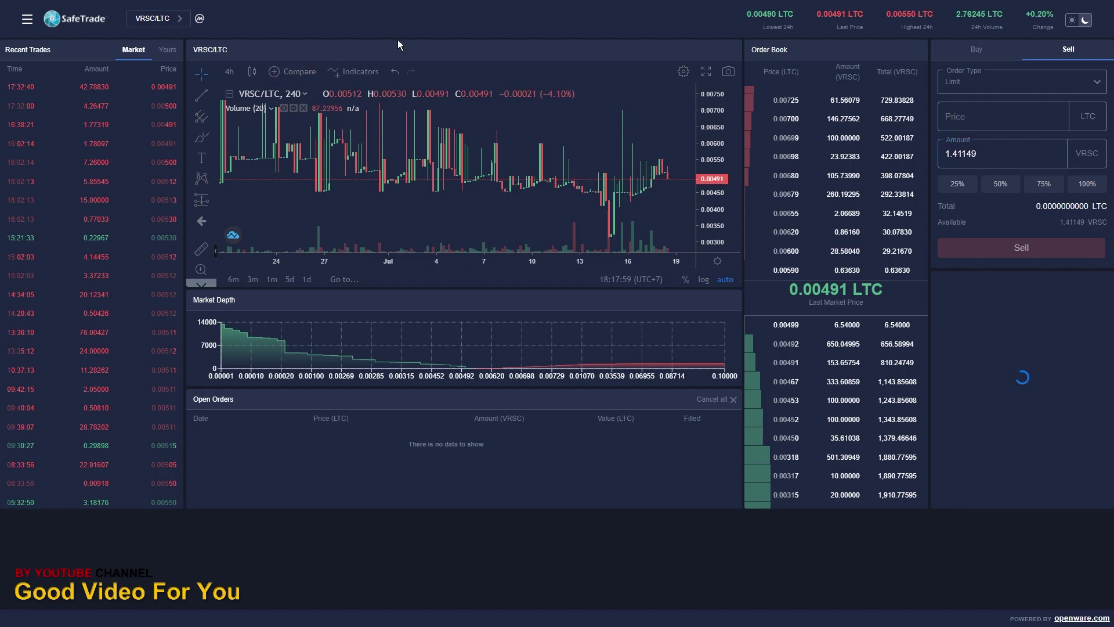
key(F11)
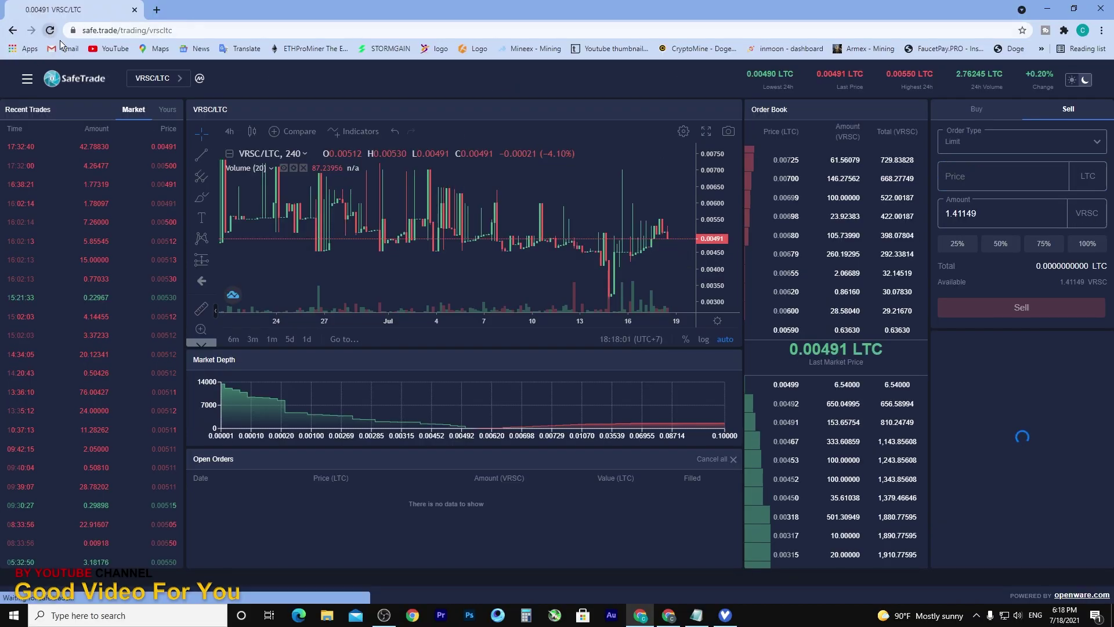
Return to full screen and switch the trading view from SAFE/BTC back to VRSC/LTC
key(F11)
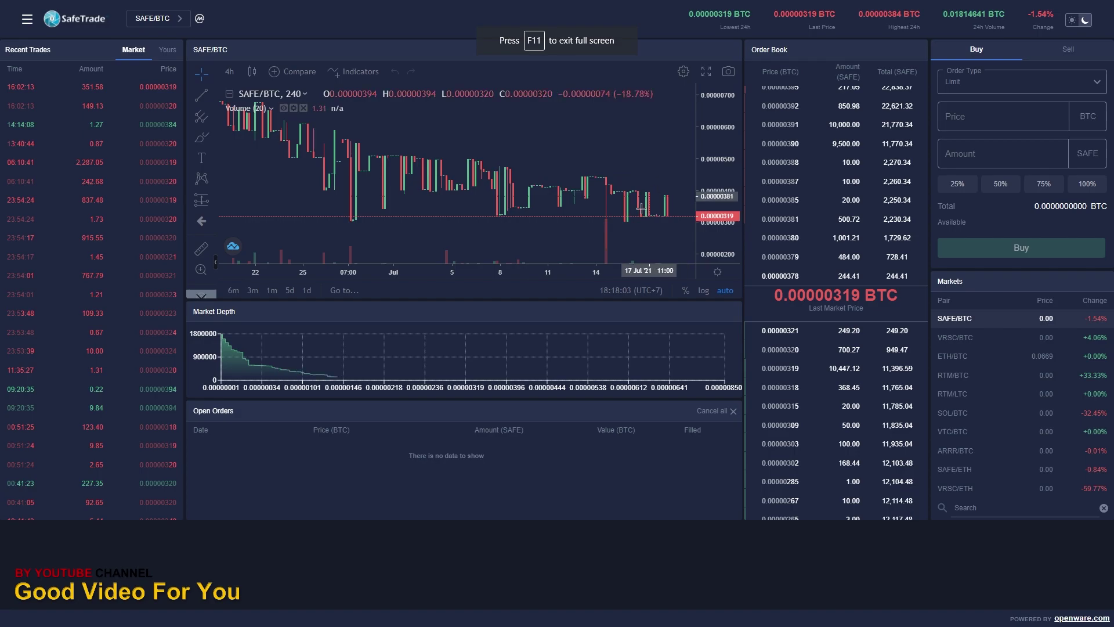
click(174, 18)
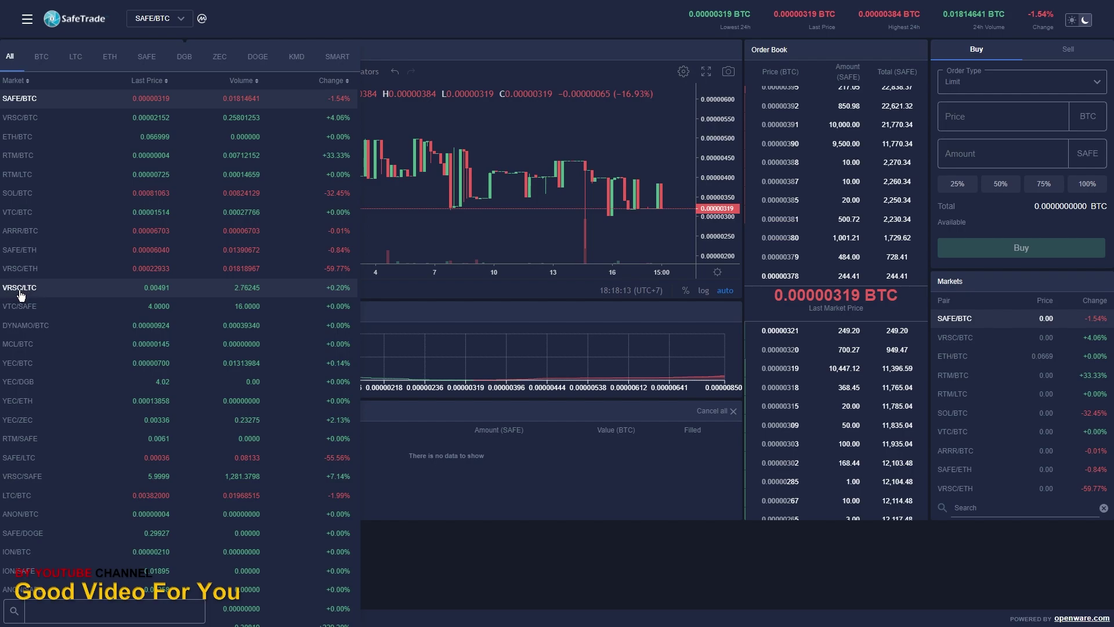
click(39, 293)
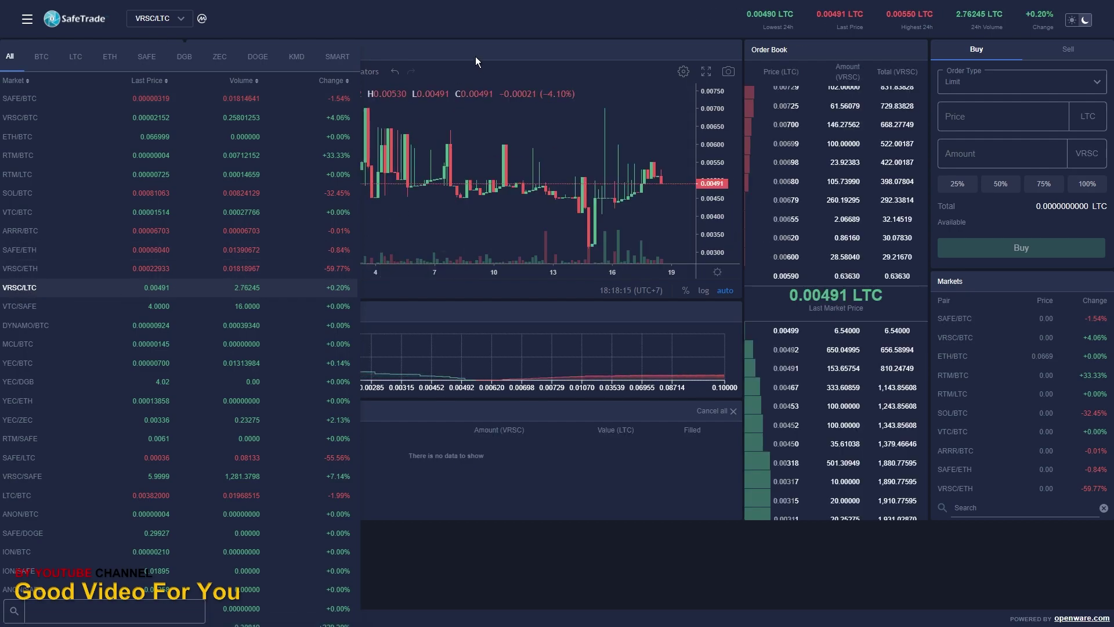
Set up a Market sell order for the full 1.41149 VRSC balance on VRSC/LTC
click(374, 52)
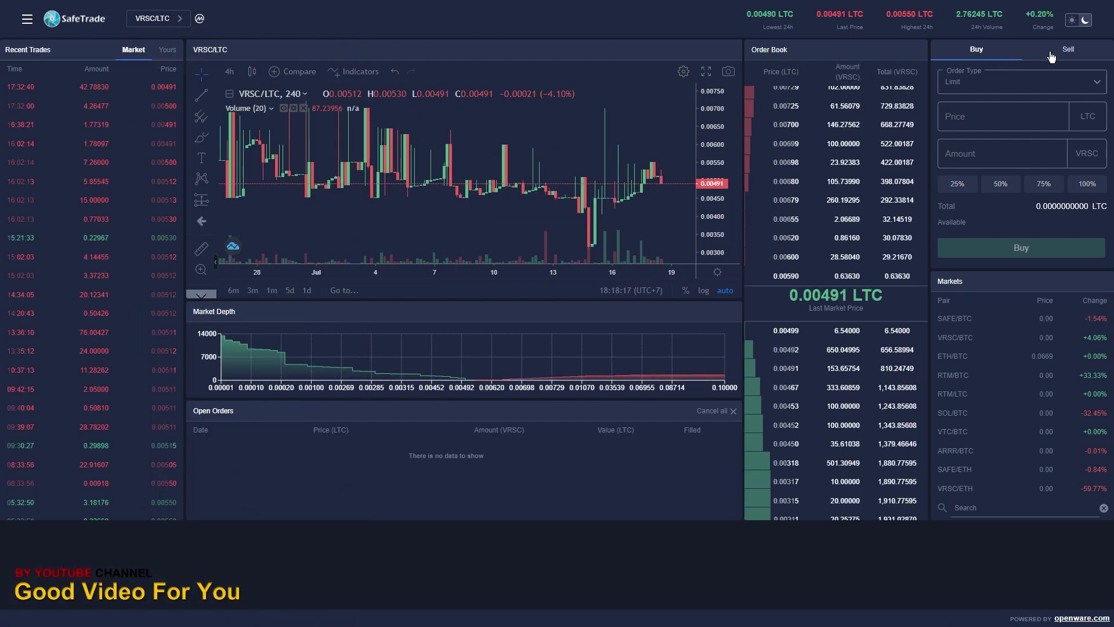
click(1067, 51)
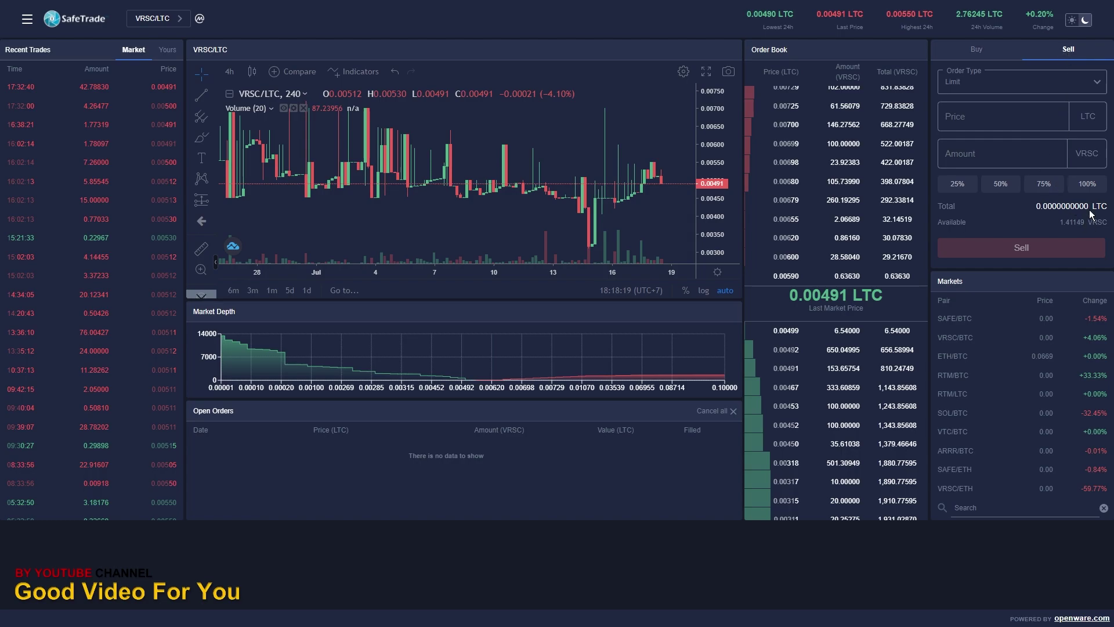
click(1085, 183)
click(1005, 88)
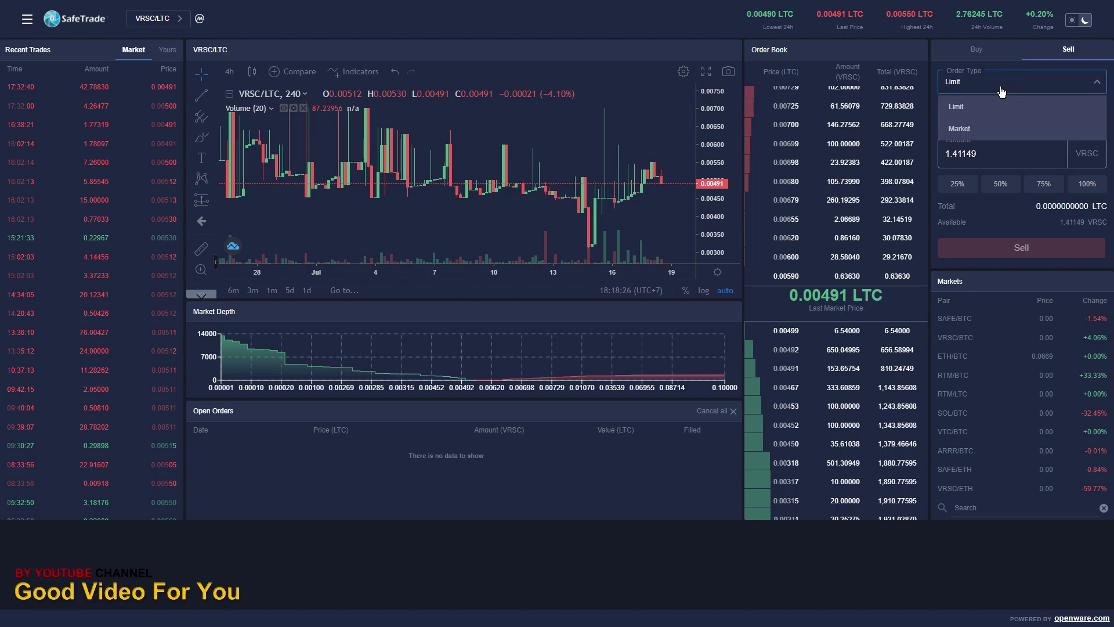
click(977, 130)
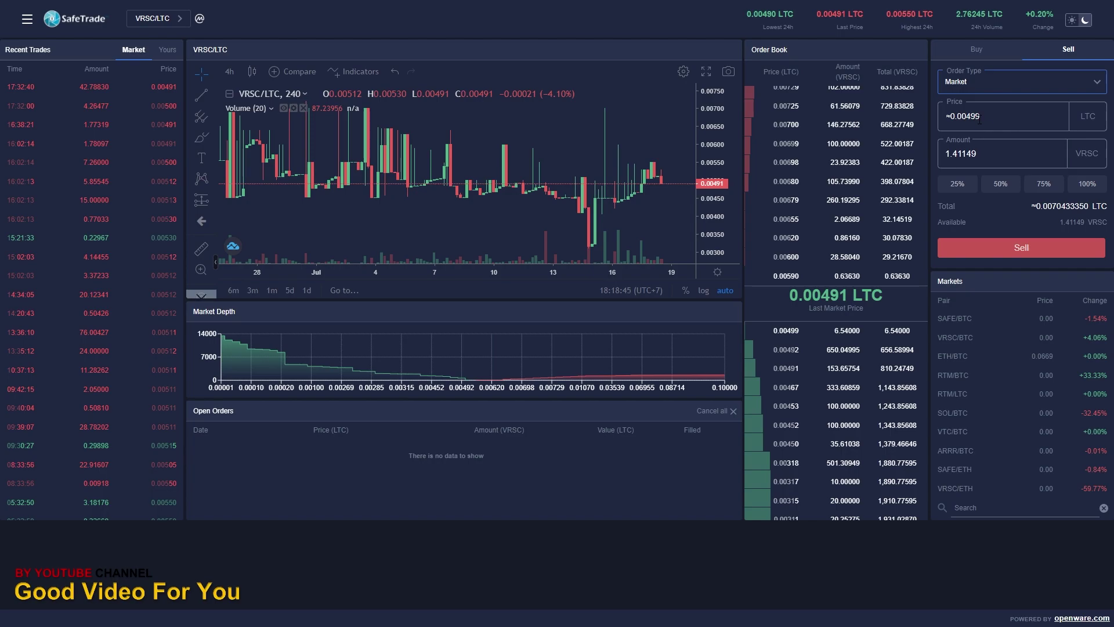
Recheck the 100% amount and Market order type, then place the sell order
click(1092, 189)
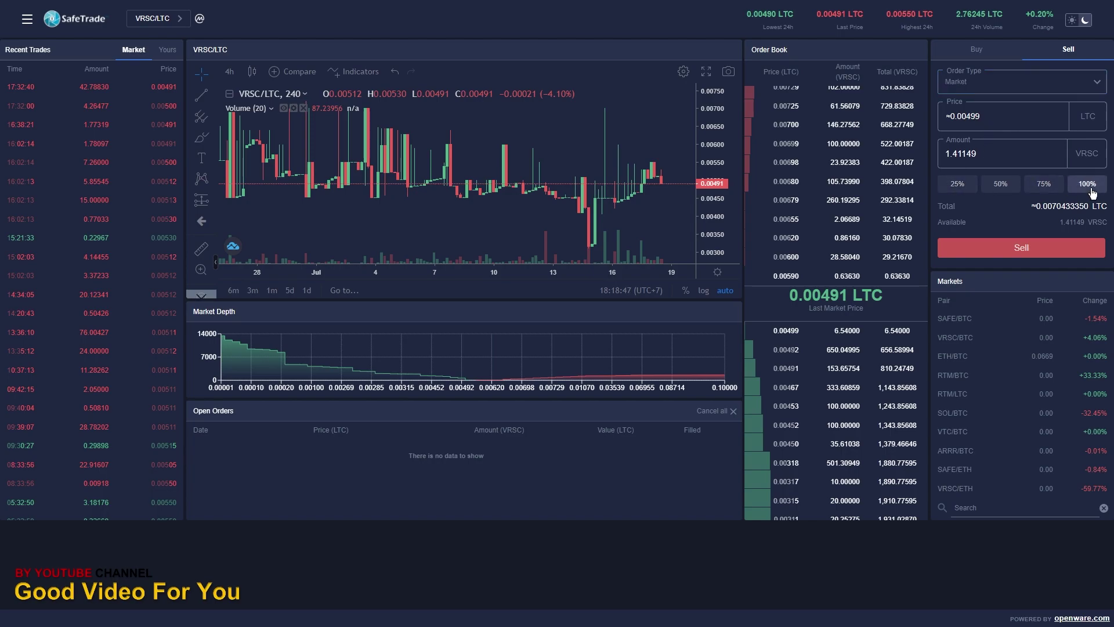
click(981, 87)
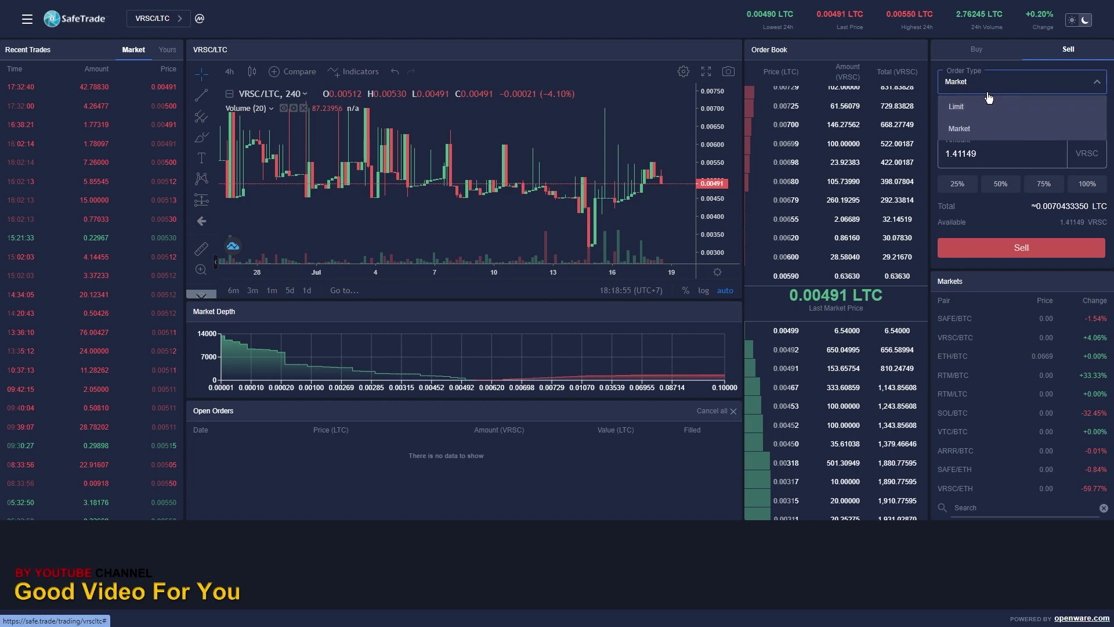
click(961, 130)
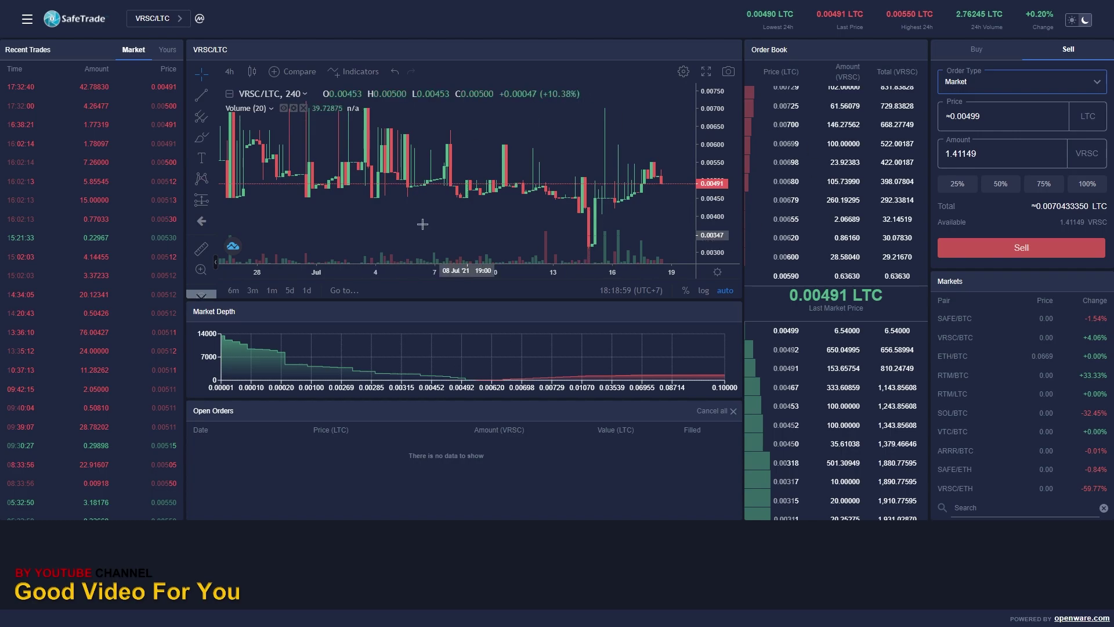
click(1000, 254)
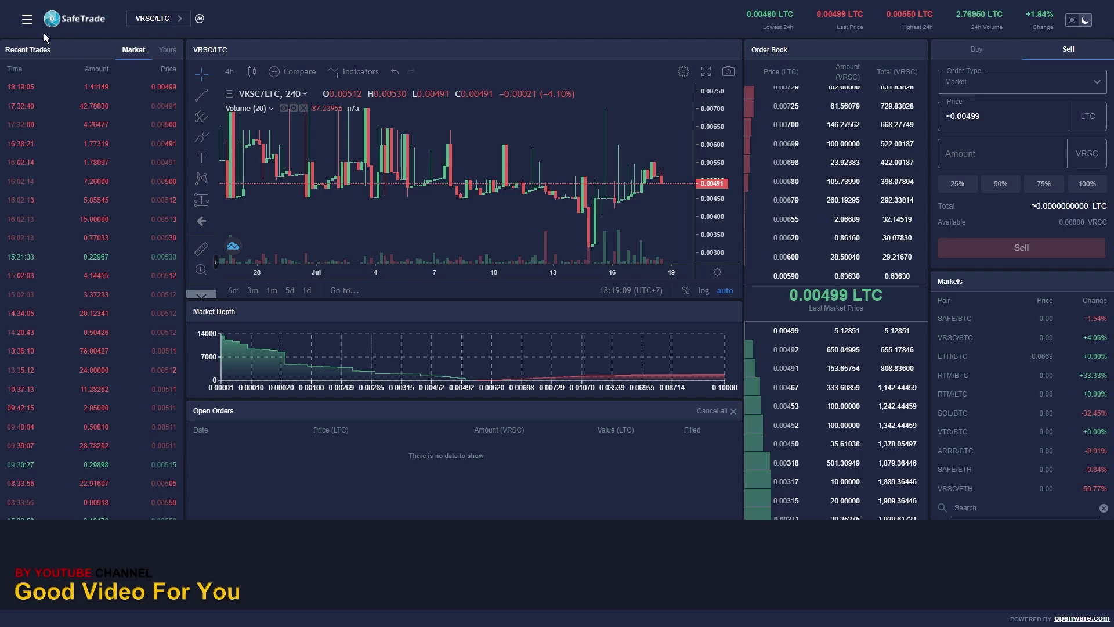
click(26, 19)
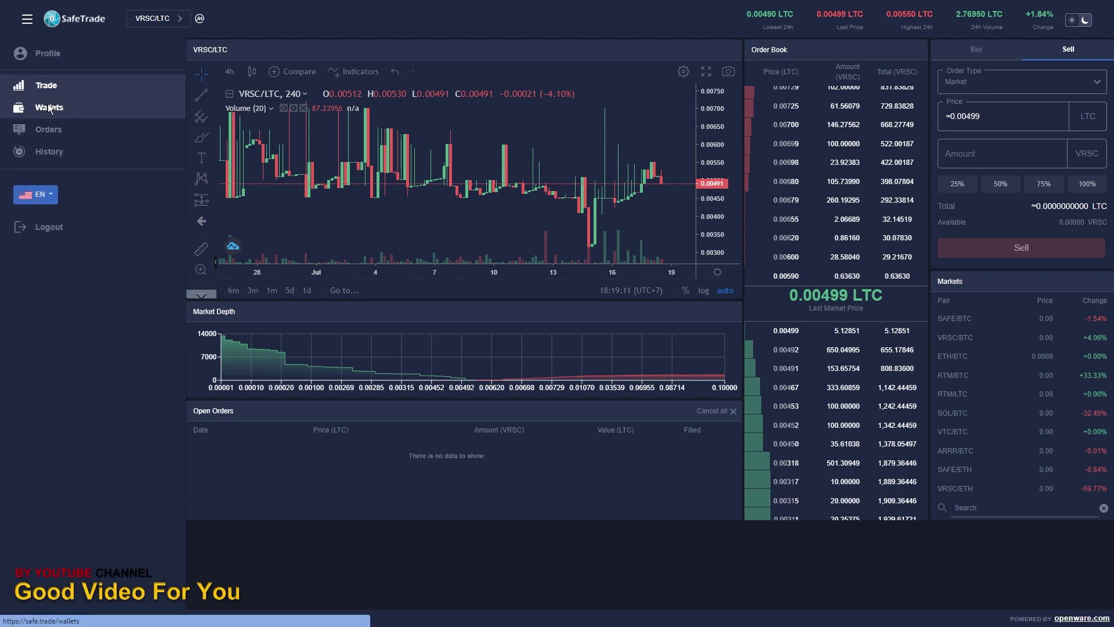
Open Wallets, view VRSC then LTC, and confirm the LTC balance of 0.00704333
click(49, 108)
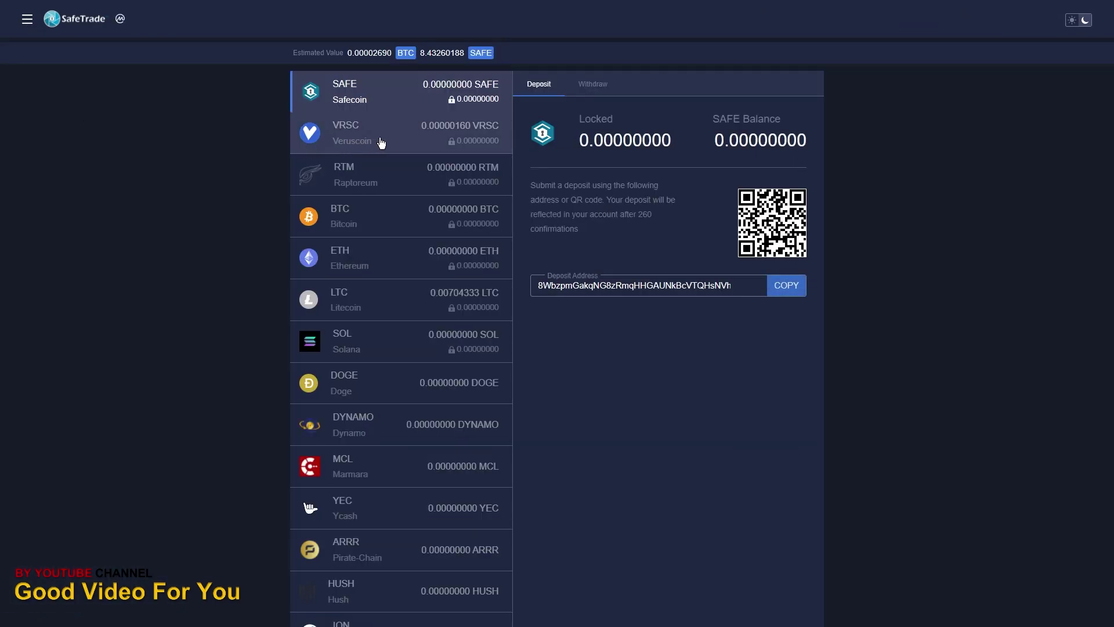
click(451, 137)
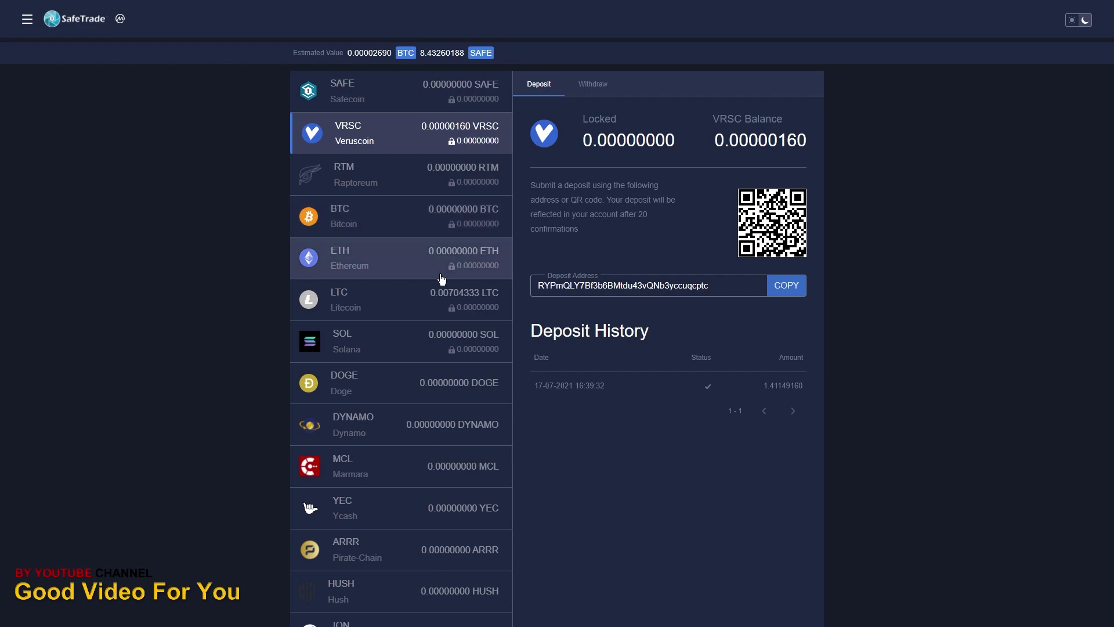
click(376, 307)
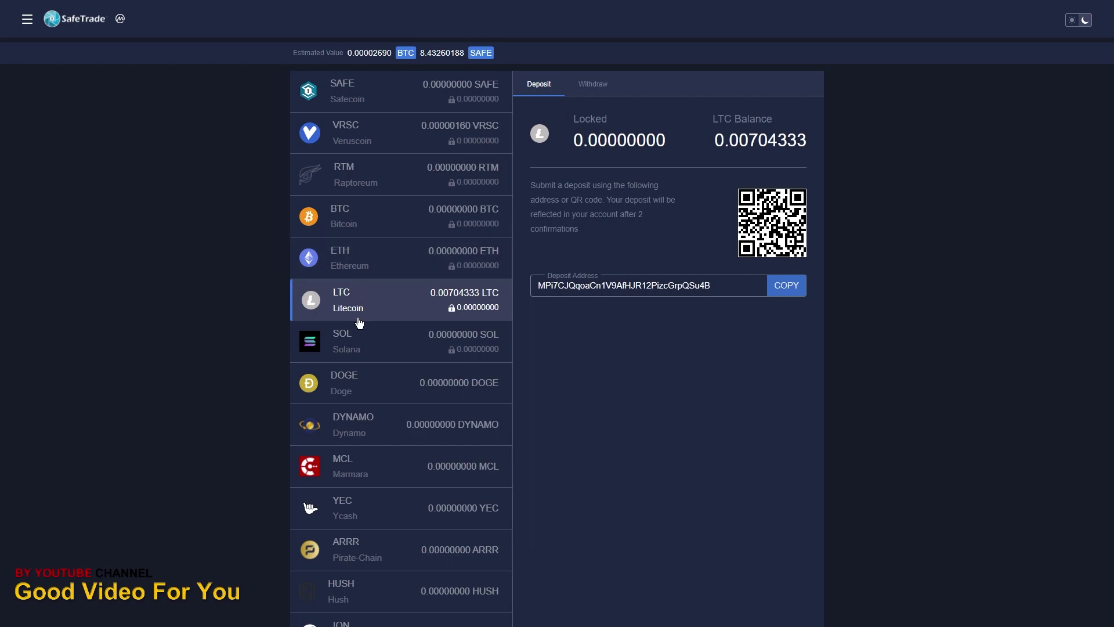
drag(716, 137, 804, 131)
click(805, 131)
drag(707, 142, 791, 133)
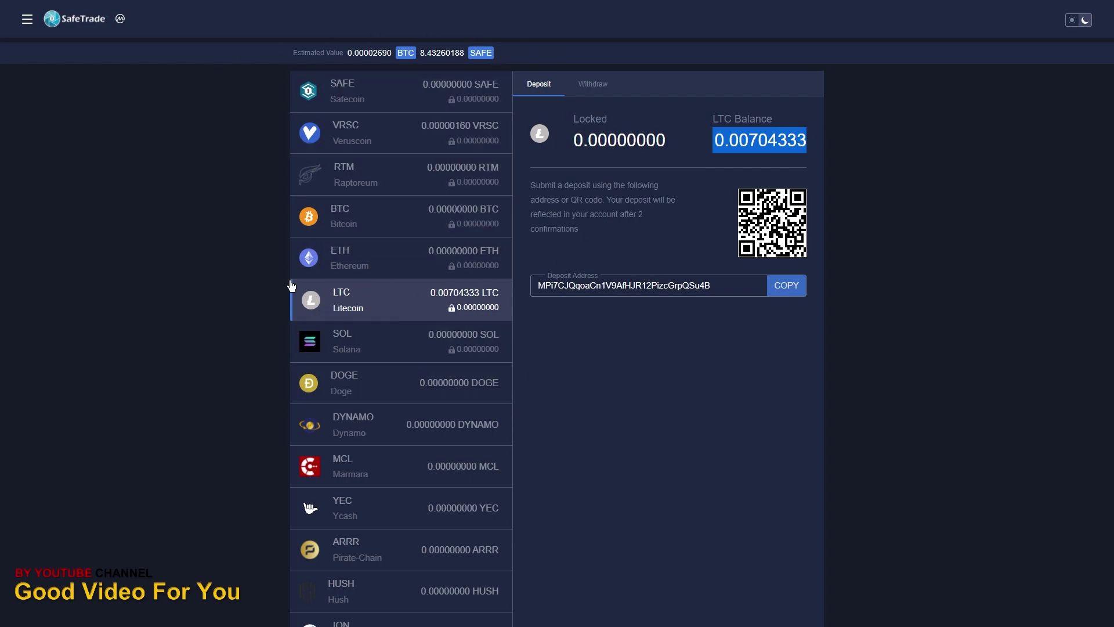
drag(572, 140, 789, 140)
click(698, 155)
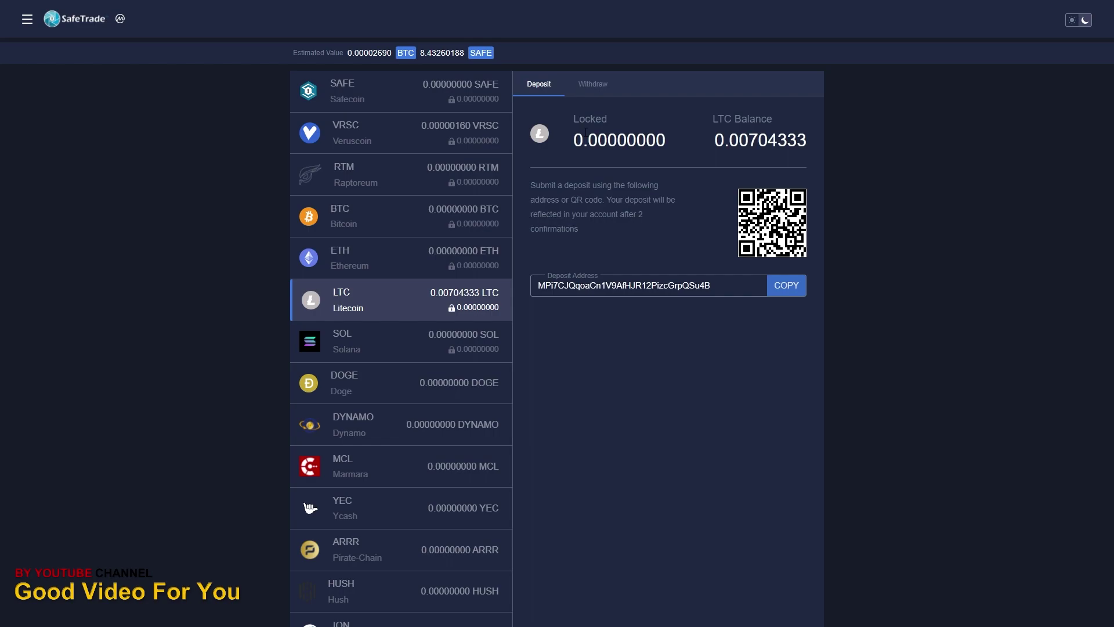
key(super)
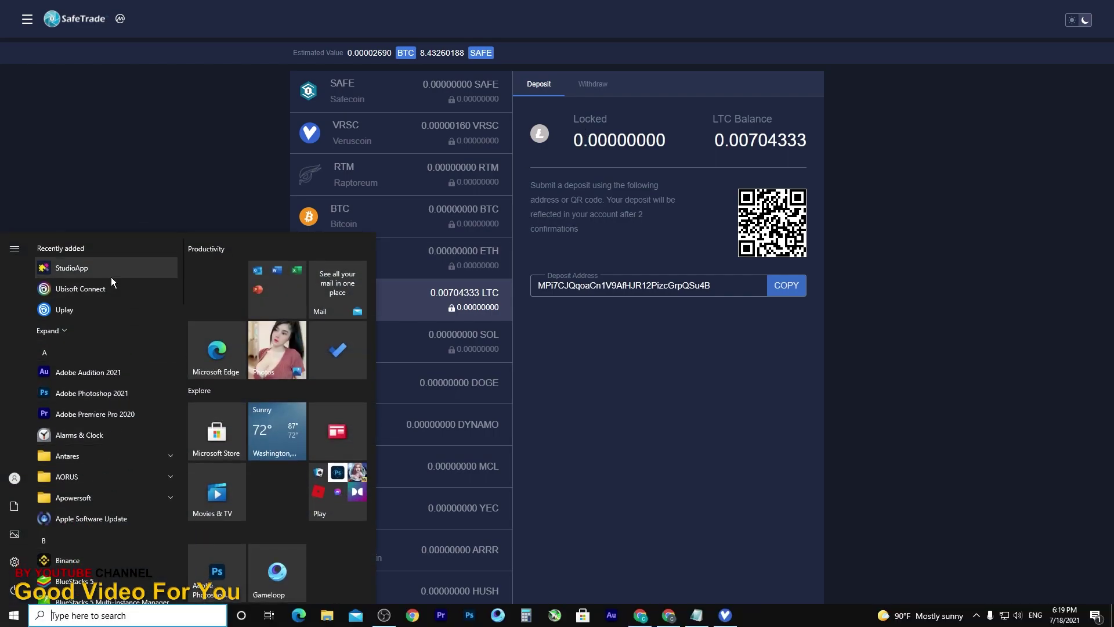
Launch the Binance desktop app from Windows search and maximize its window
click(87, 614)
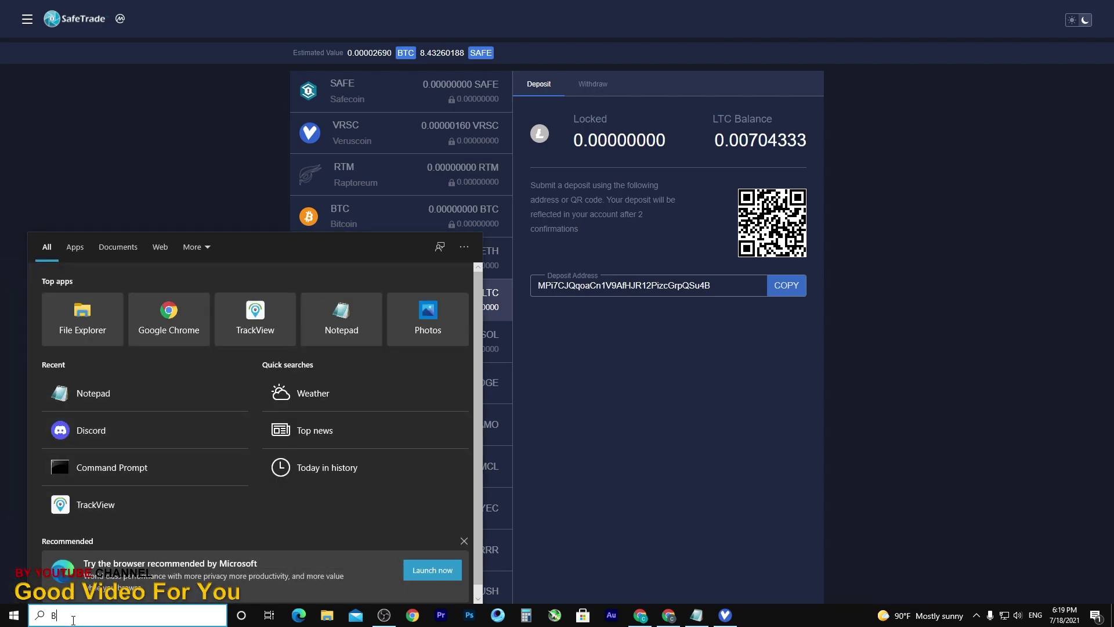
text(B)
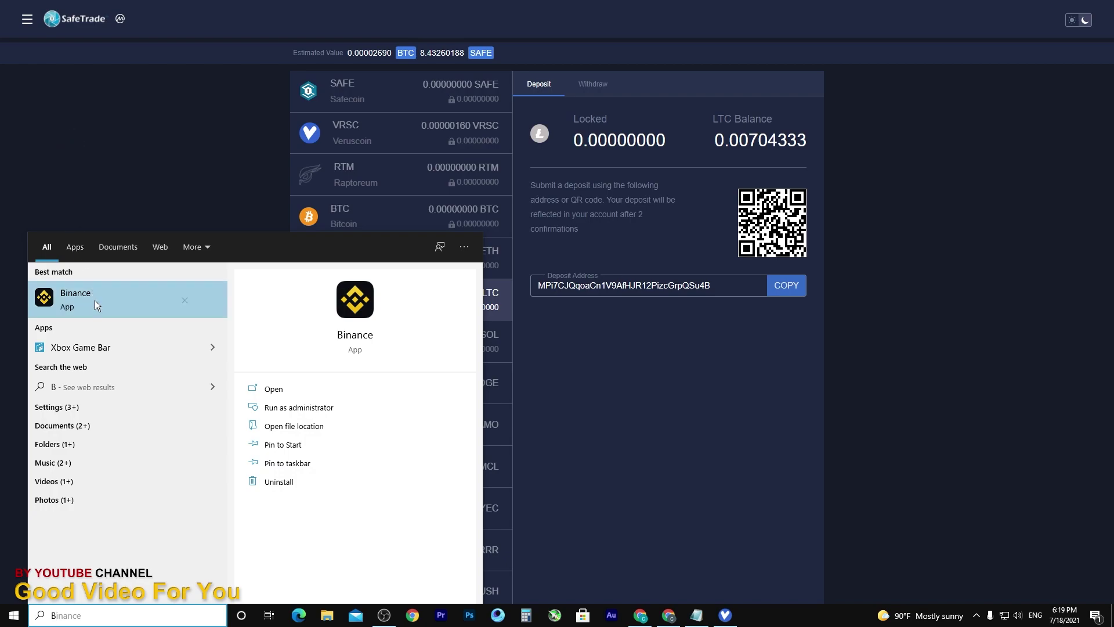
click(51, 146)
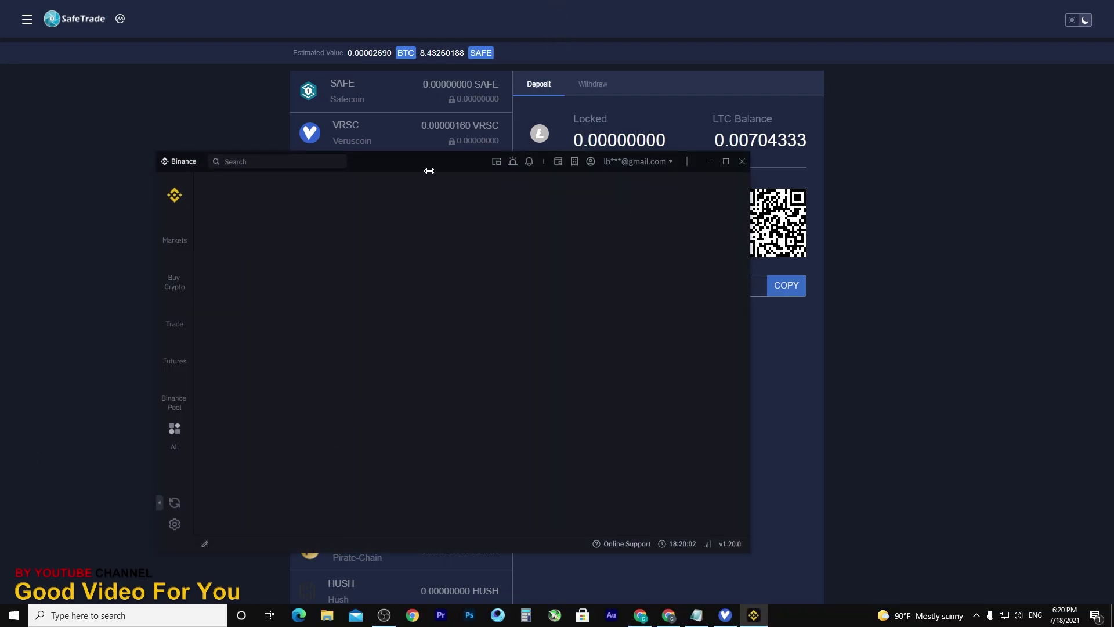
drag(428, 163, 480, 112)
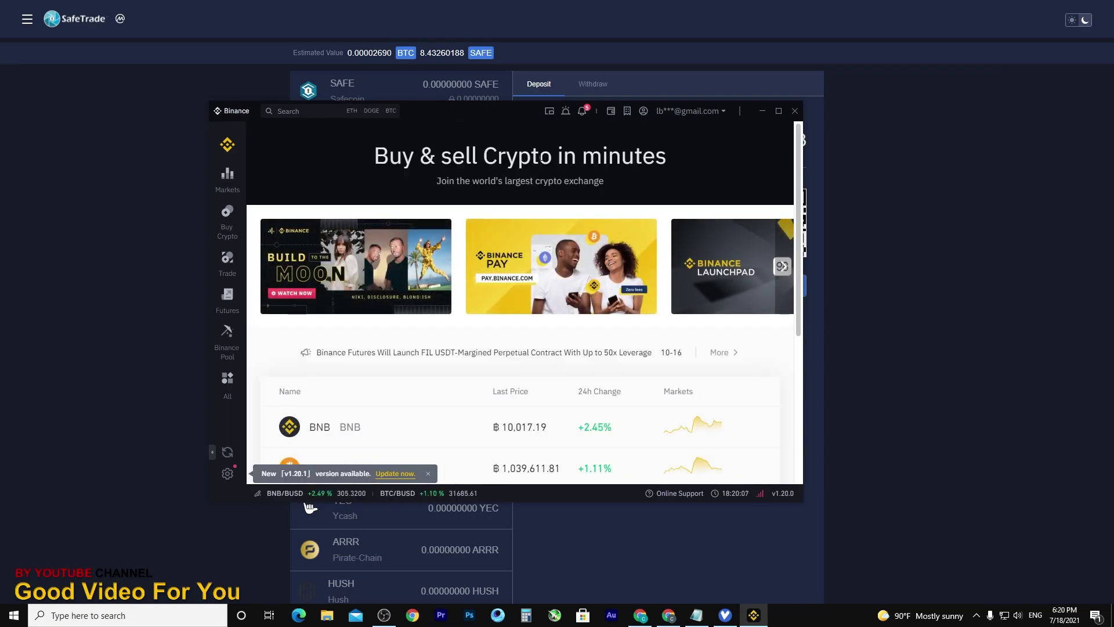
click(779, 111)
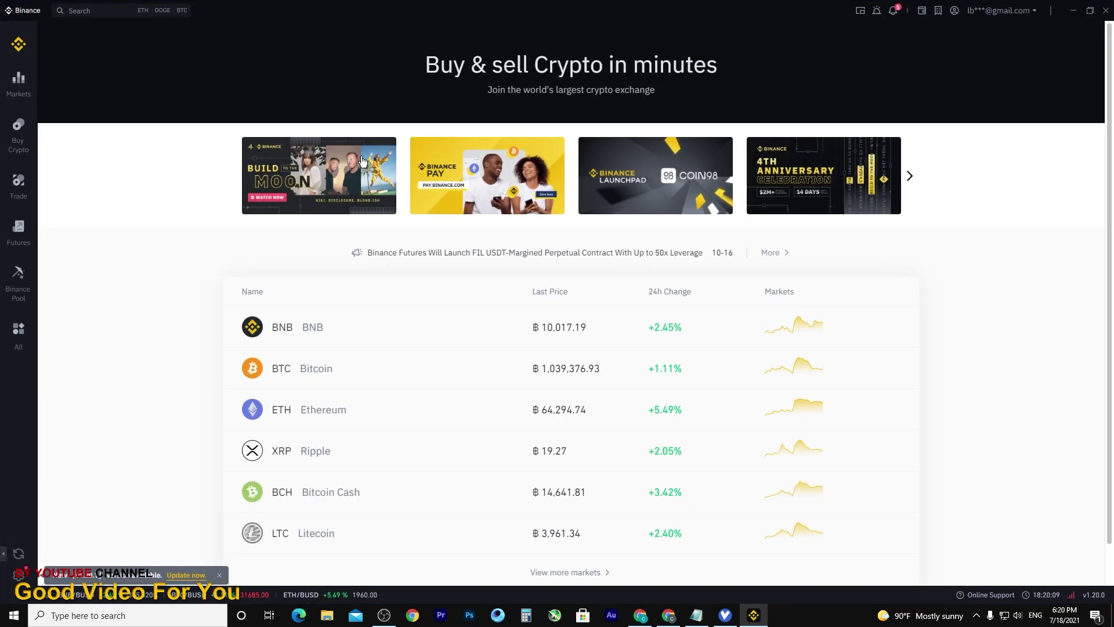
Go to the Binance Wallet's Fiat and Spot balances
click(20, 342)
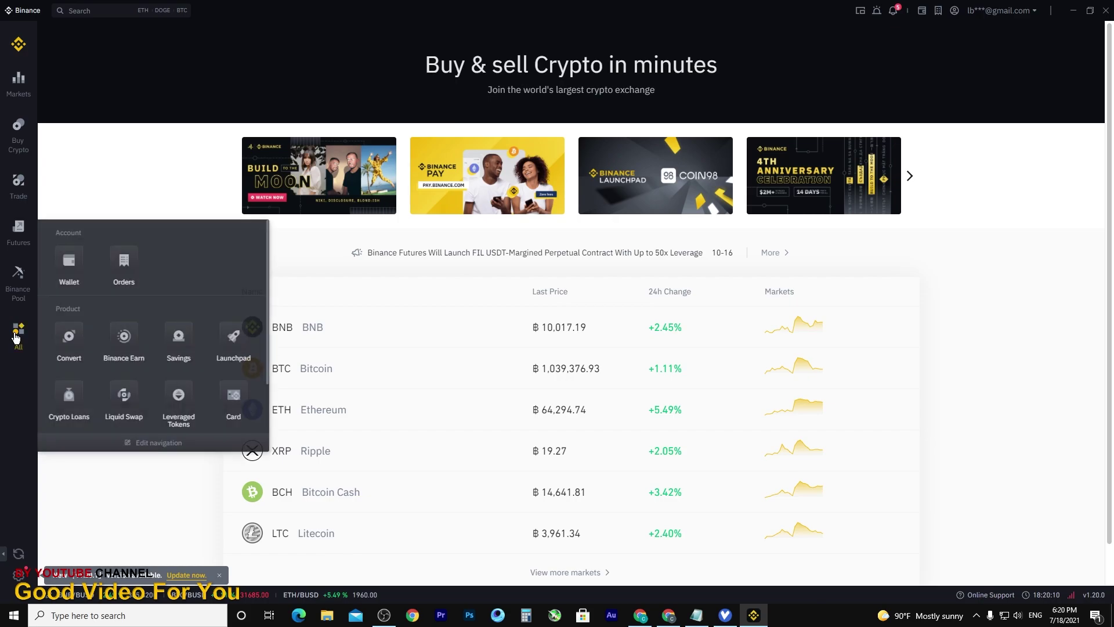
click(69, 279)
click(71, 291)
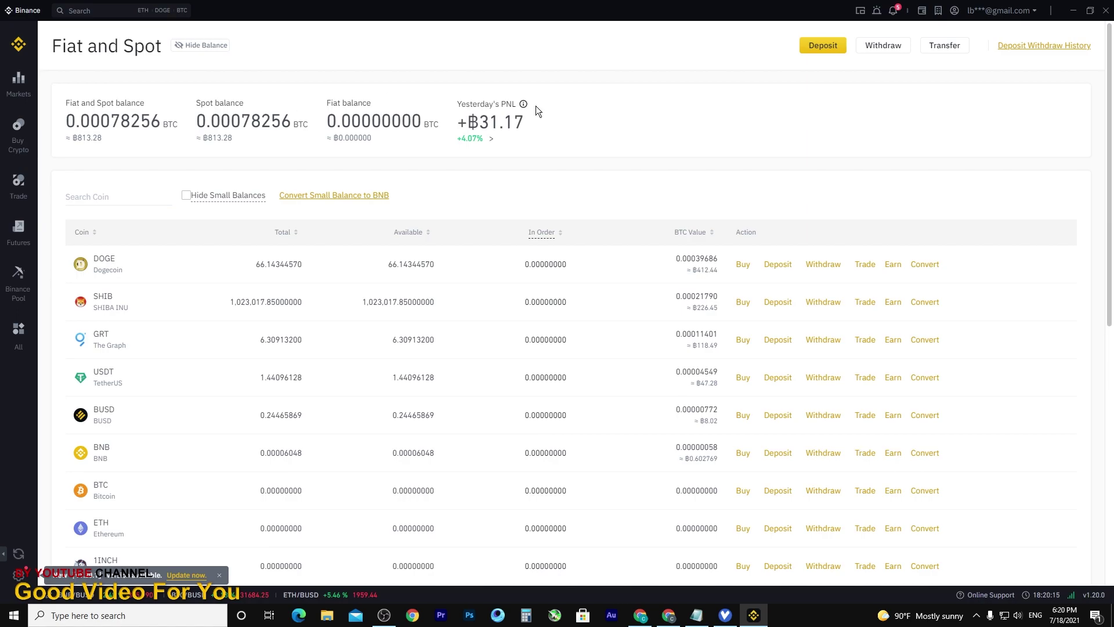
Start a crypto deposit with LTC Litecoin as the coin and bring up the network choices
click(822, 51)
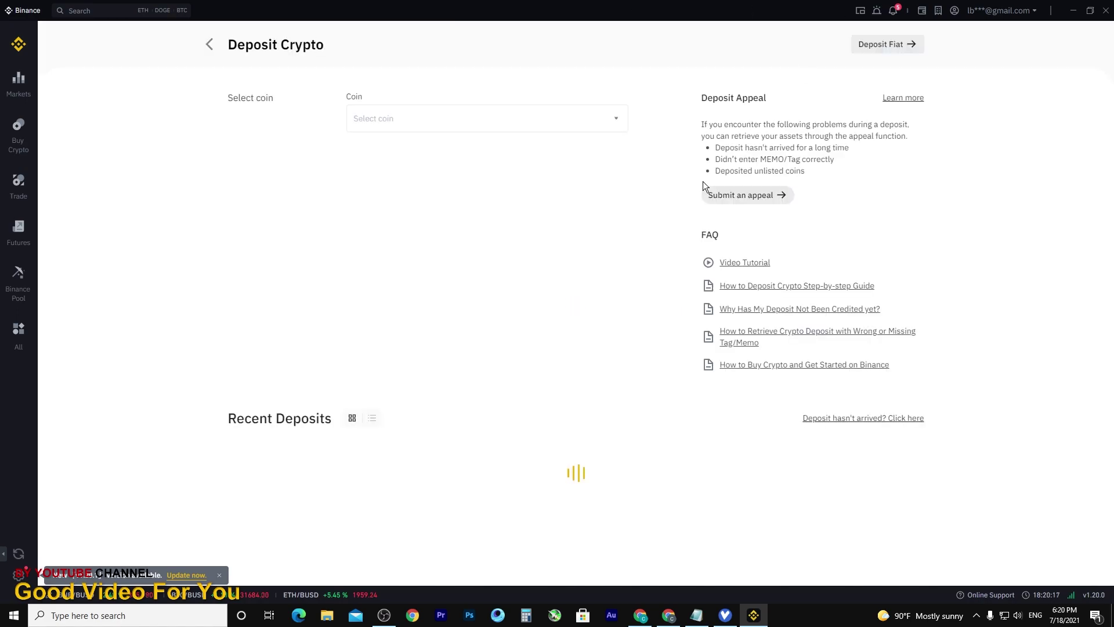
click(490, 128)
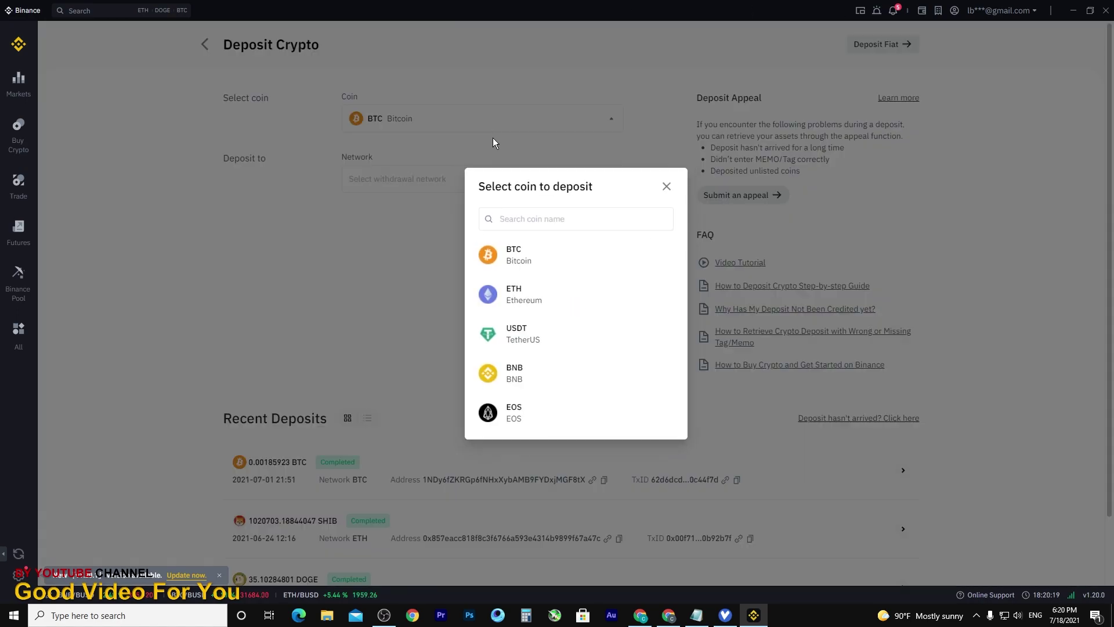
click(527, 219)
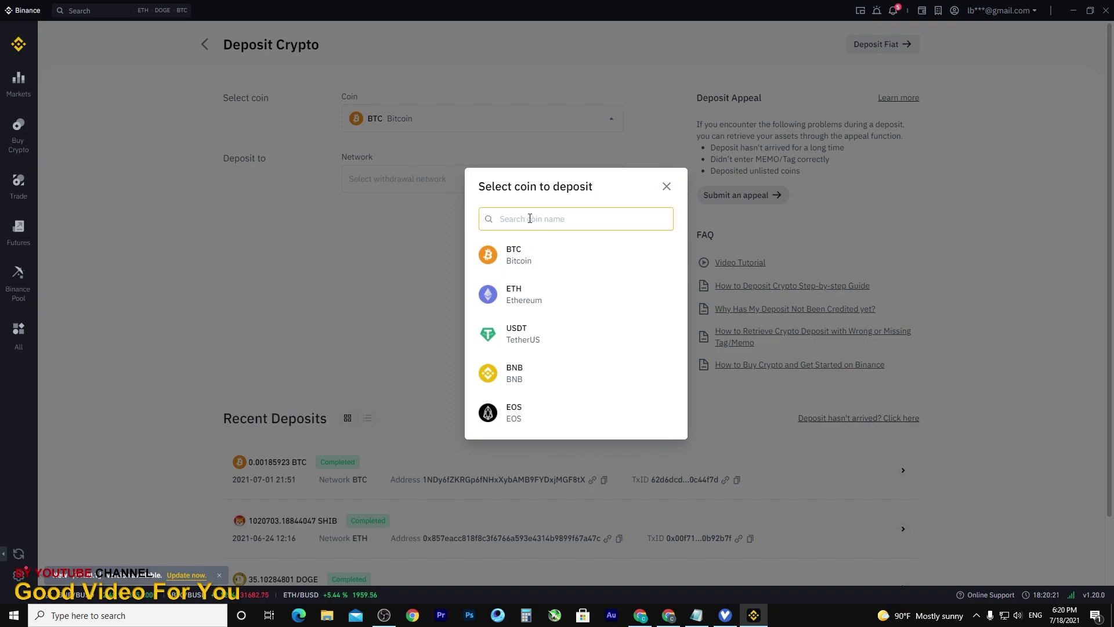
text(LTC)
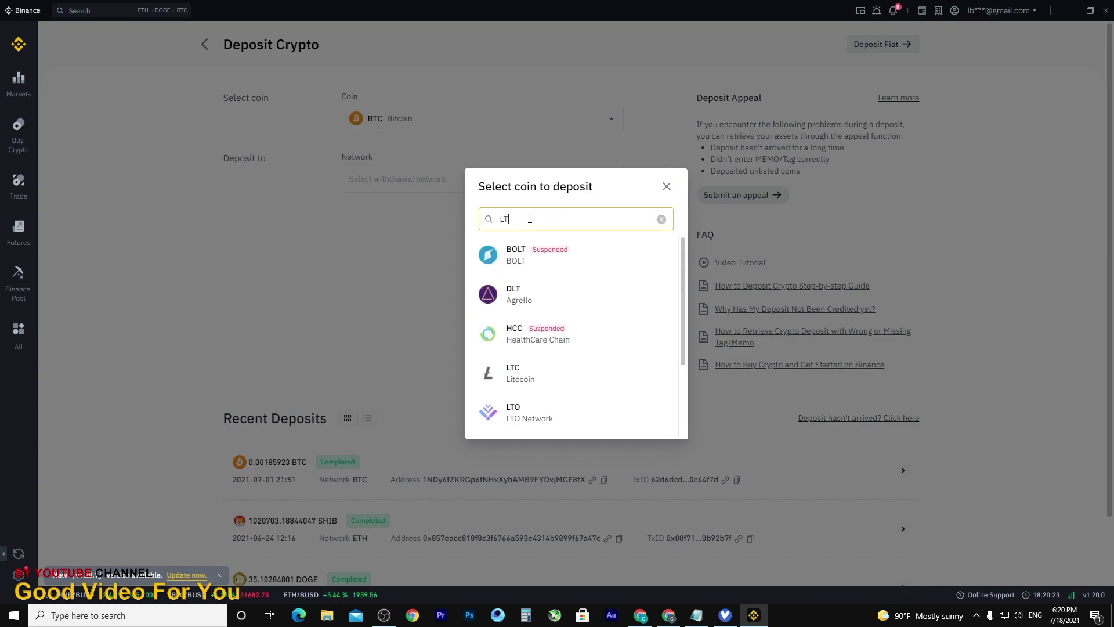
click(519, 254)
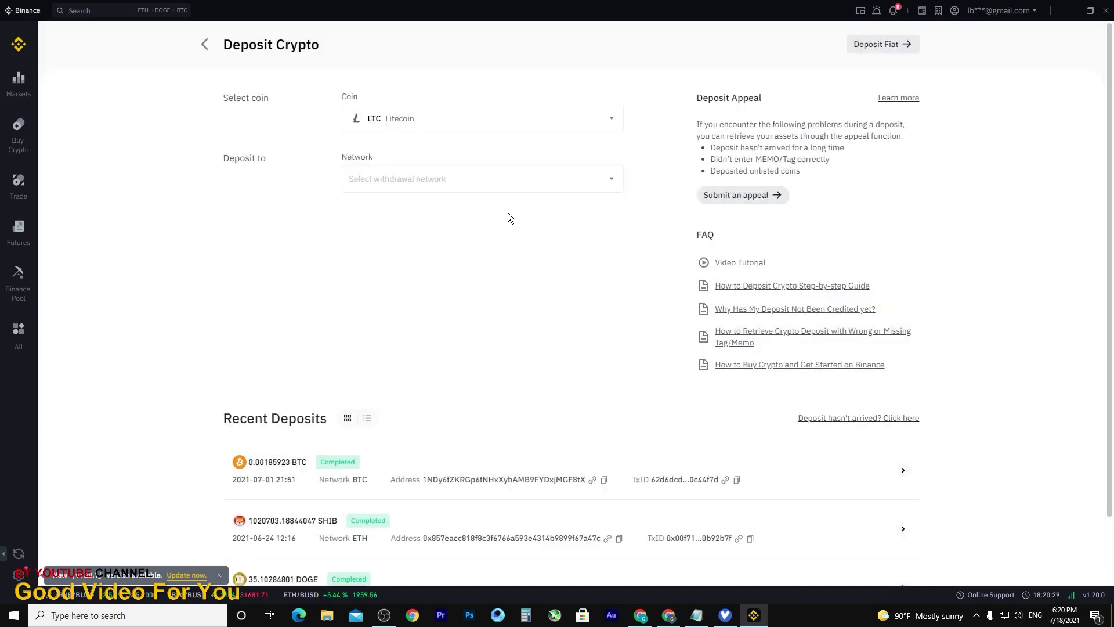
click(476, 185)
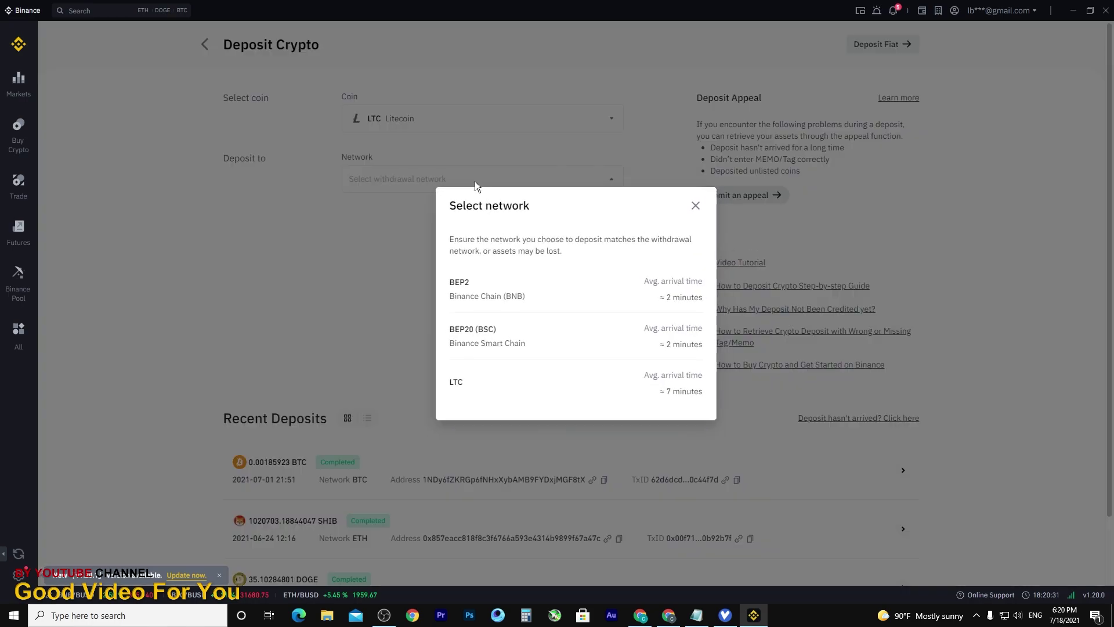
Choose the LTC network for the deposit and dismiss the minimum-deposit warning
click(470, 388)
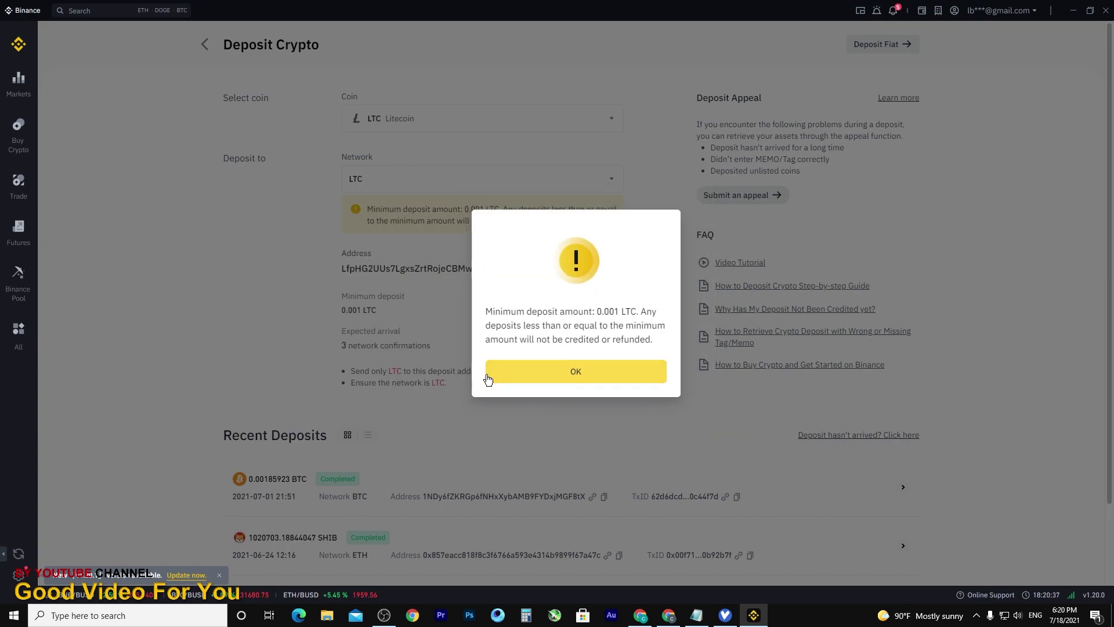
drag(597, 311, 644, 312)
click(632, 312)
click(643, 331)
click(575, 377)
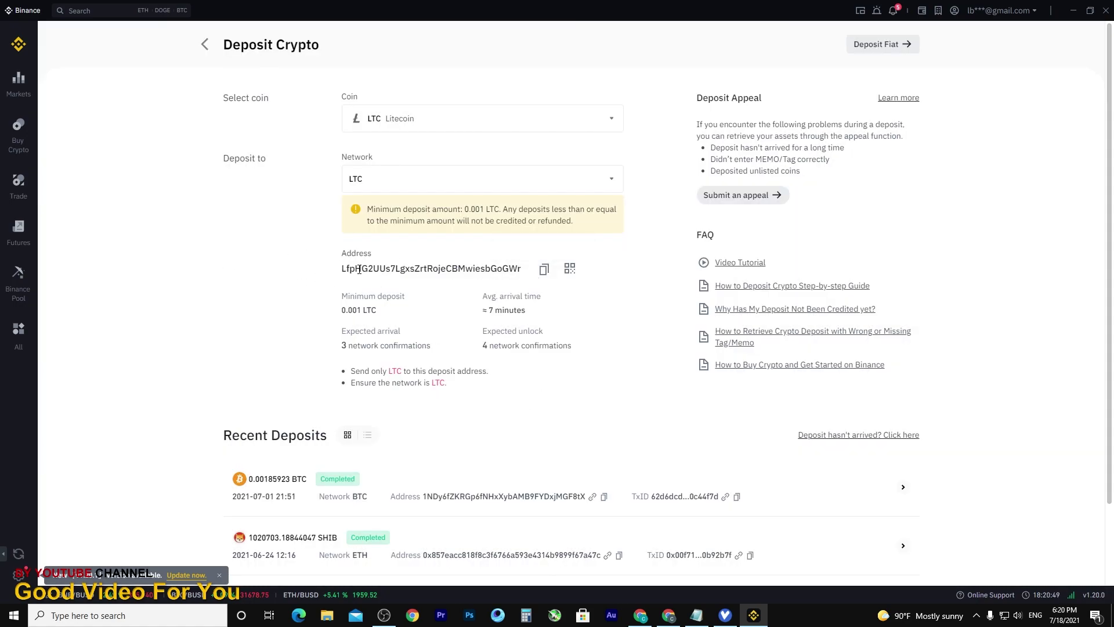
Copy the Litecoin deposit address and switch back to the SafeTrade wallets page
click(545, 270)
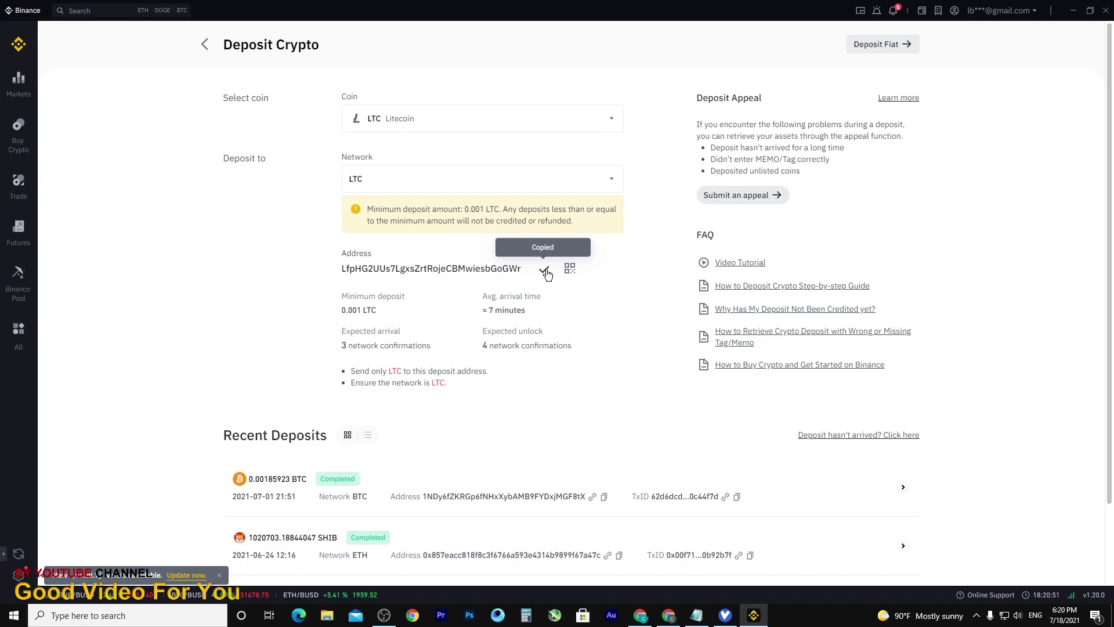
click(545, 271)
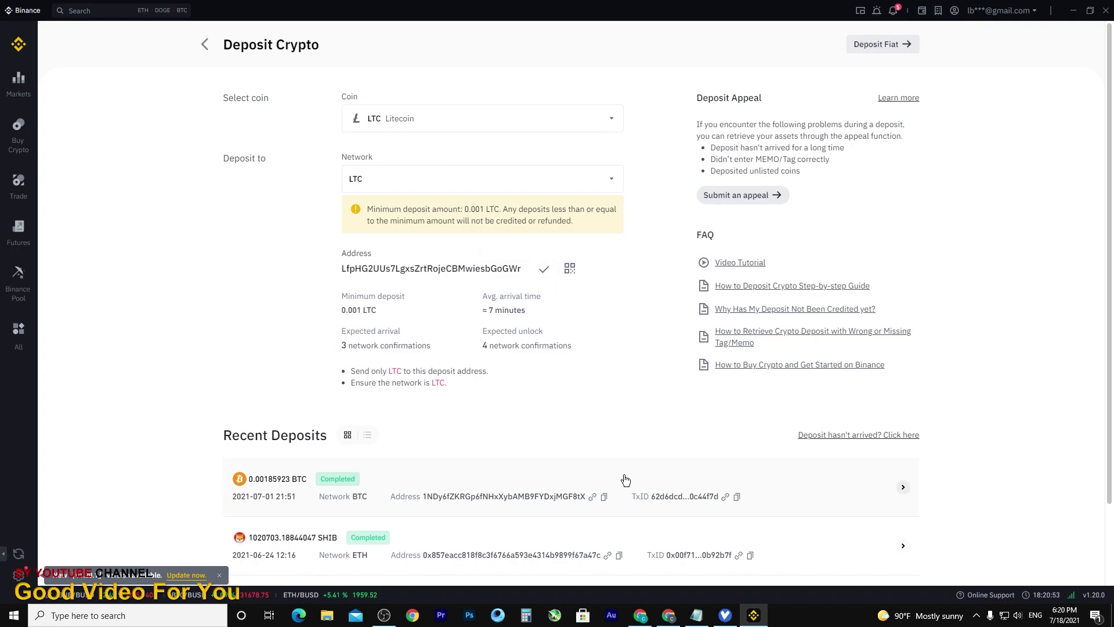
click(727, 616)
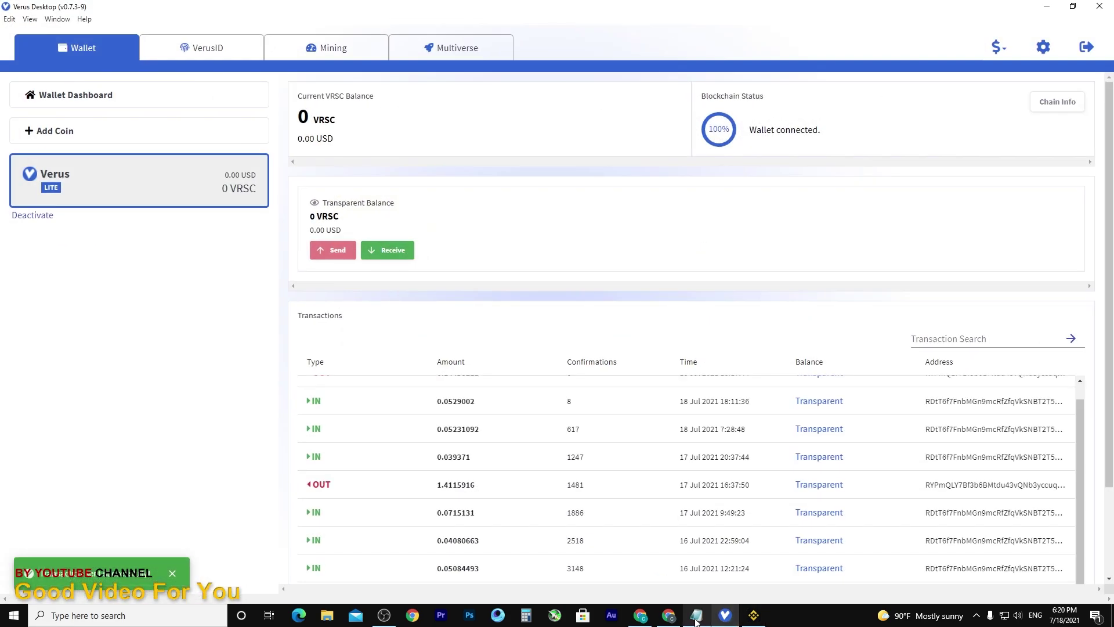
click(668, 616)
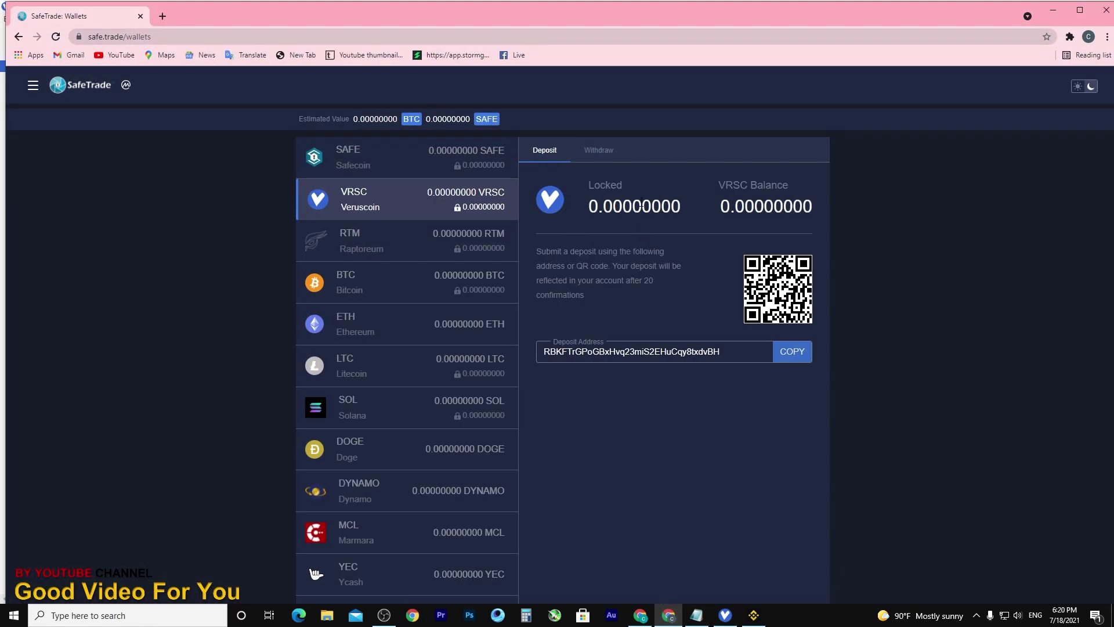
Select the LTC wallet holding 0.00704333 LTC and bring up its Withdraw form
click(396, 365)
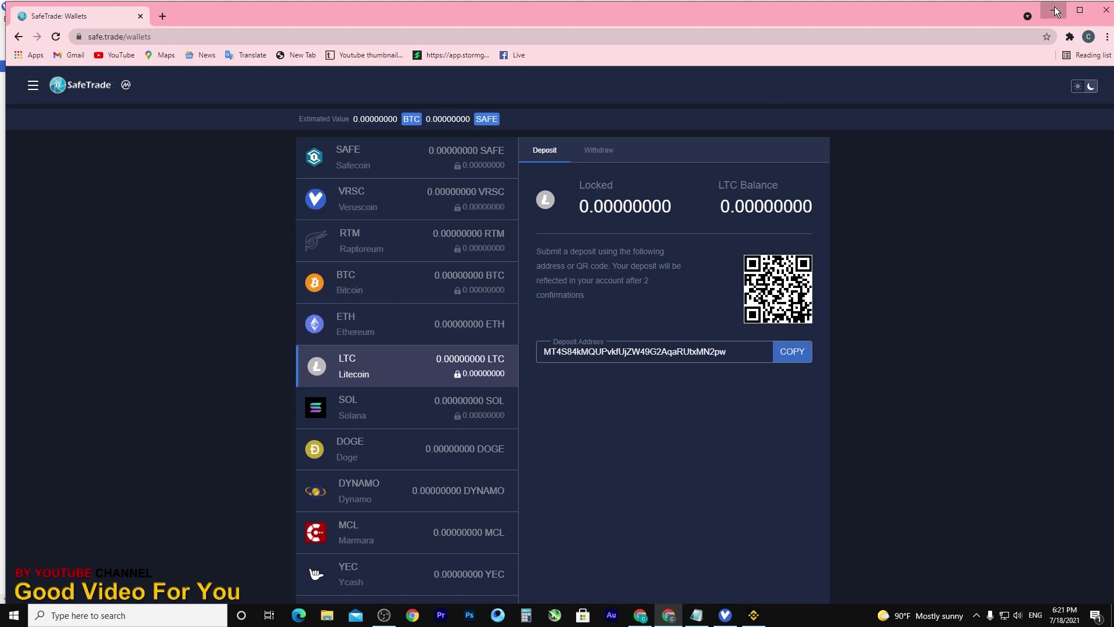
click(1053, 10)
click(696, 615)
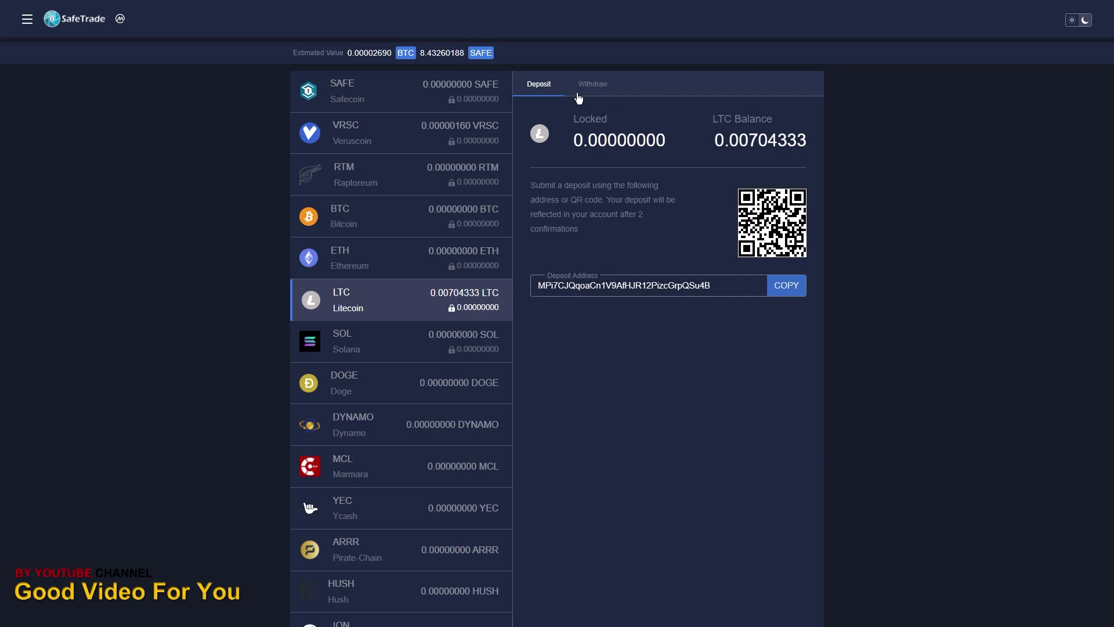
click(599, 93)
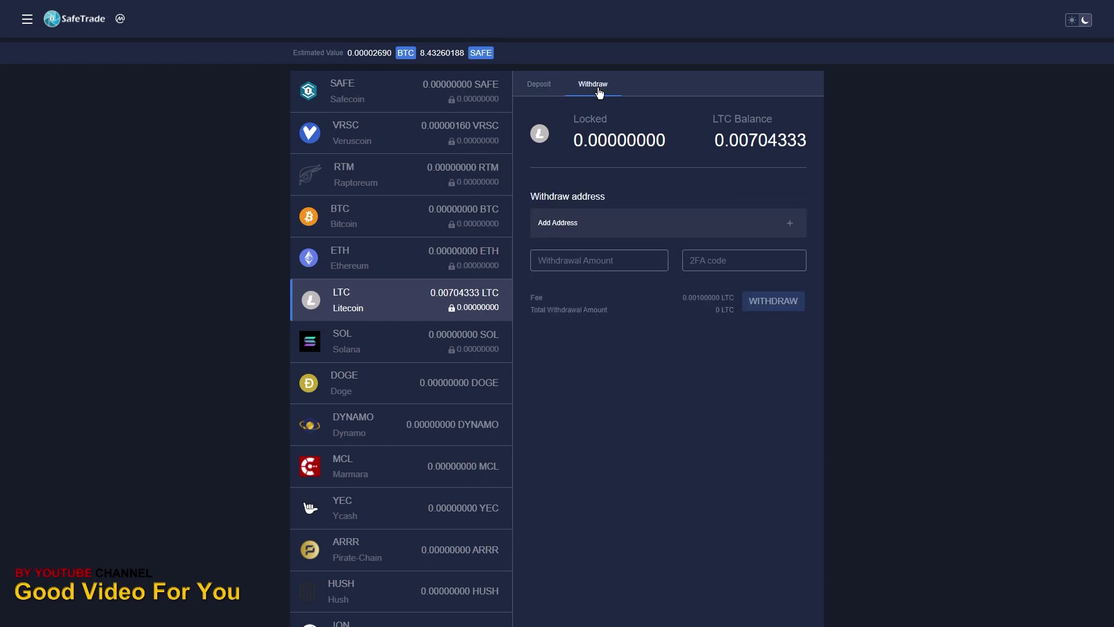
Add a withdrawal address with the pasted Binance LTC address, named 'Bananc', and submit it
click(593, 220)
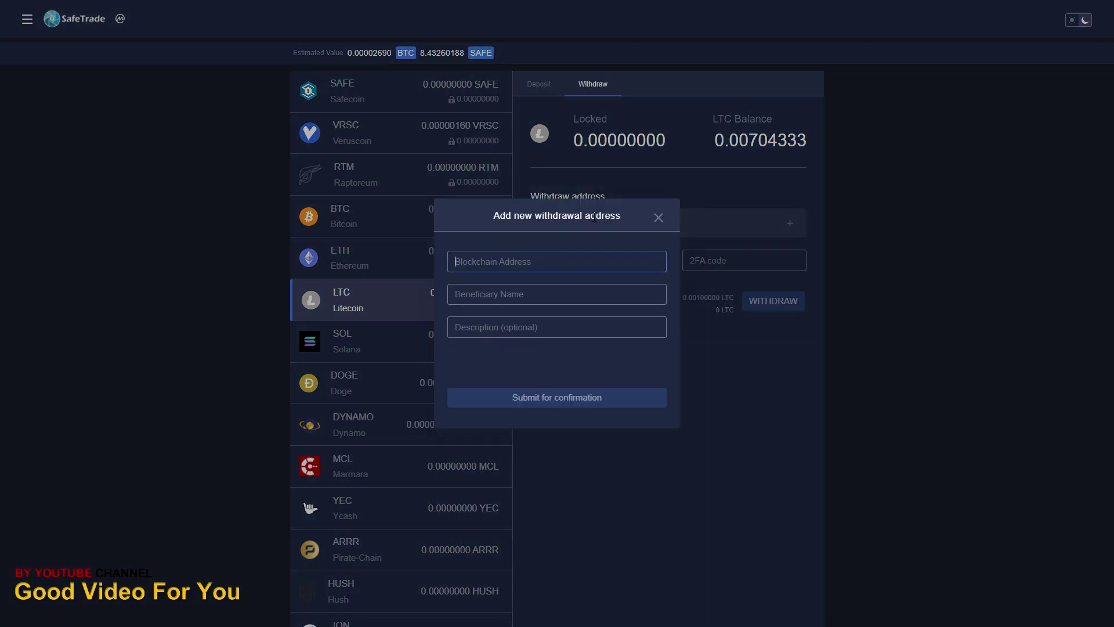
right_click(528, 262)
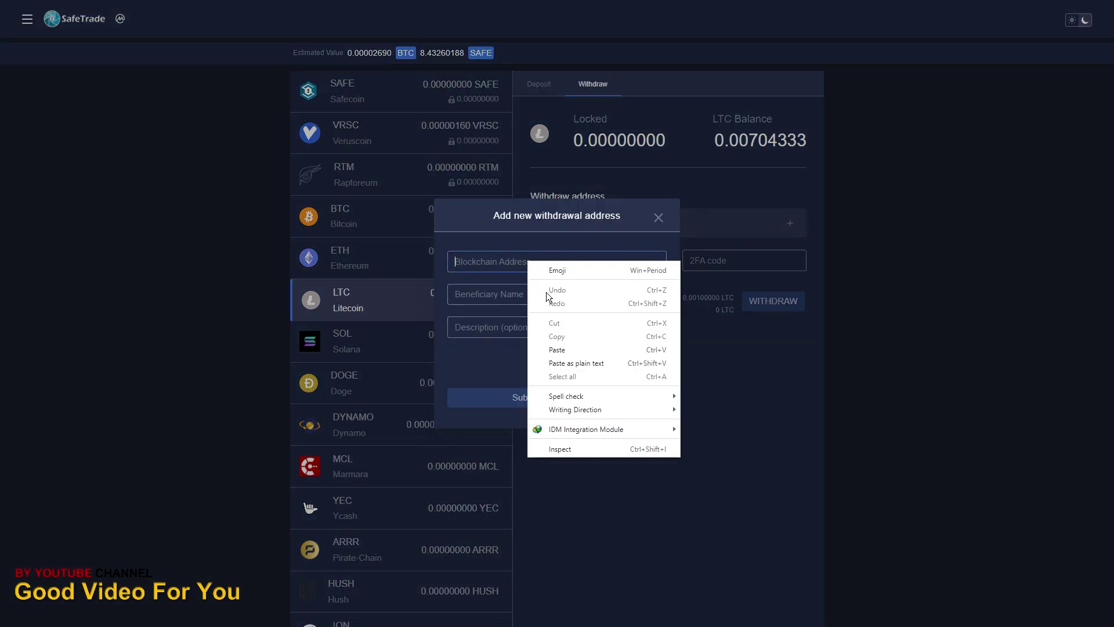
click(558, 346)
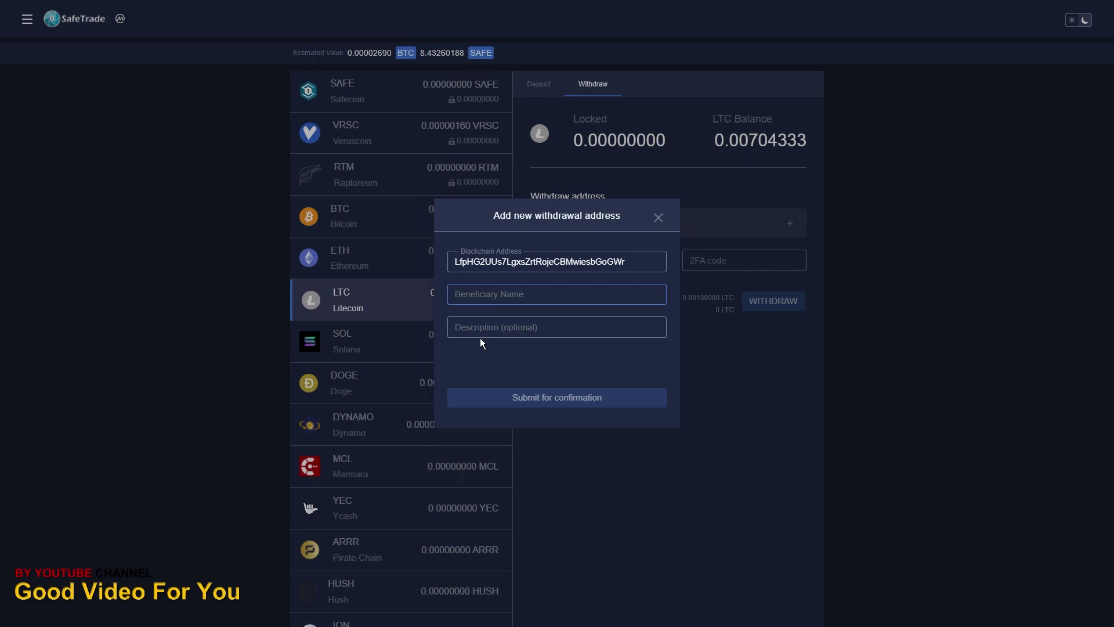
text(B)
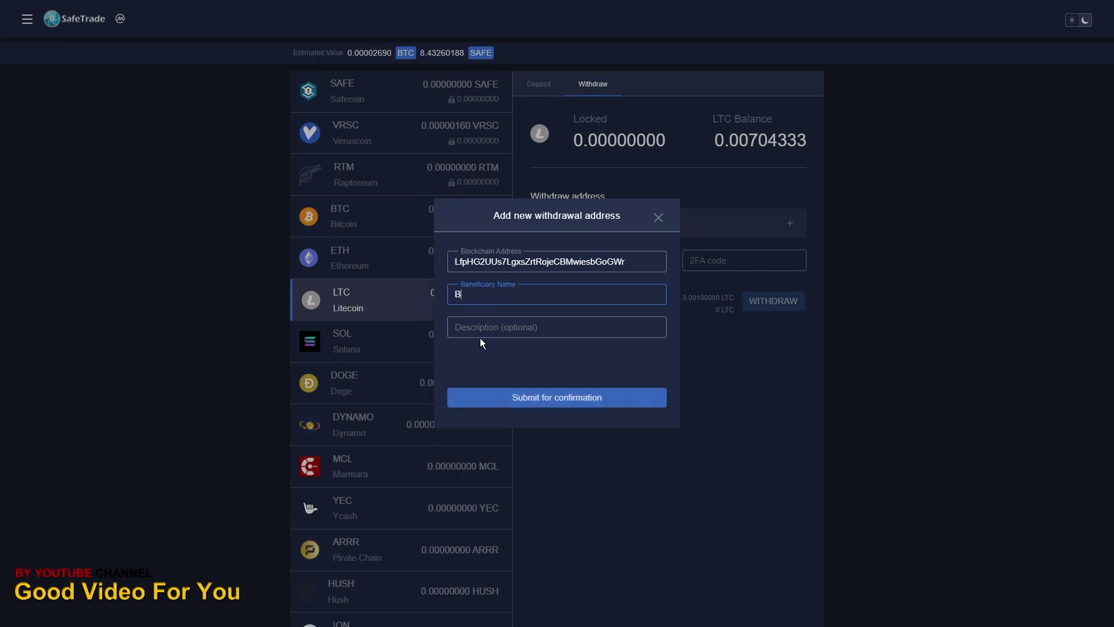
text(ananc)
click(651, 265)
click(528, 398)
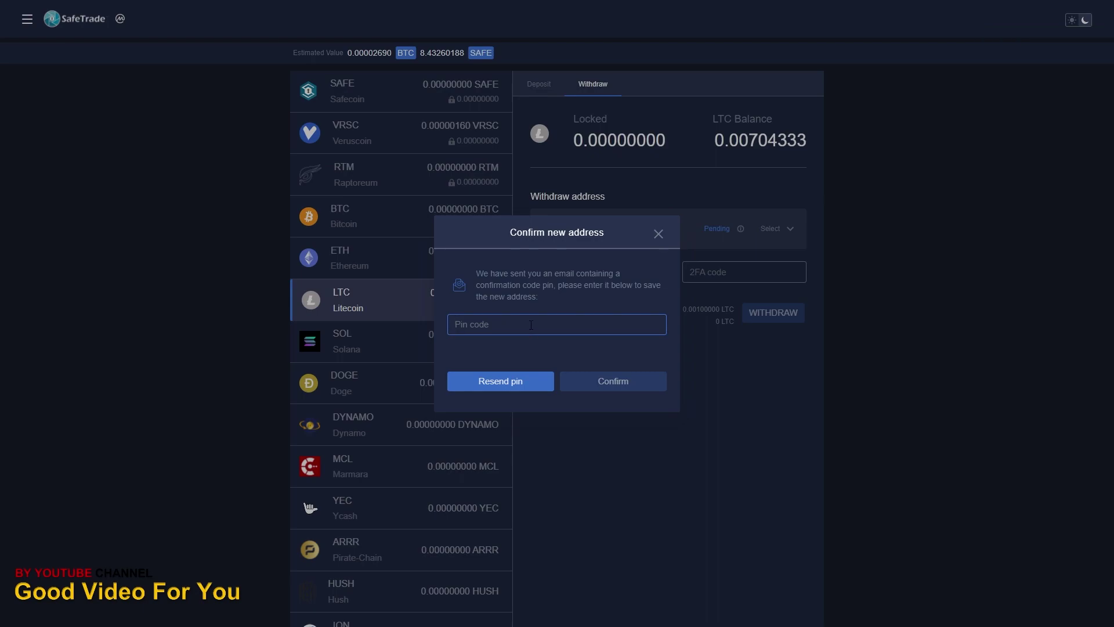
Exit the browser's full-screen mode and open a new tab
drag(477, 273, 629, 278)
click(634, 268)
key(F11)
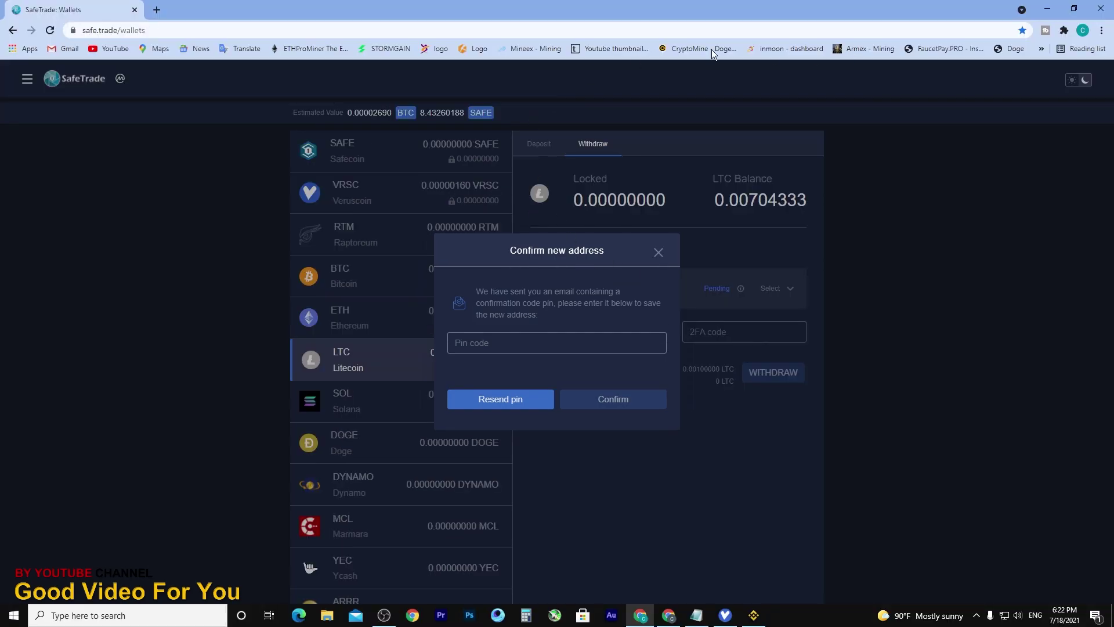
click(157, 10)
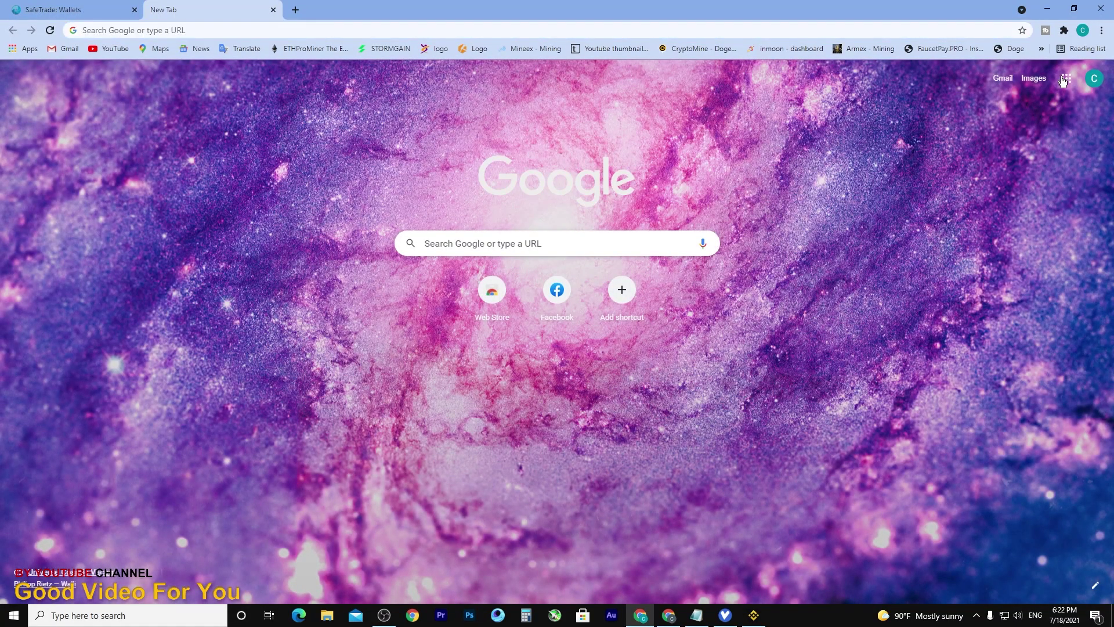
In Gmail's Updates inbox, open SafeTrade's Confirm New Withdrawal Address email
click(1066, 79)
click(1016, 235)
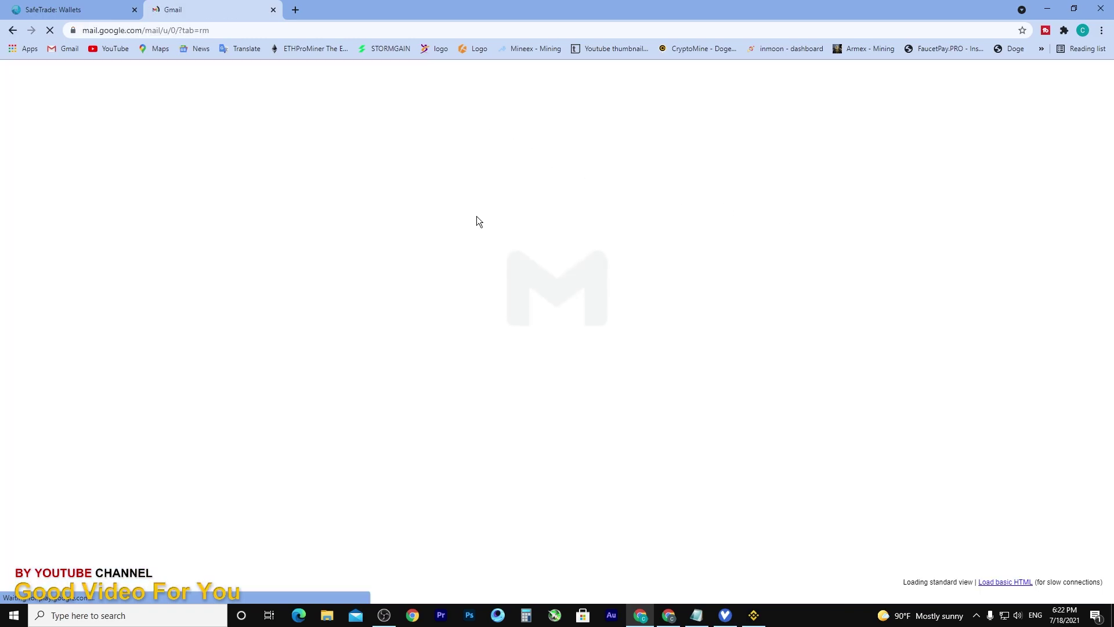
click(612, 141)
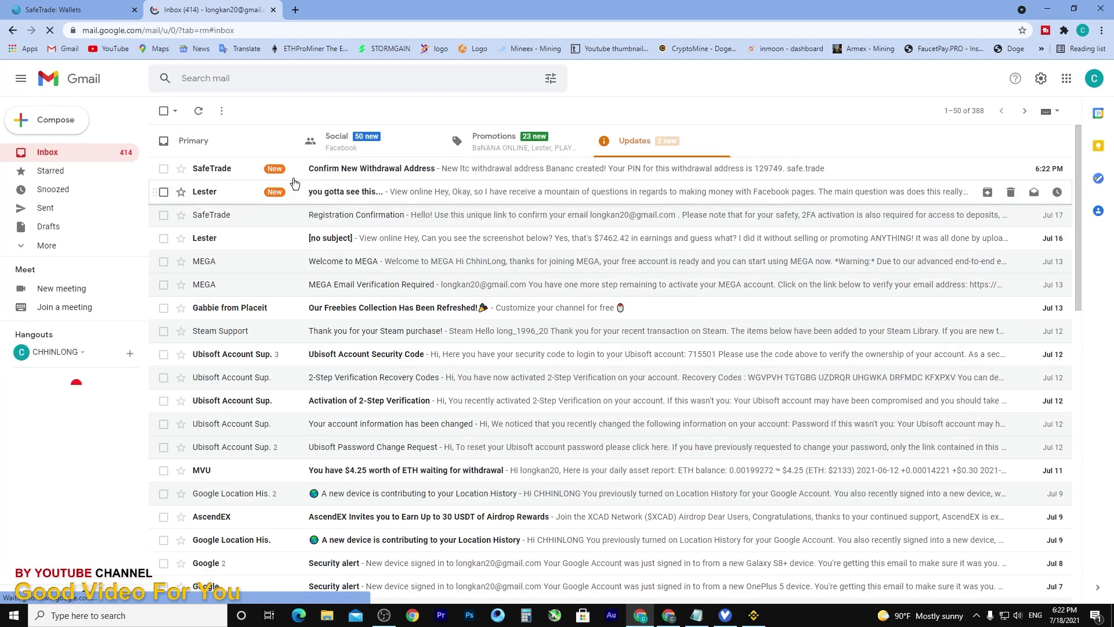
click(406, 169)
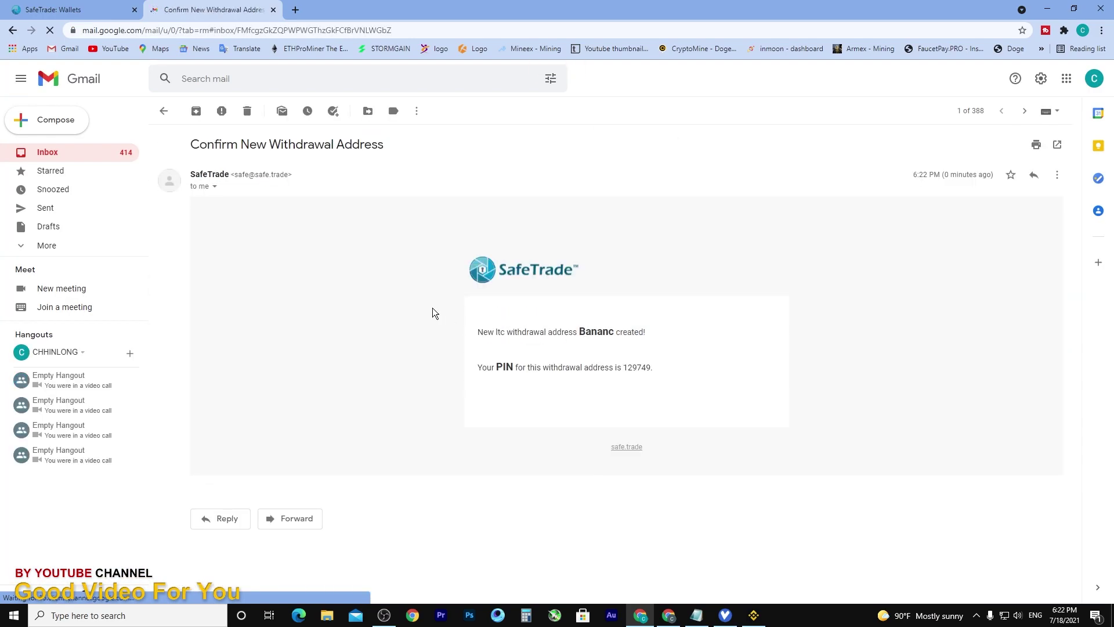
Copy the PIN from the email and return to the SafeTrade tab
double_click(625, 367)
right_click(647, 367)
click(628, 369)
drag(625, 367, 651, 367)
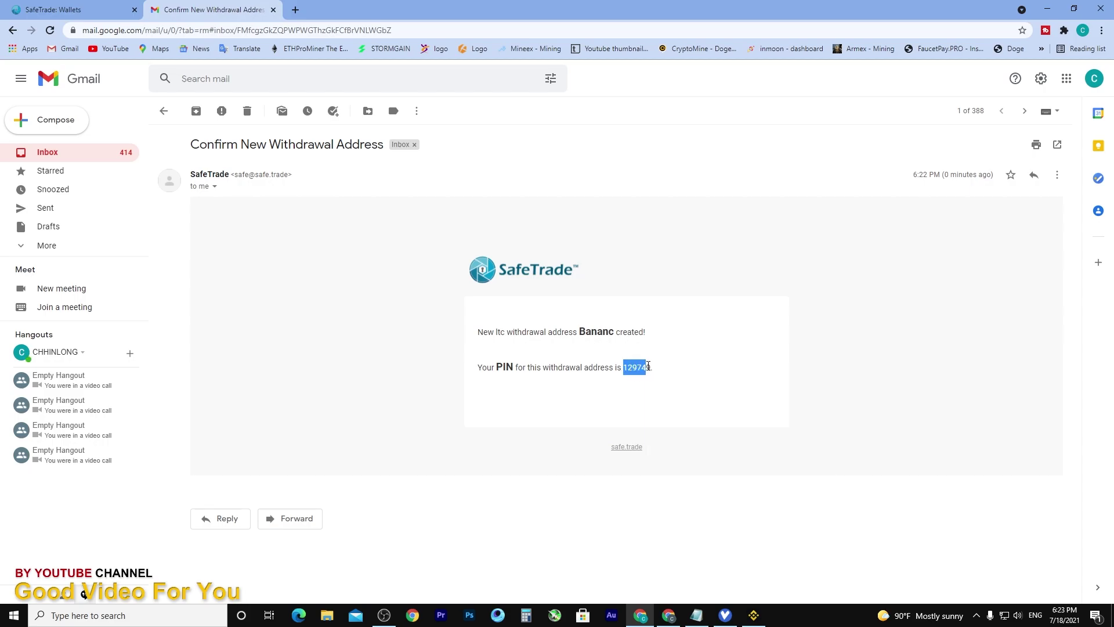
right_click(654, 368)
click(674, 376)
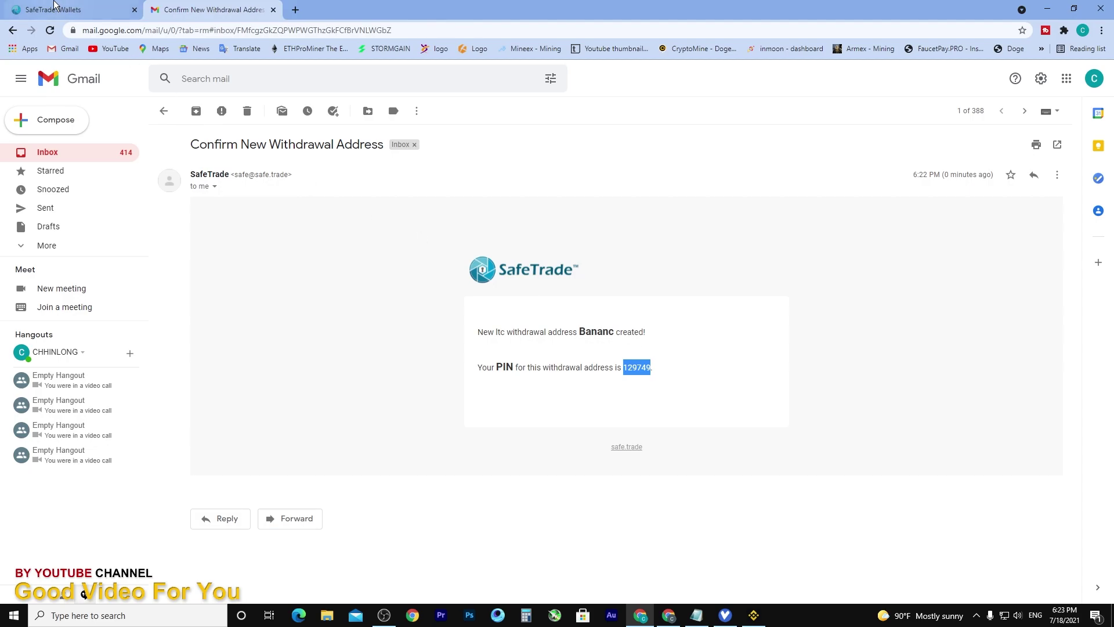
click(51, 8)
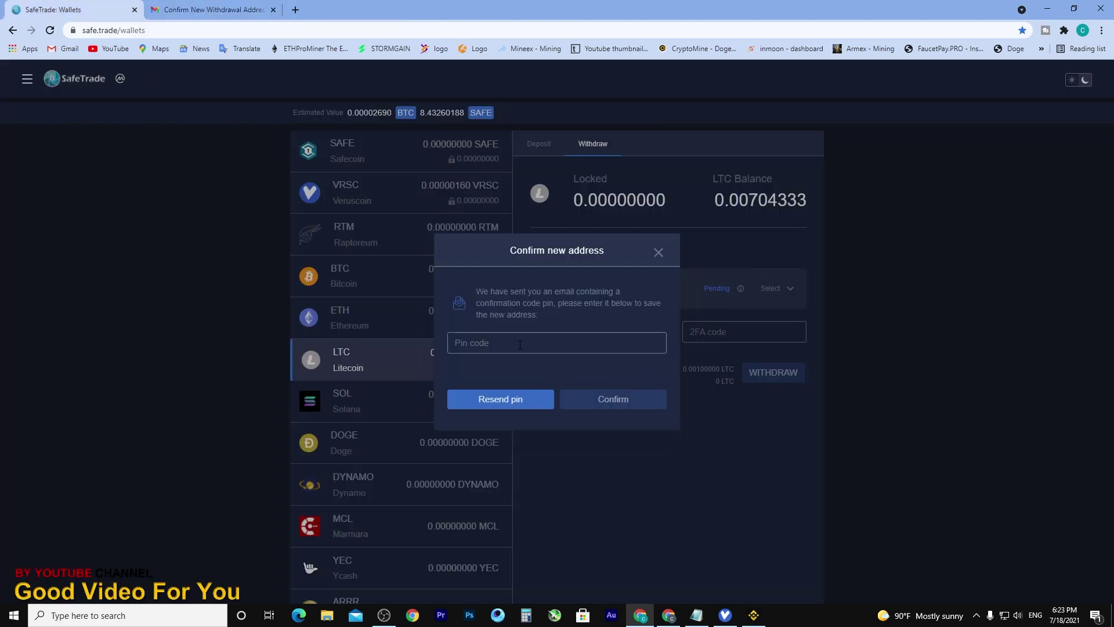
Paste the emailed PIN into the Pin code field and confirm the Bananc address
right_click(520, 344)
click(552, 437)
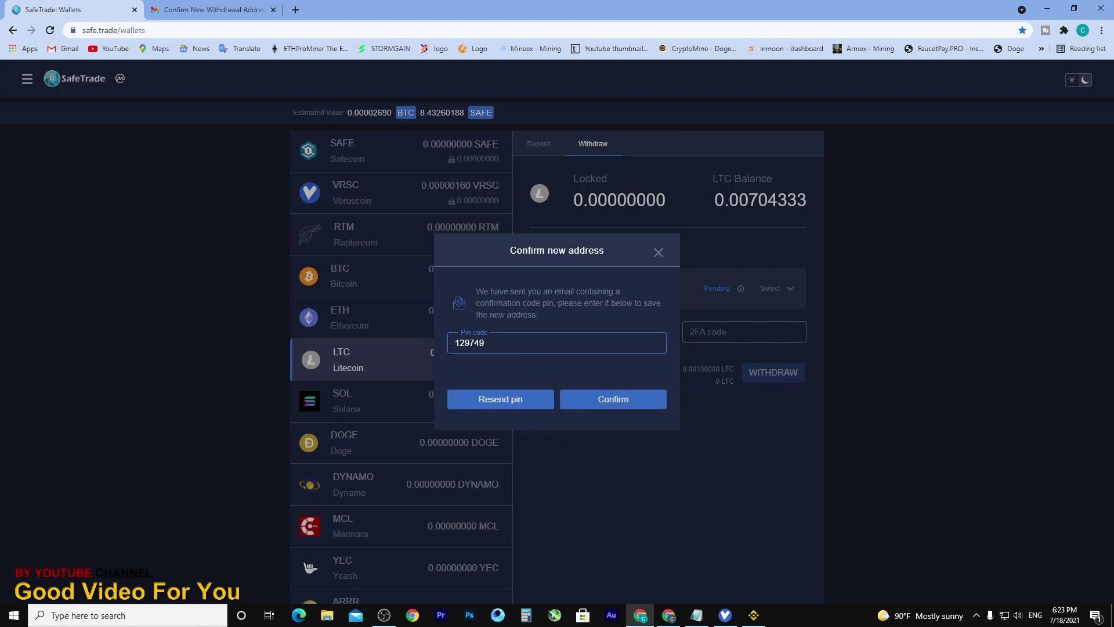
click(601, 402)
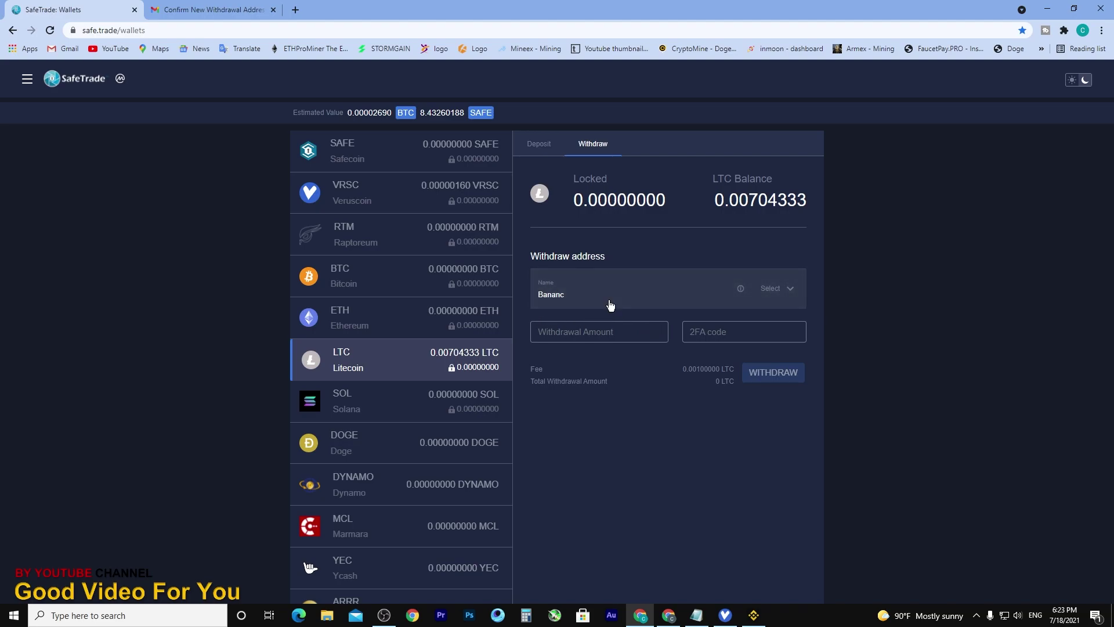
click(588, 298)
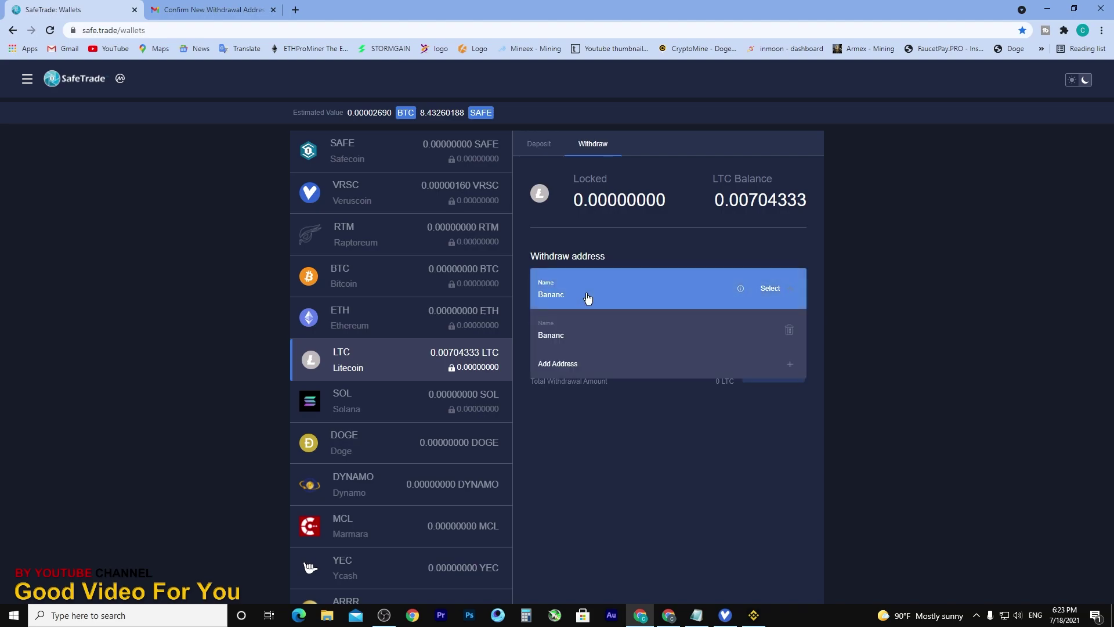
Choose Bananc as the destination and set the withdrawal amount to 0.00704333 LTC
click(573, 332)
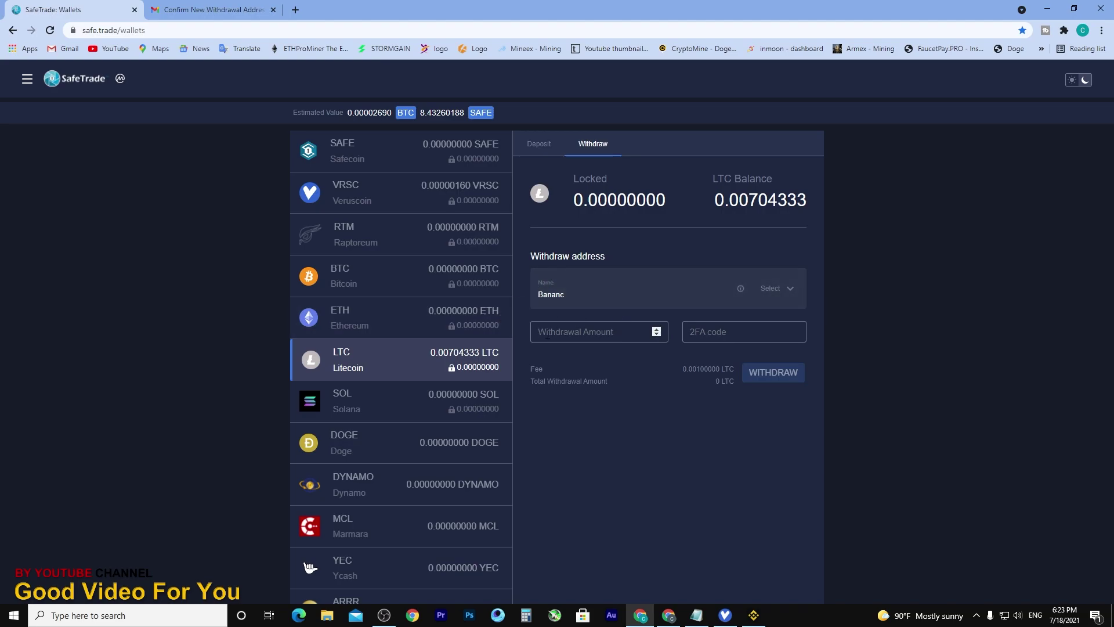
click(644, 335)
text(3)
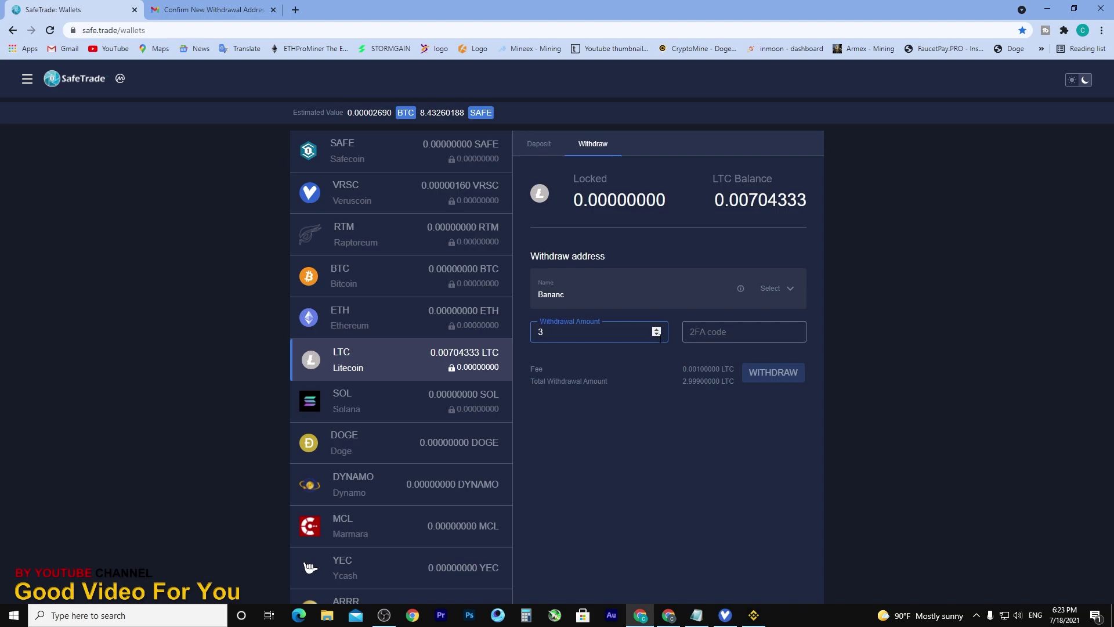
drag(607, 336, 524, 342)
key(BackSpace)
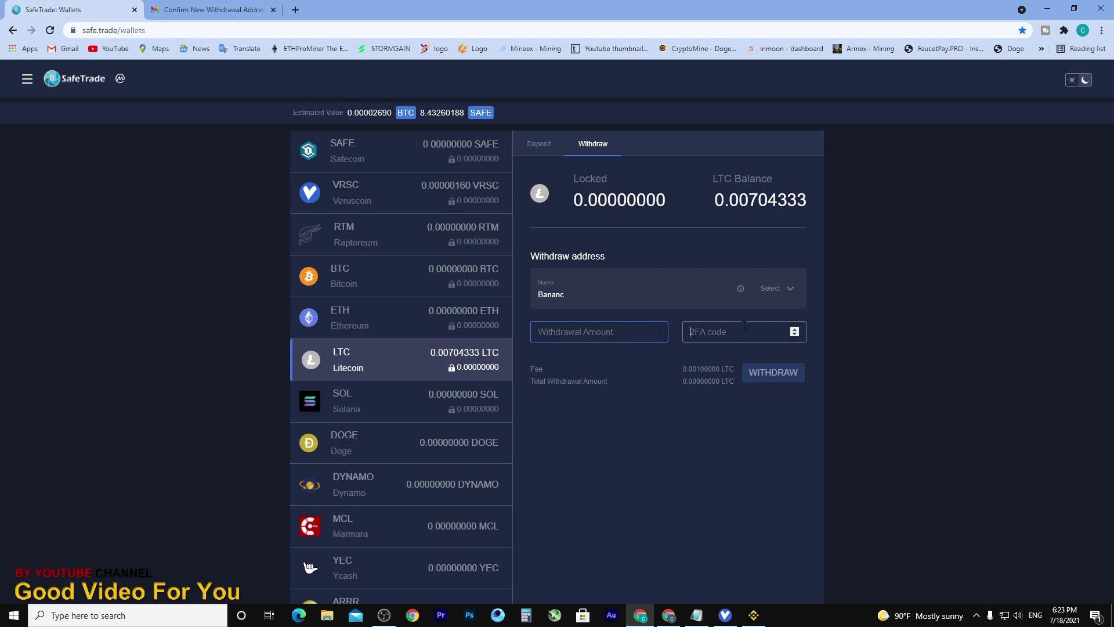
click(657, 329)
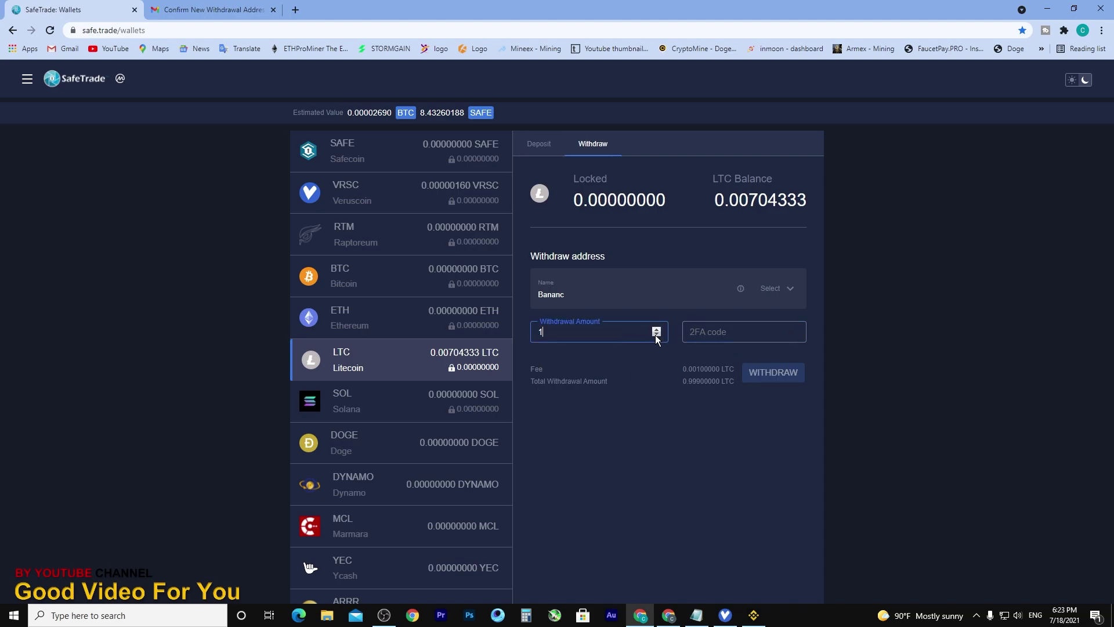
click(656, 329)
click(657, 329)
click(657, 329)
key(BackSpace)
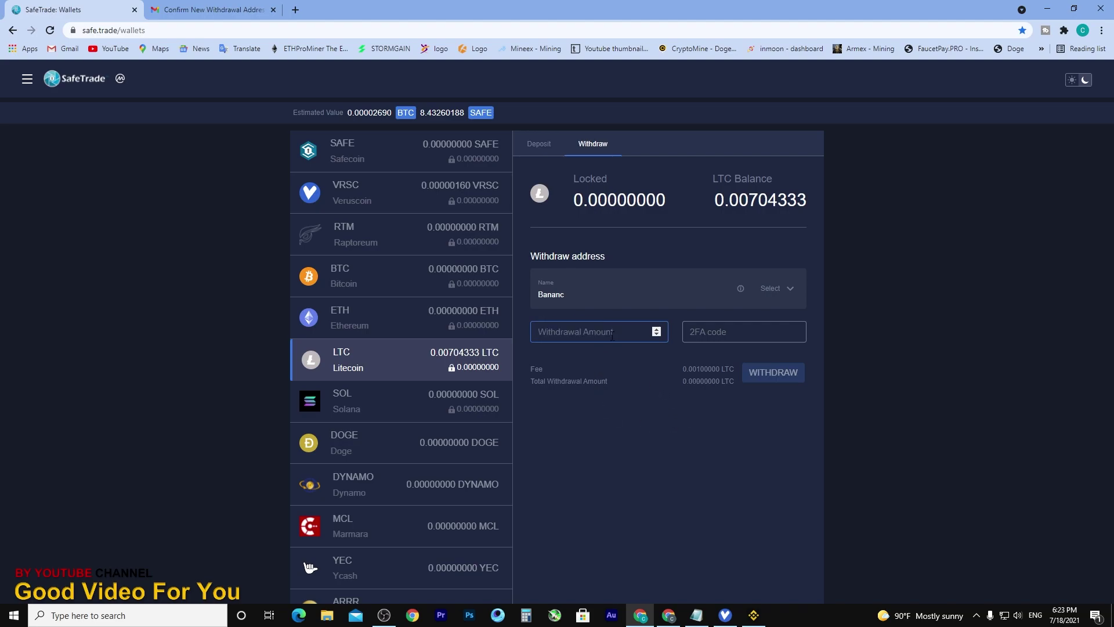
text(0.00704333)
Enter the current two-factor authentication code from the authenticator
click(710, 333)
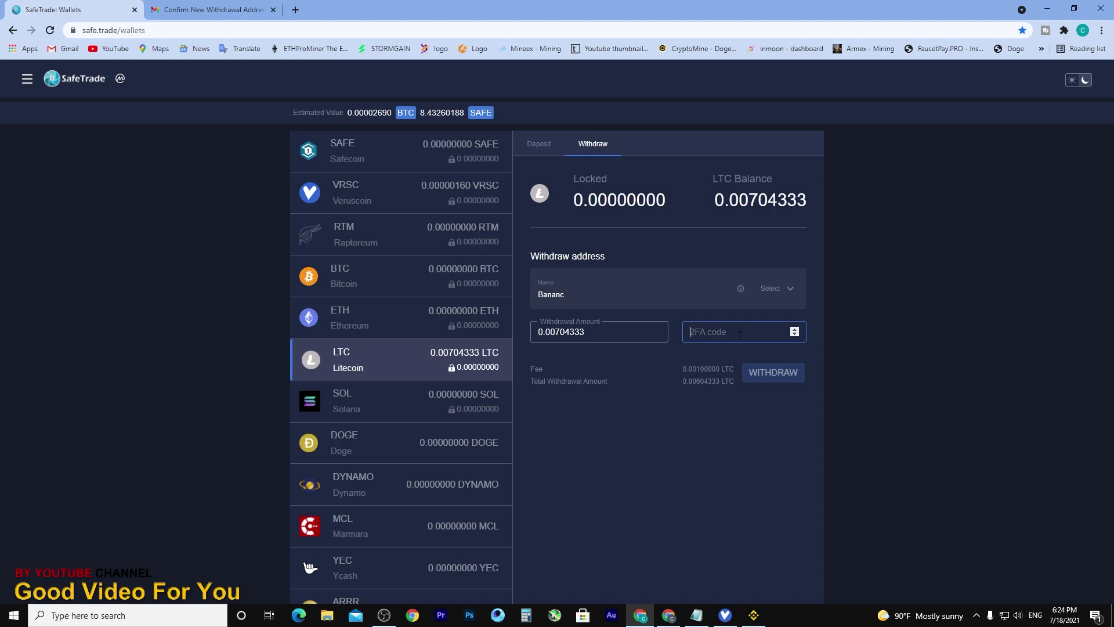
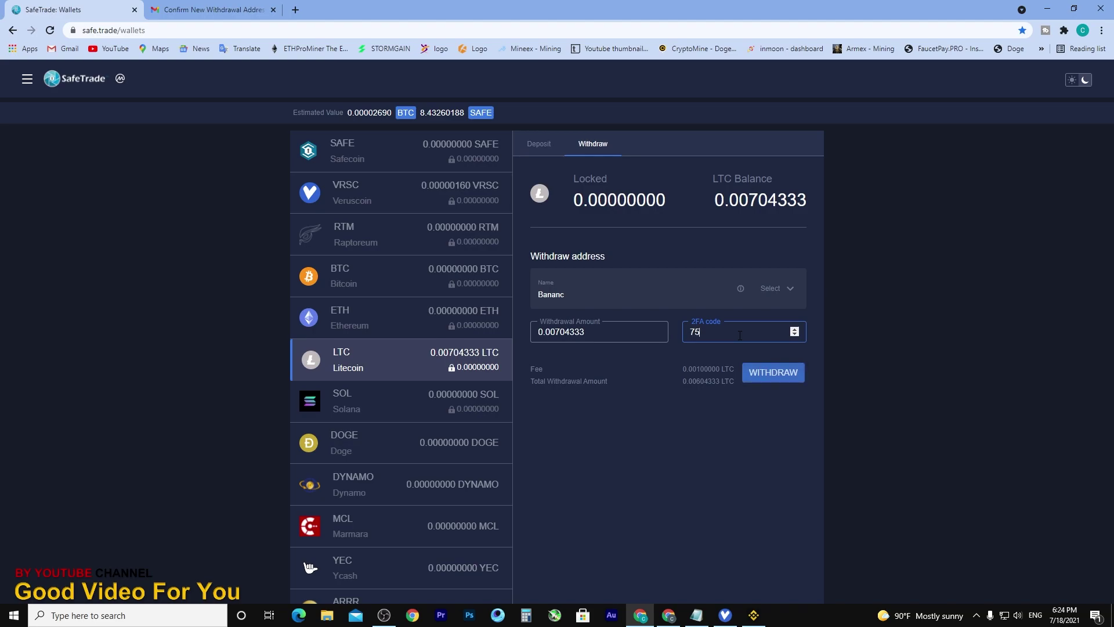
key(BackSpace)
key(BackSpace)
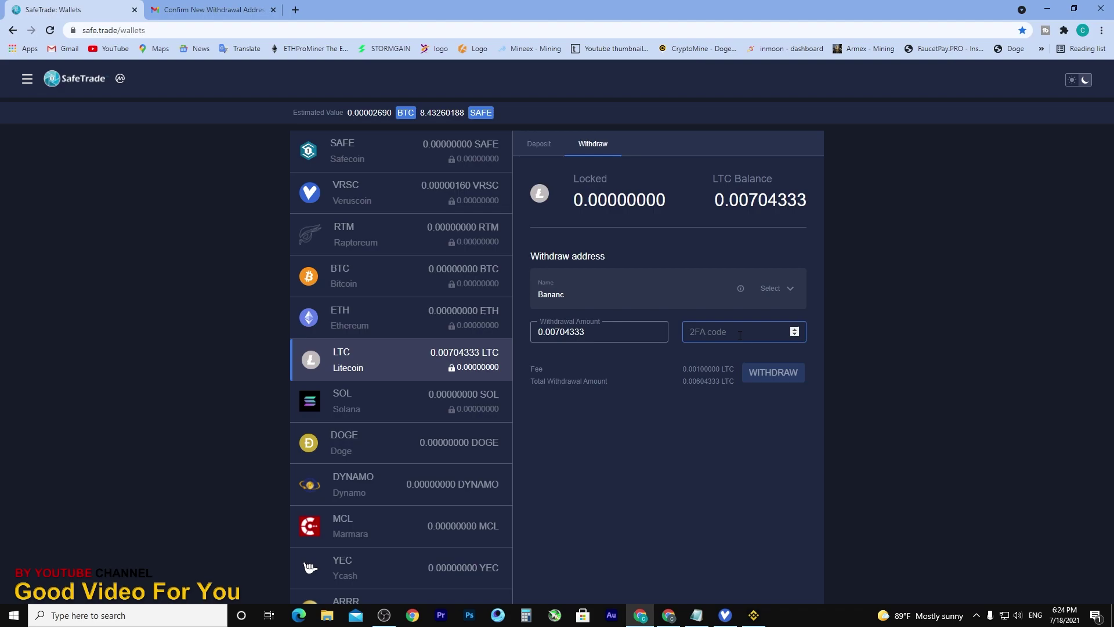
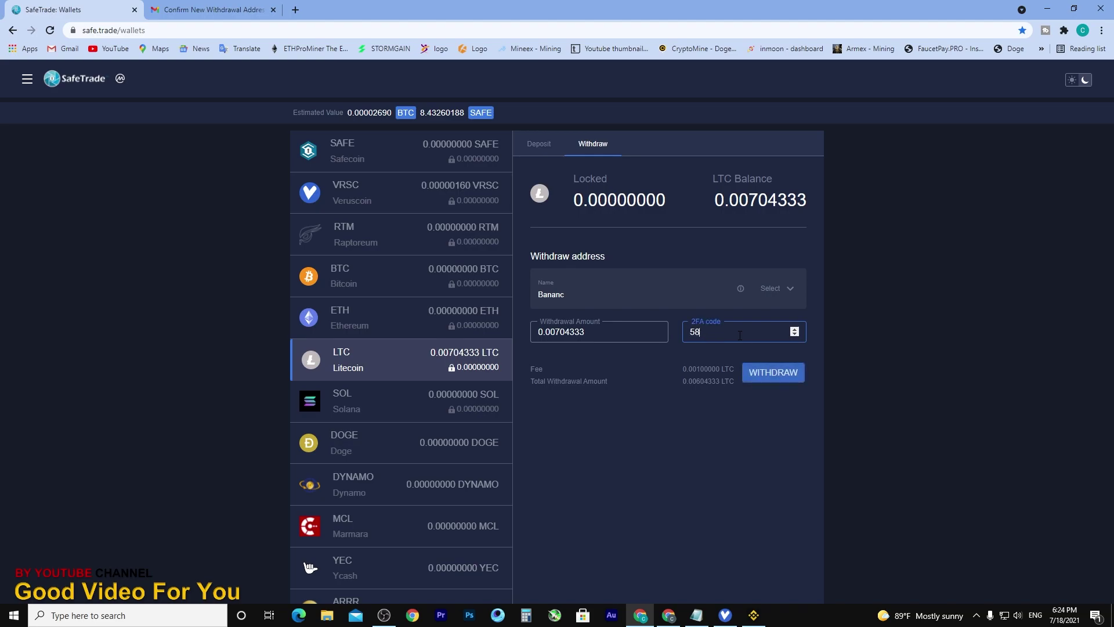
Submit and confirm the 0.00704333 LTC withdrawal, then close the success message
click(774, 376)
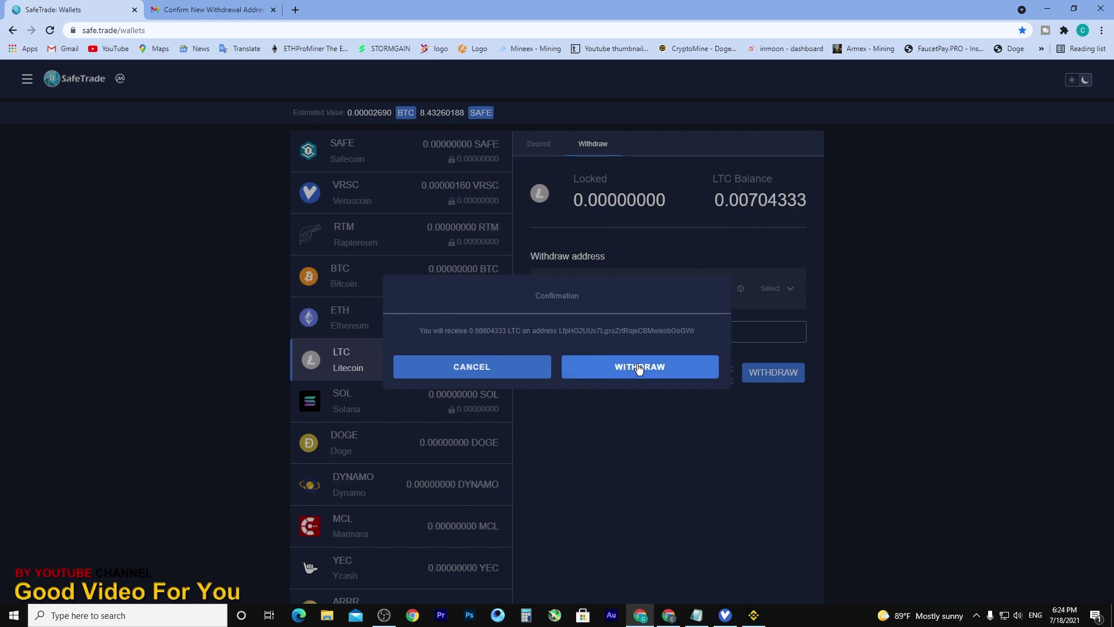
click(638, 365)
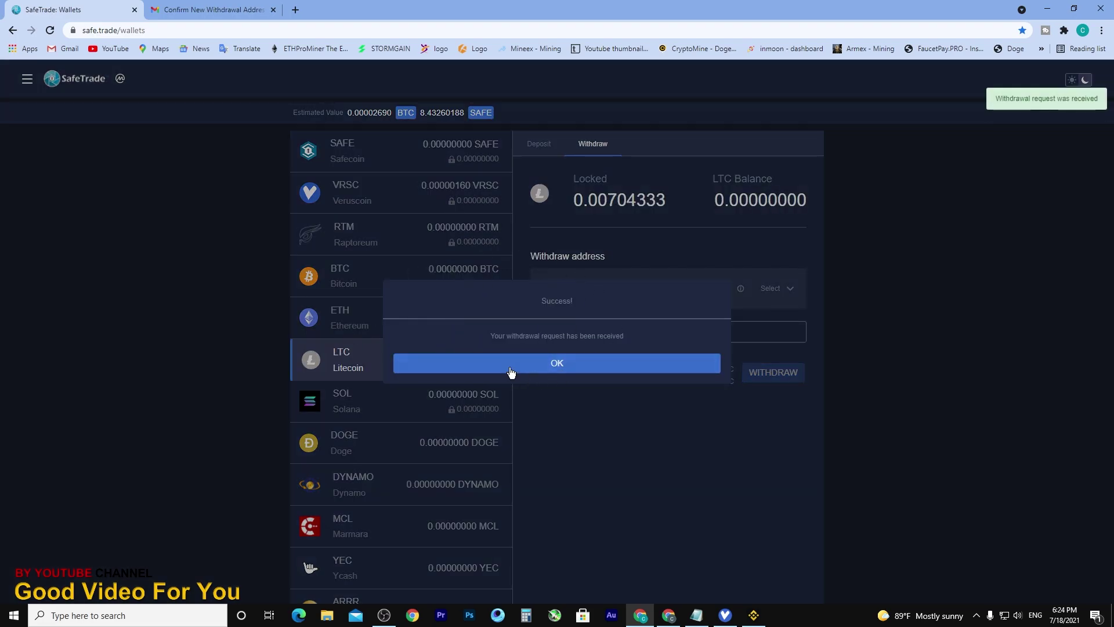
click(642, 367)
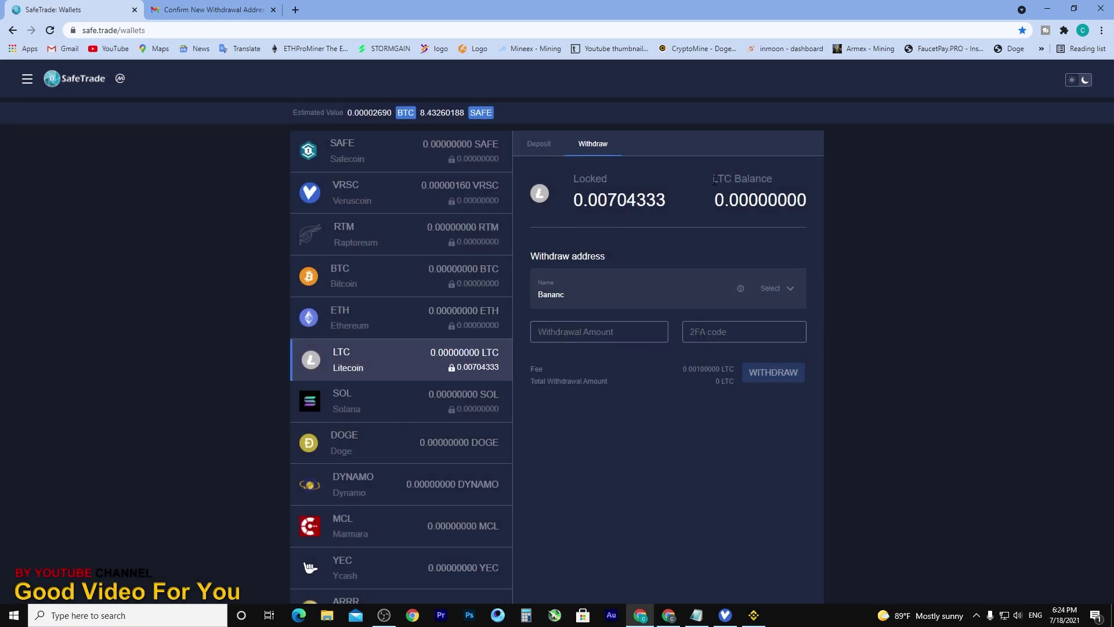
Check that the LTC balance is now zero and 0.00704333 LTC is locked
drag(713, 179, 781, 176)
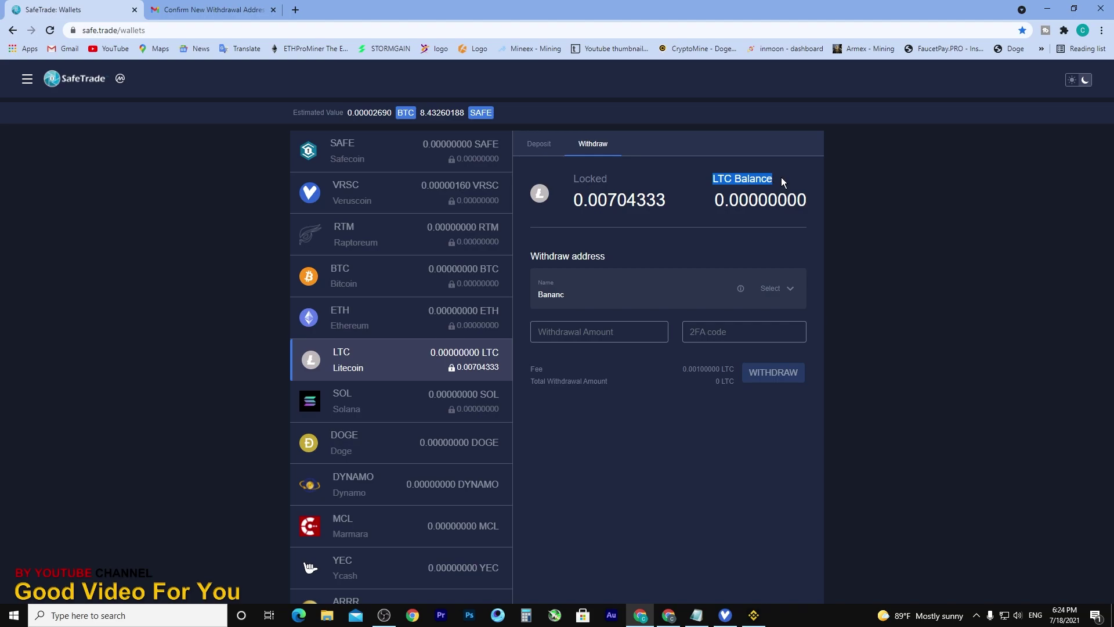
click(662, 184)
click(632, 183)
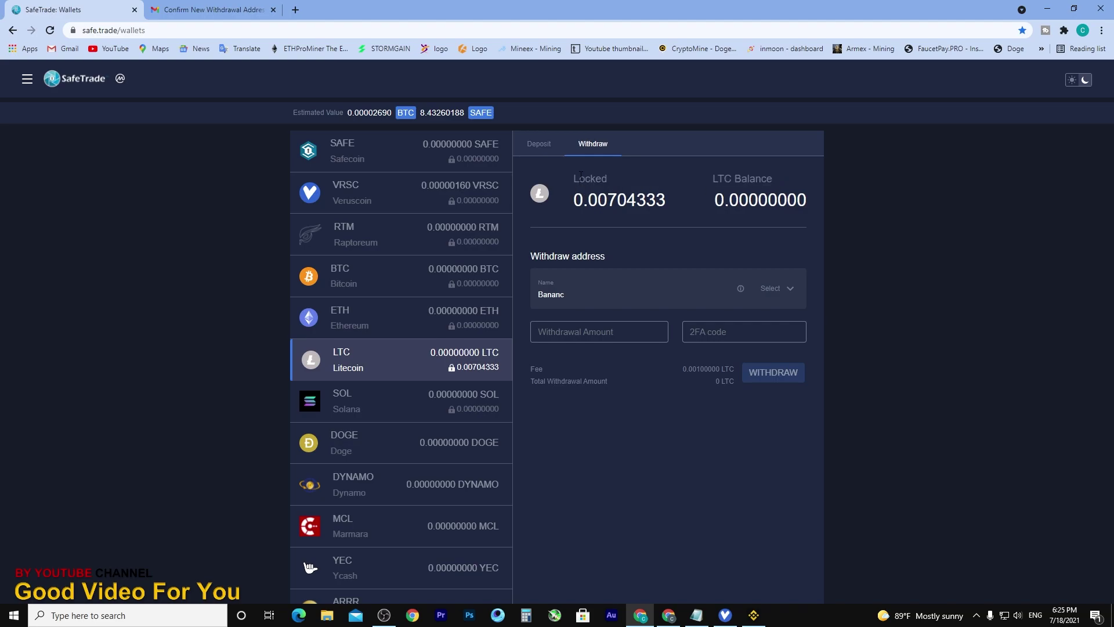
drag(572, 177, 632, 180)
click(631, 180)
Switch to Binance and filter the spot wallet's coin list for LTC to check its balance
click(753, 615)
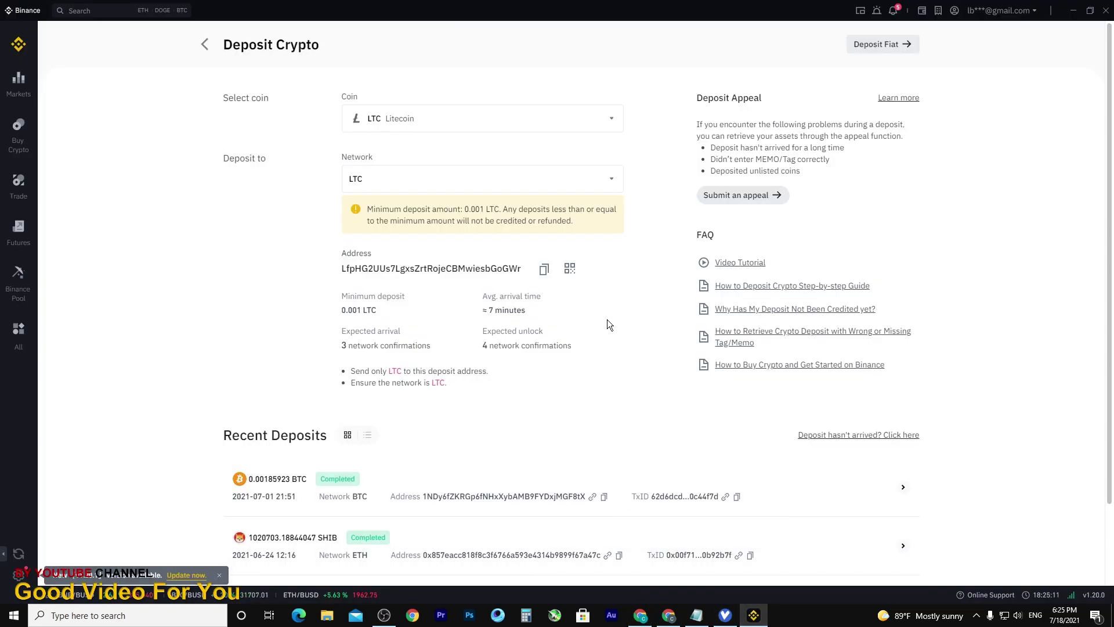
click(205, 44)
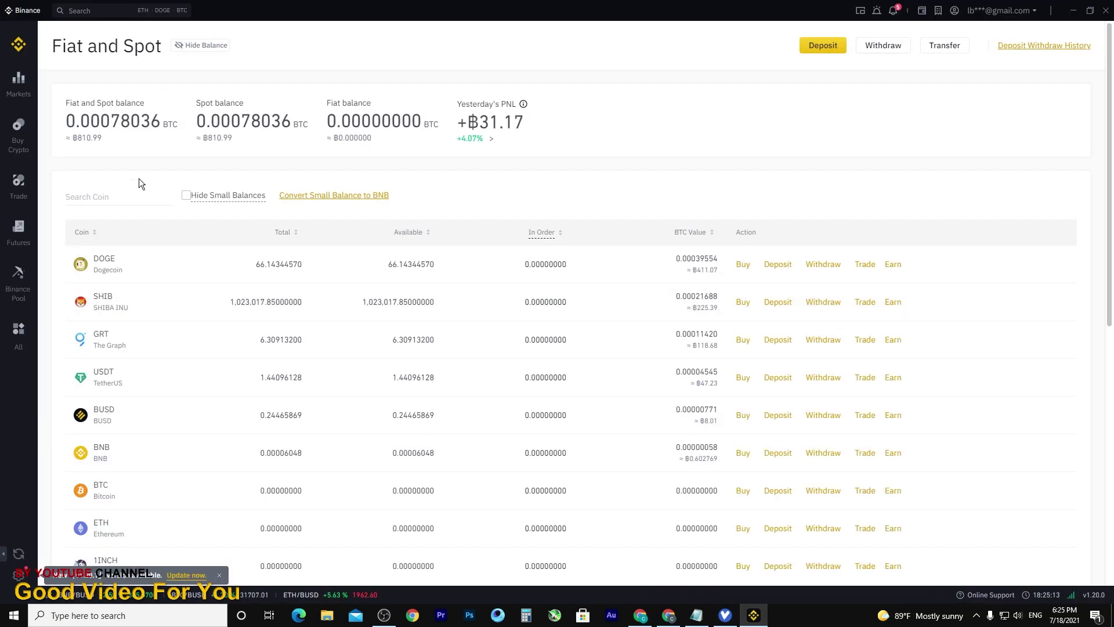
scroll(146, 389, down, 9)
scroll(300, 182, up, 4)
scroll(300, 182, up, 4)
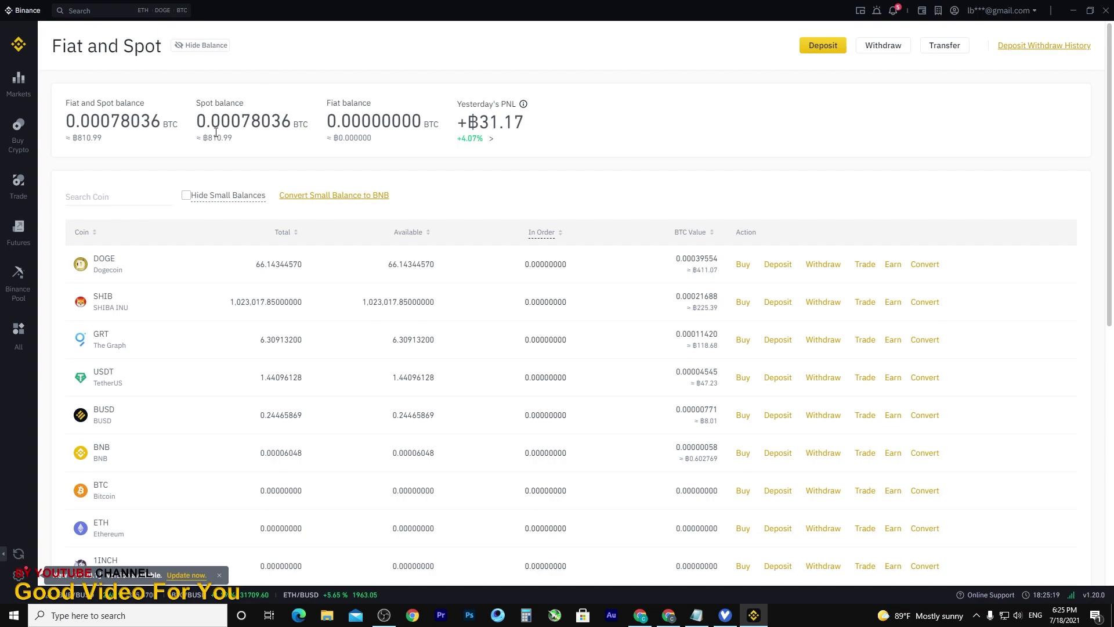
click(108, 196)
text(L)
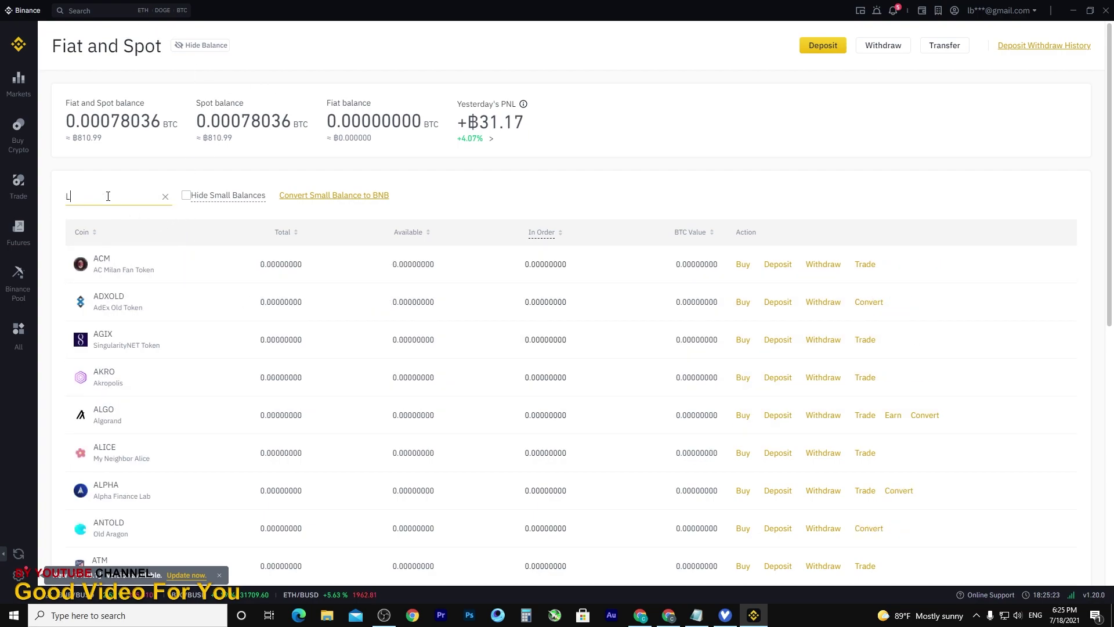
text(TC)
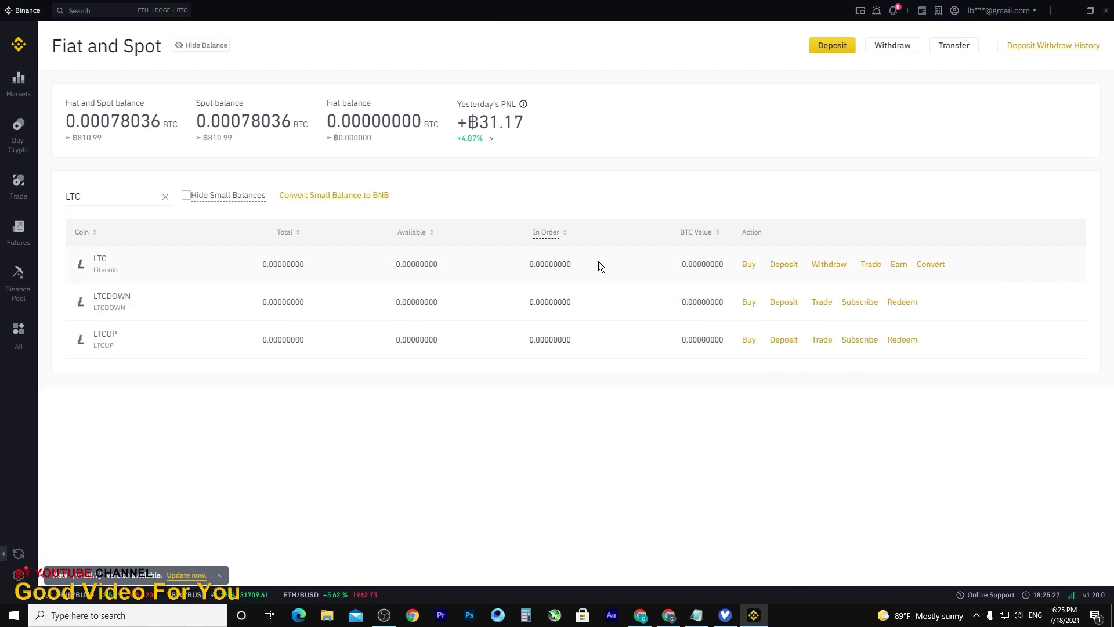
click(541, 265)
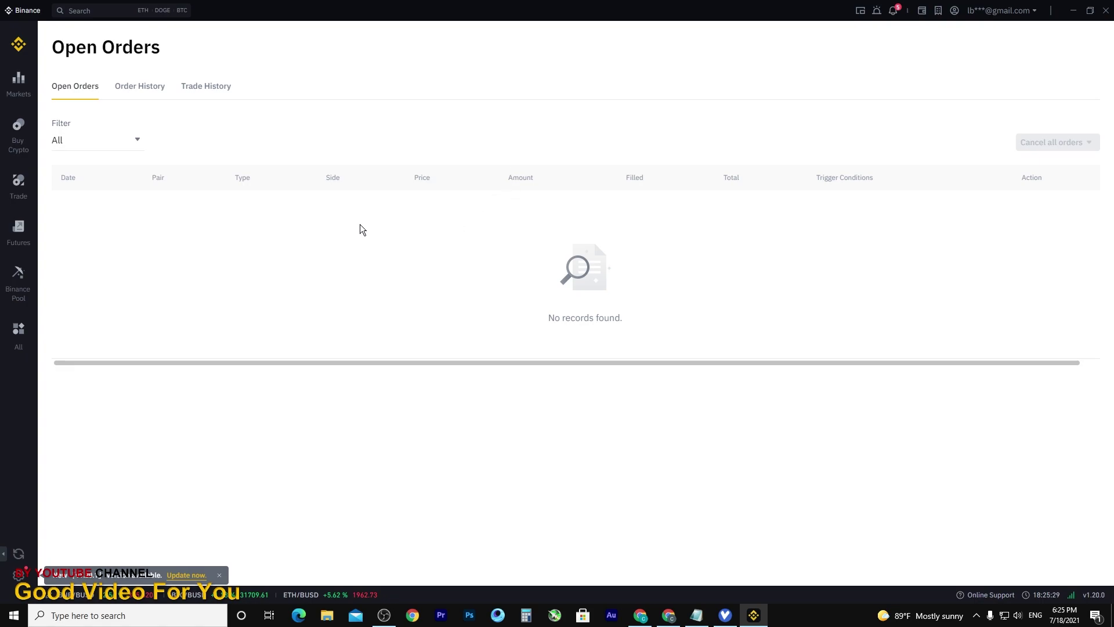
Reopen Fiat and Spot via All > Wallet and start a new crypto deposit
click(60, 13)
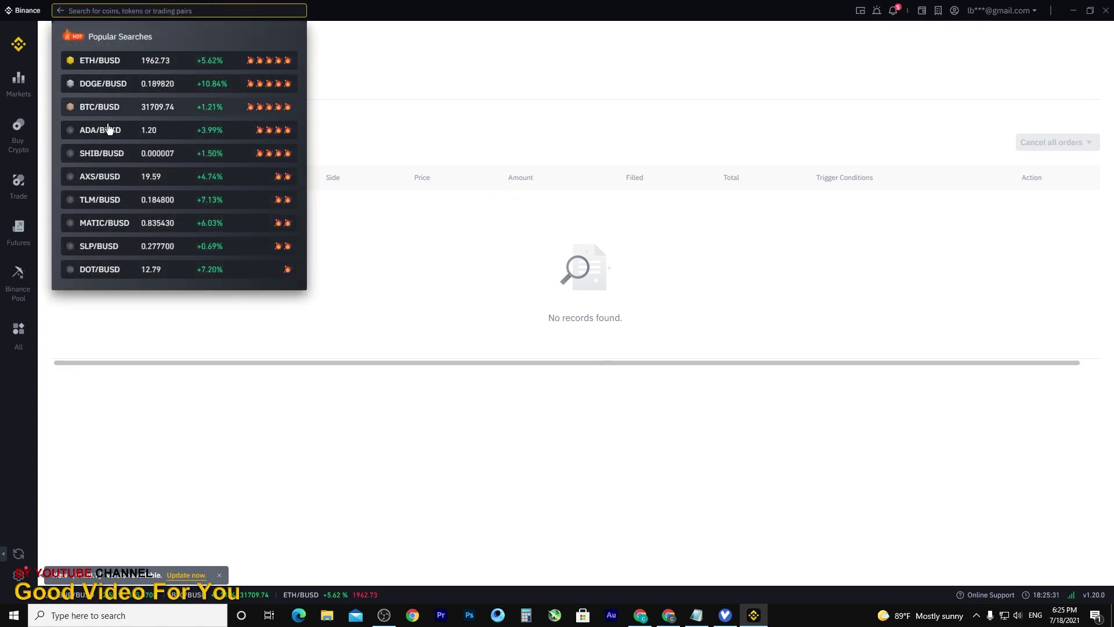
click(19, 332)
click(70, 265)
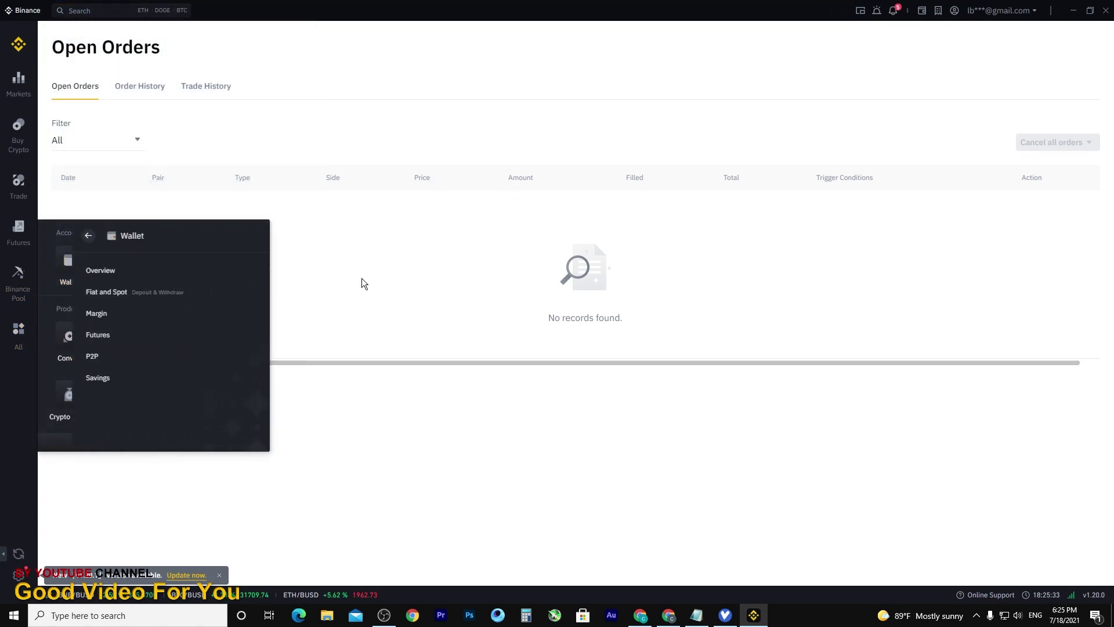
click(90, 293)
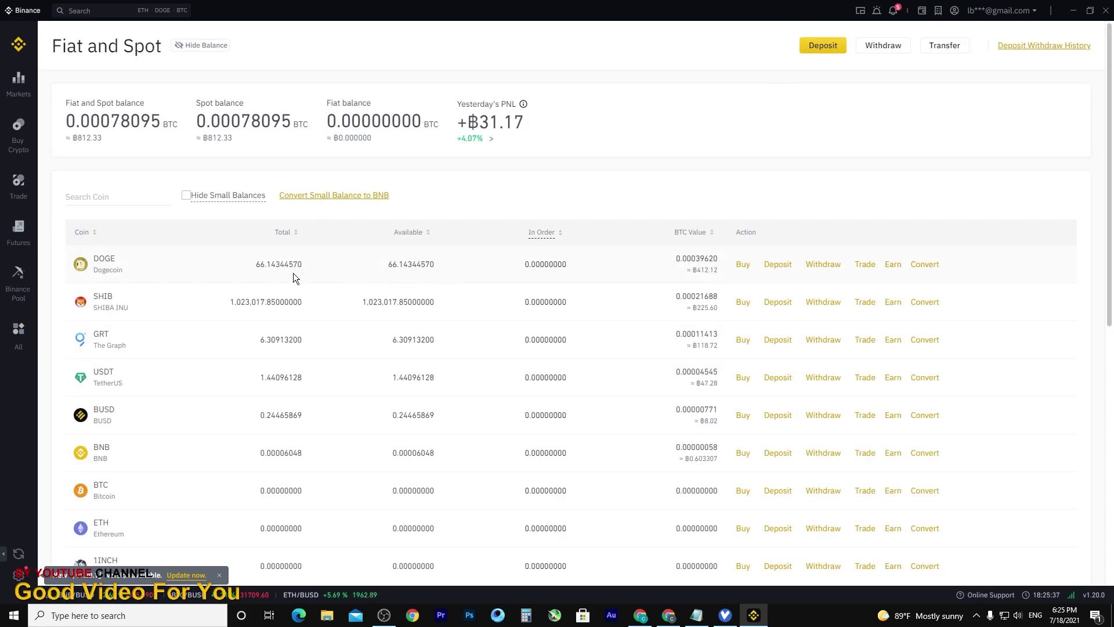
click(823, 45)
Choose LTC Litecoin on the LTC network to deposit and acknowledge the minimum deposit warning
click(450, 128)
click(526, 213)
text(L)
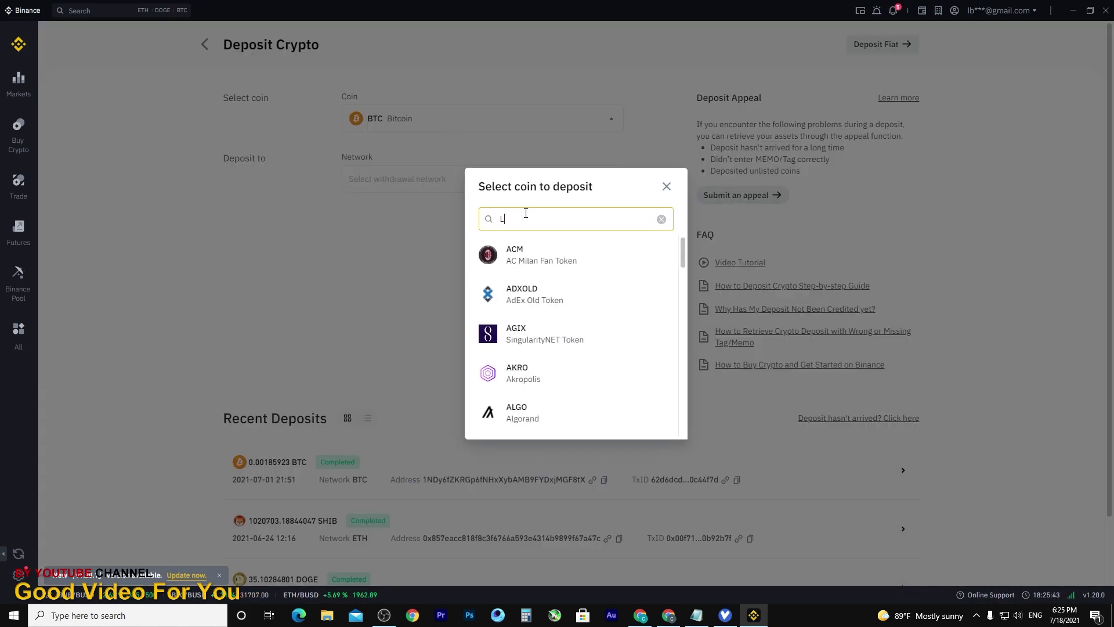
text(TC)
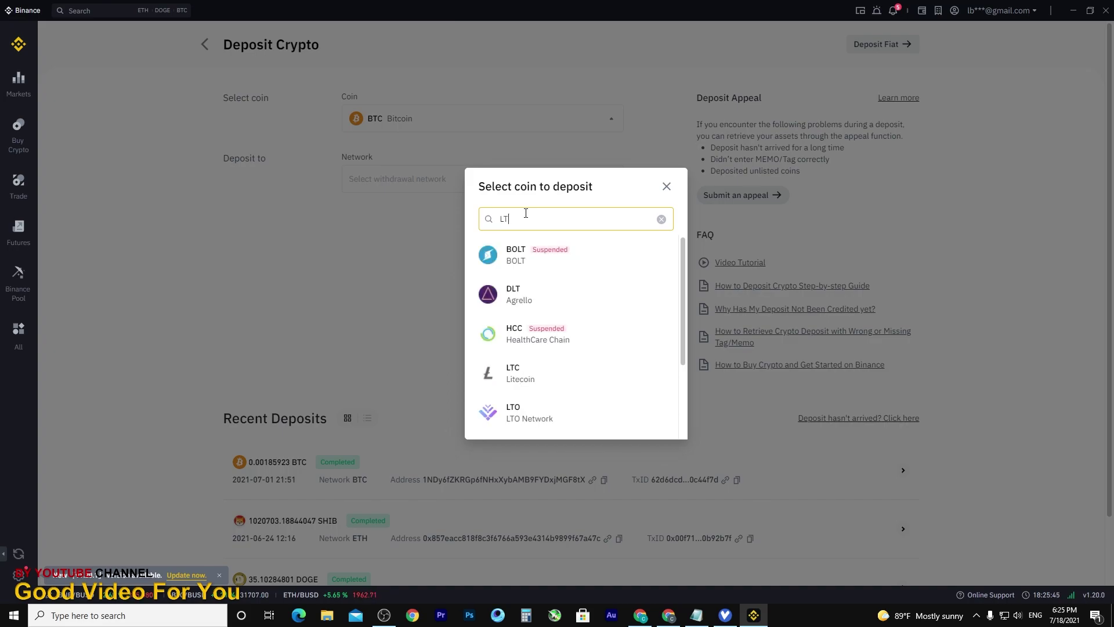
click(508, 257)
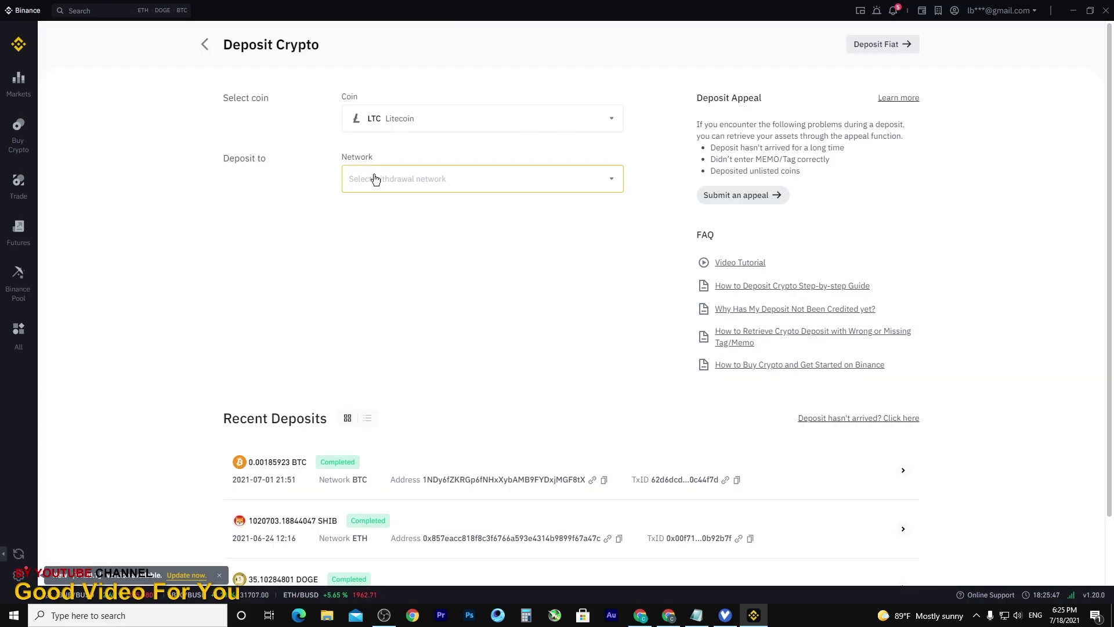
click(473, 184)
click(442, 374)
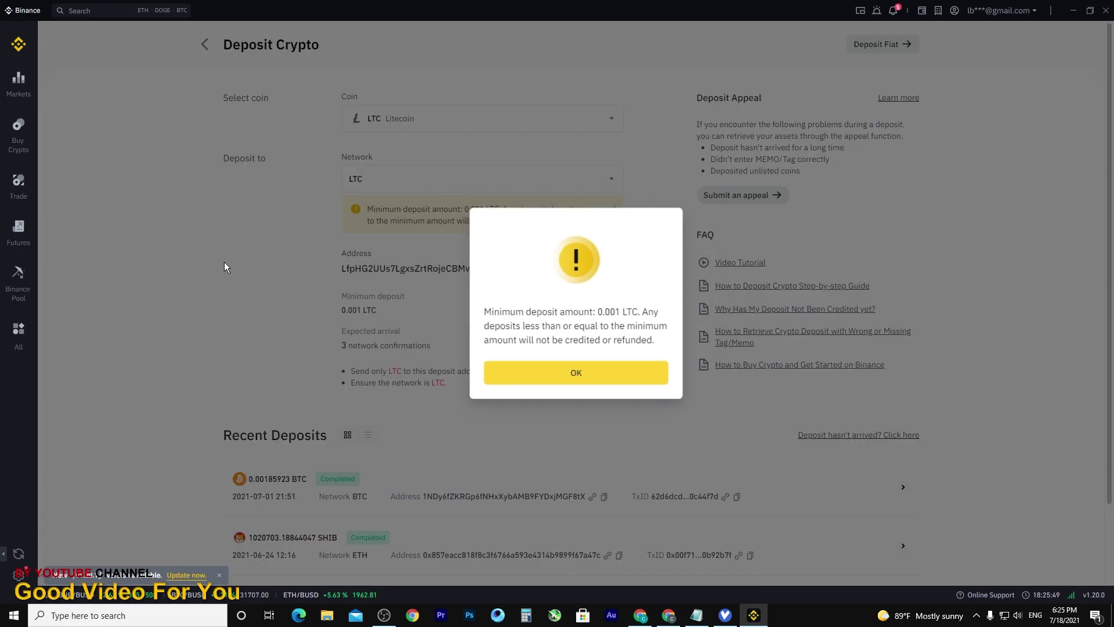
click(532, 374)
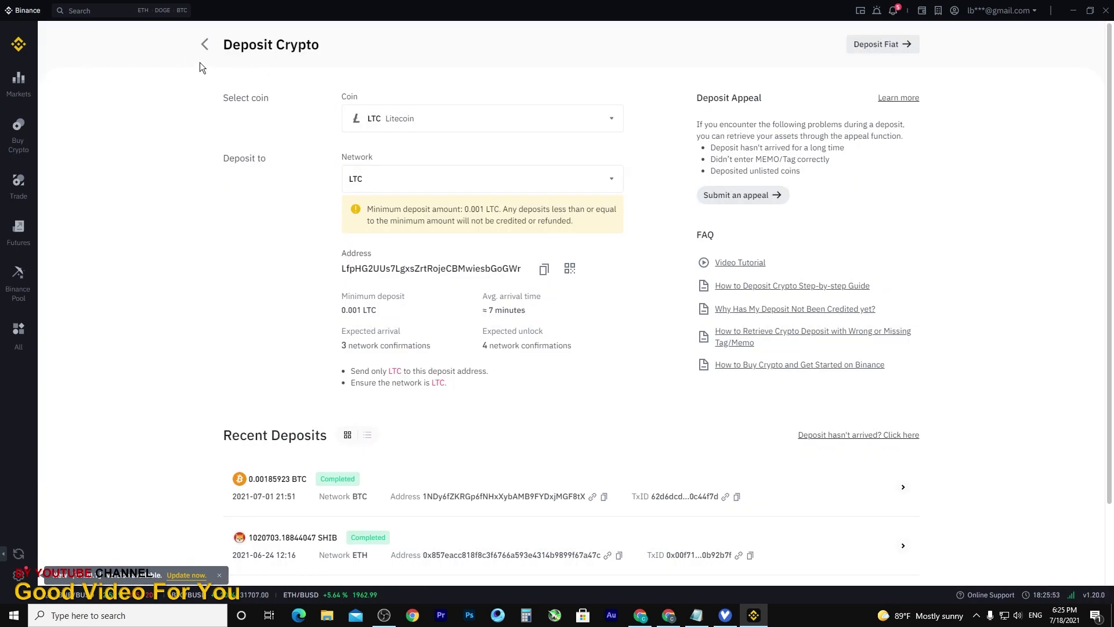
Return to the Binance wallet balances and scroll through the list
click(204, 45)
scroll(155, 280, down, 3)
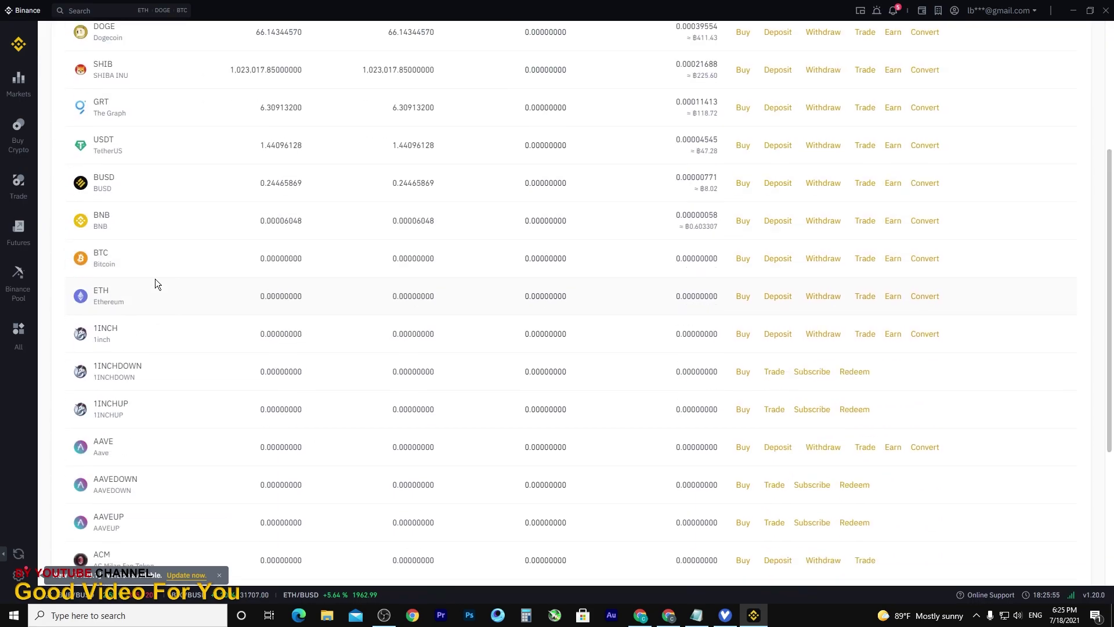
scroll(158, 274, down, 4)
scroll(187, 270, up, 7)
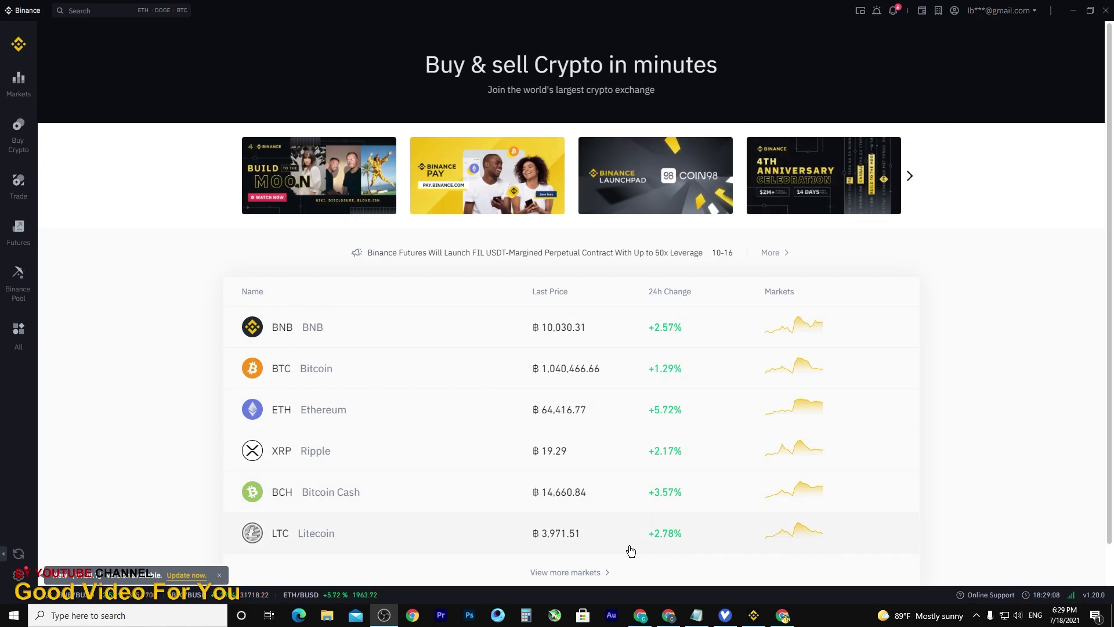
Switch to SafeTrade, reload the withdrawal history, and open the account profile page
mouse_move(667, 617)
click(606, 558)
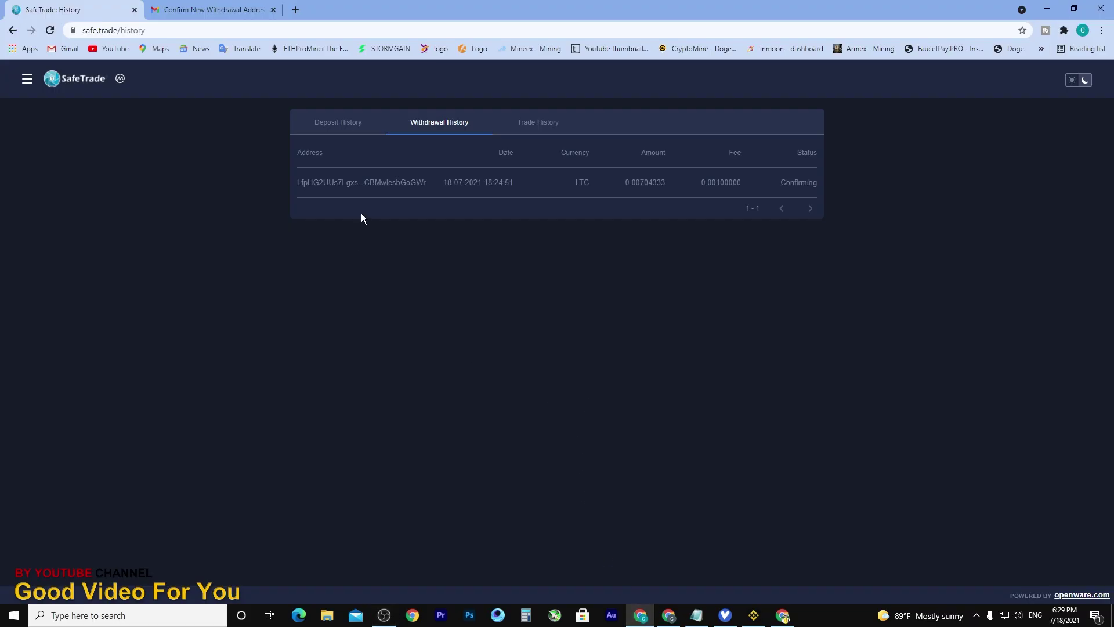
click(50, 30)
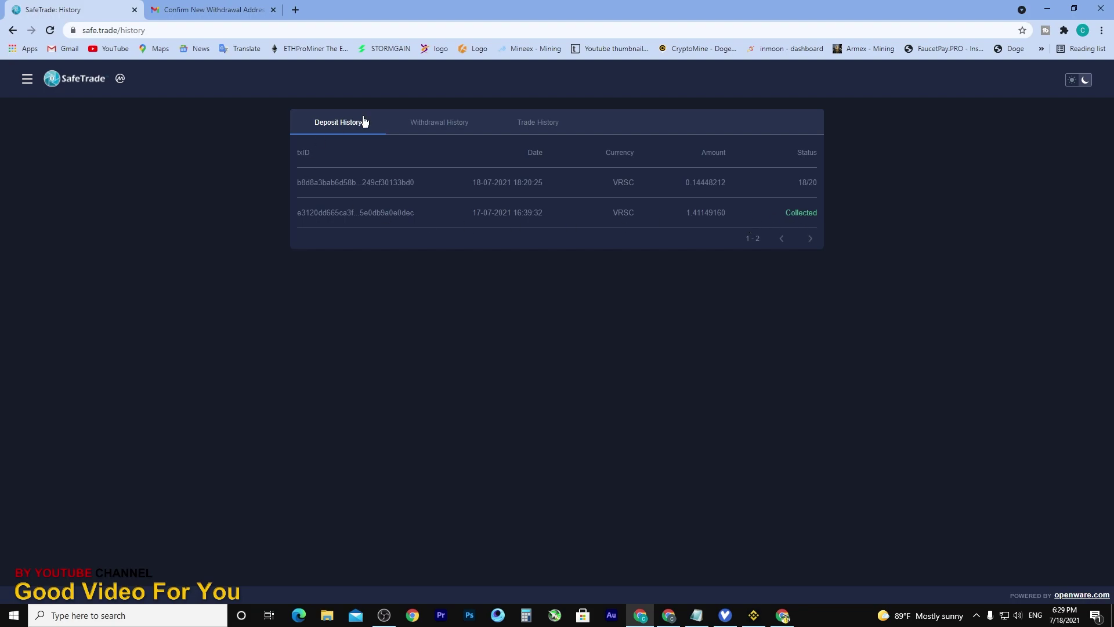
click(27, 77)
click(55, 117)
Open the transaction history page and highlight the latest VRSC deposit amount
click(30, 83)
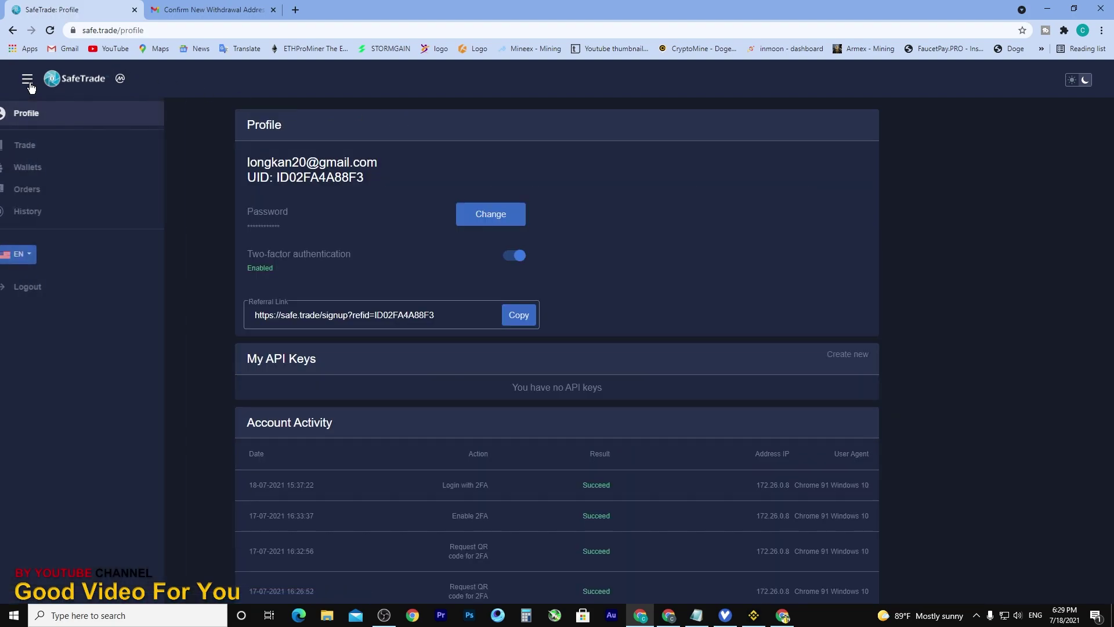
click(34, 213)
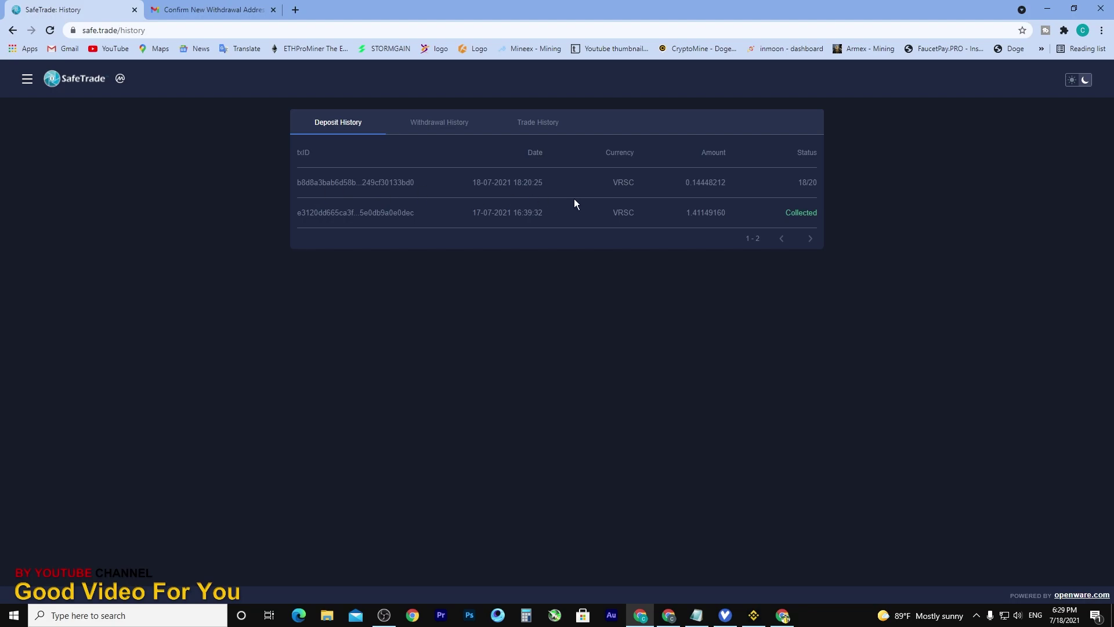
drag(693, 183, 743, 182)
click(744, 183)
Confirm the withdrawal history shows the 0.00704333 LTC withdrawal as Succeed, then return to the profile
click(451, 127)
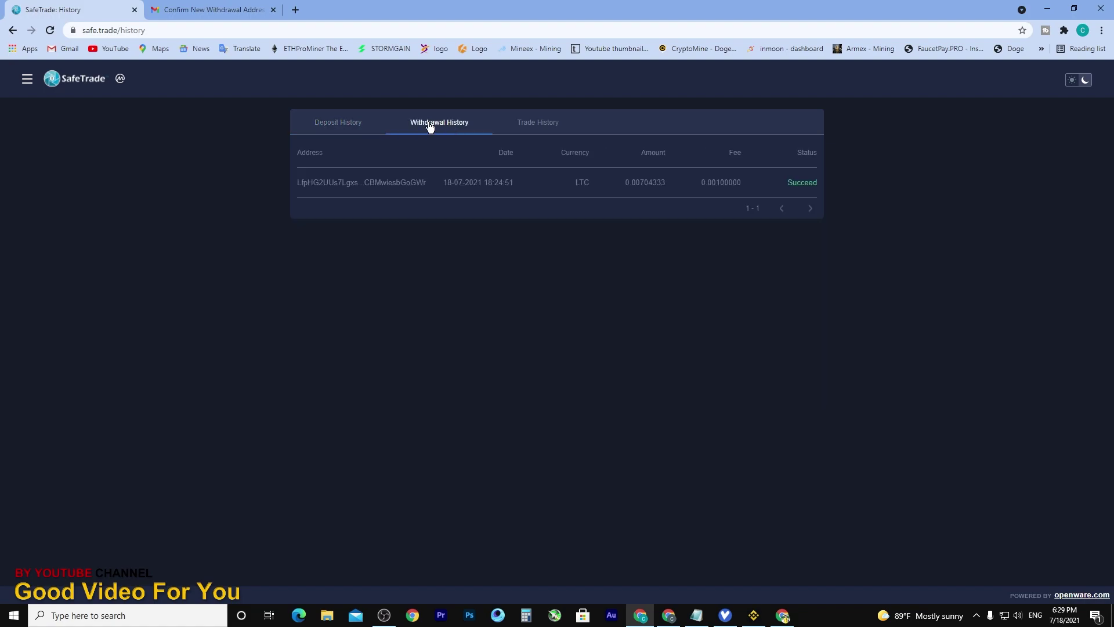
double_click(798, 183)
double_click(644, 183)
click(719, 189)
double_click(644, 183)
click(692, 189)
click(13, 31)
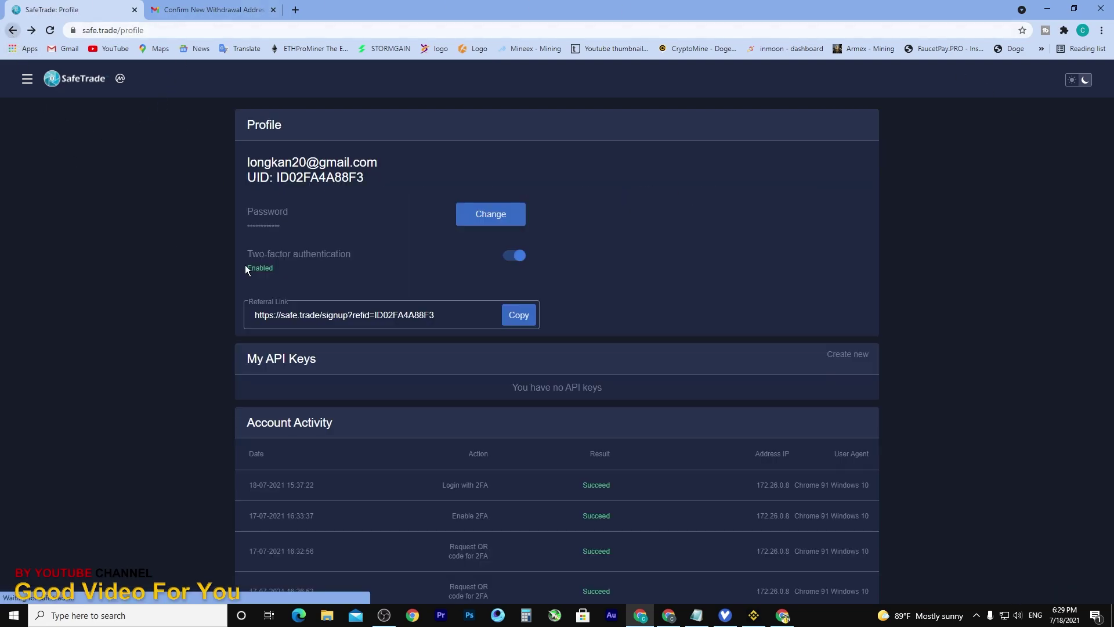
click(27, 81)
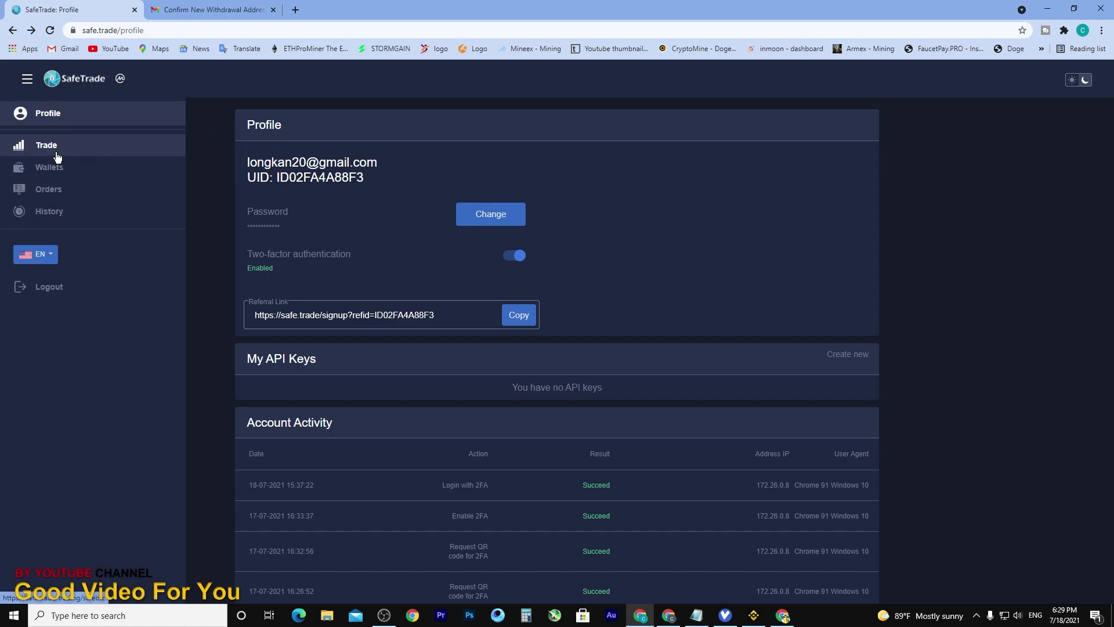
Browse SafeTrade's SAFE/BTC trading, Wallets and Orders pages through the side menu
click(56, 155)
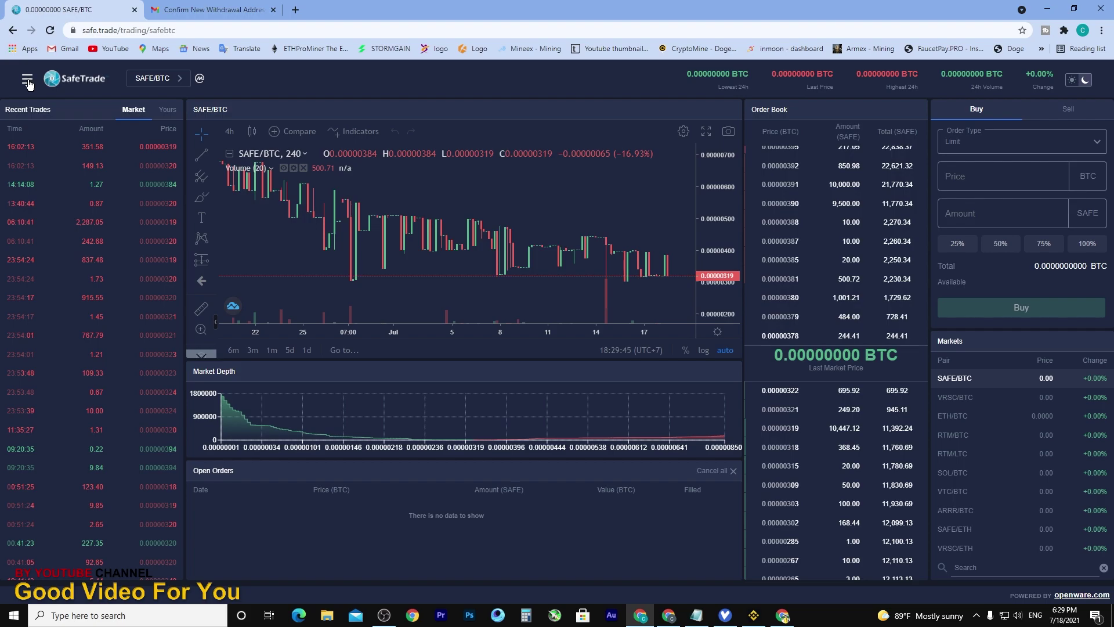
click(47, 166)
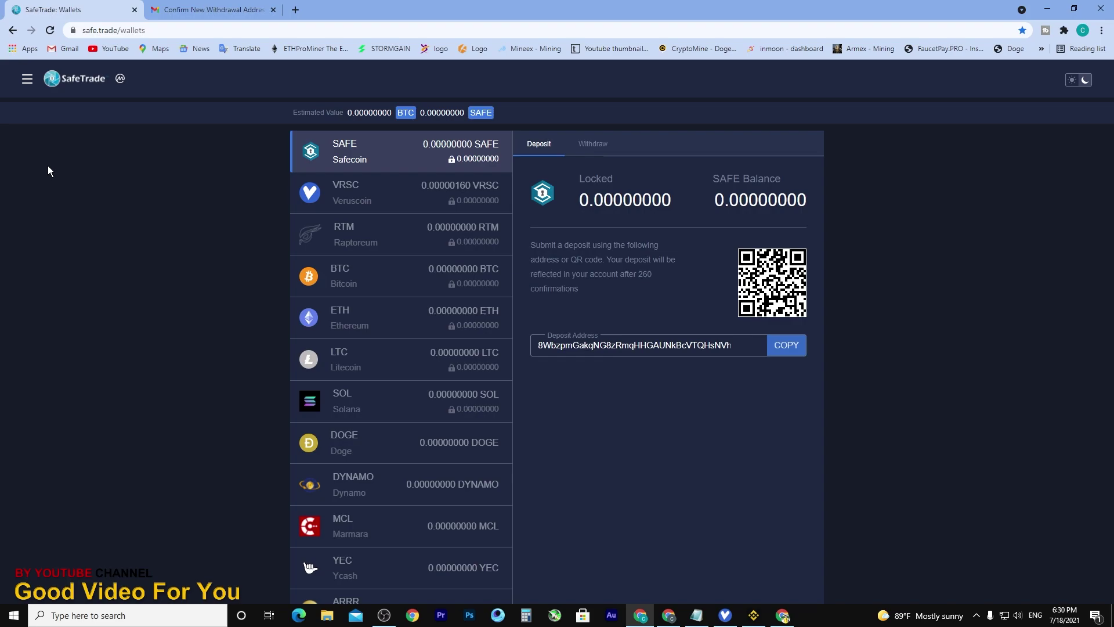
click(27, 81)
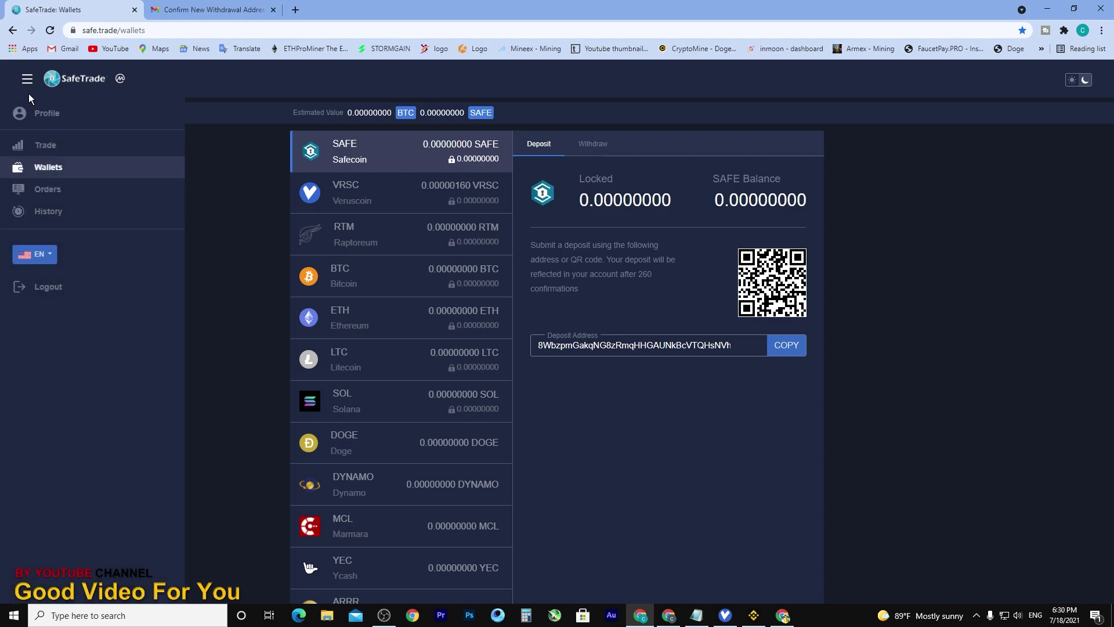
click(55, 190)
click(27, 80)
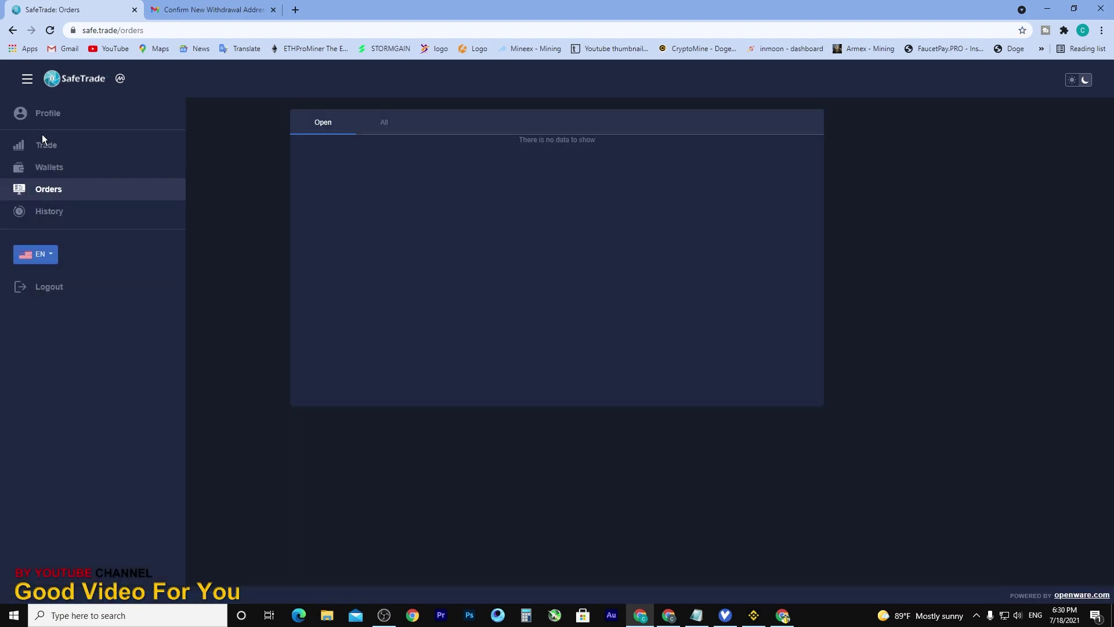
click(53, 152)
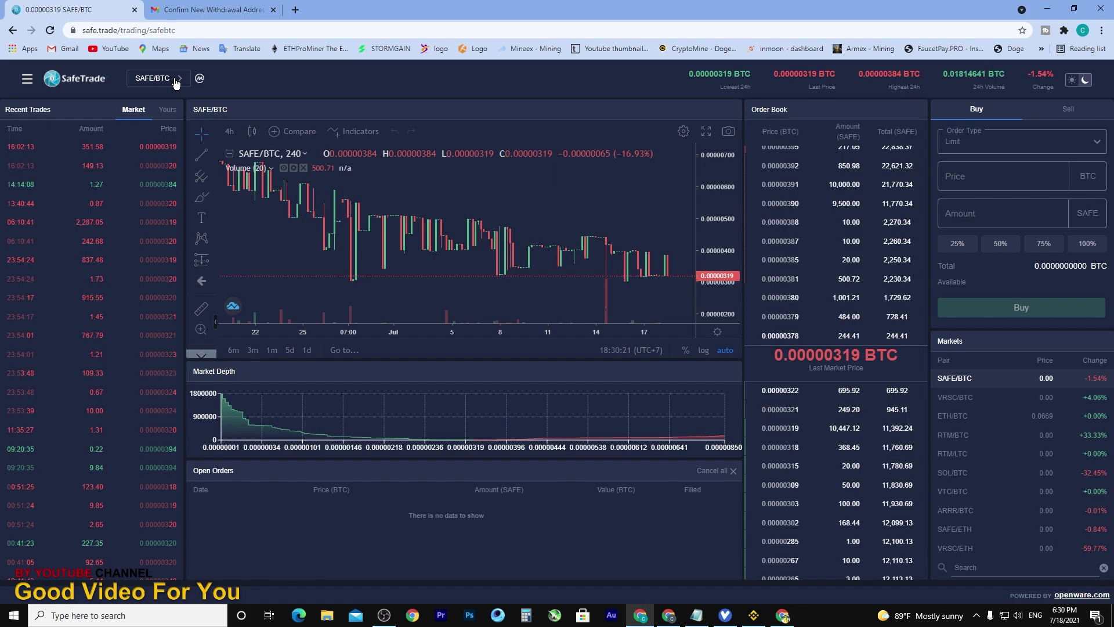
Open and close the market pair list on the SAFE/BTC trading page several times
click(166, 84)
click(165, 86)
click(168, 76)
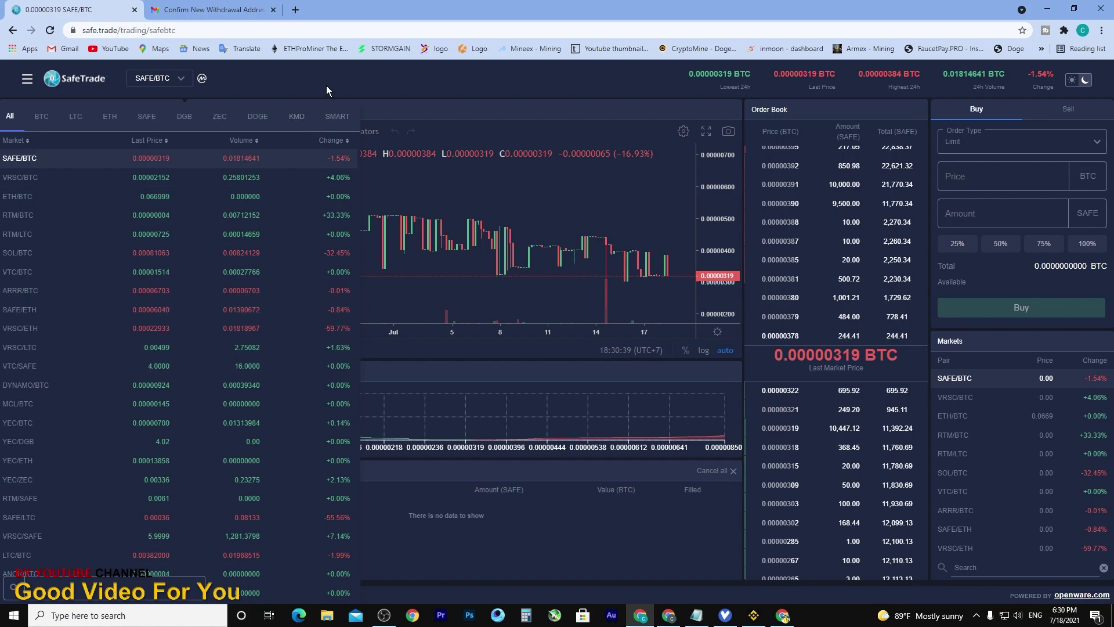
click(306, 75)
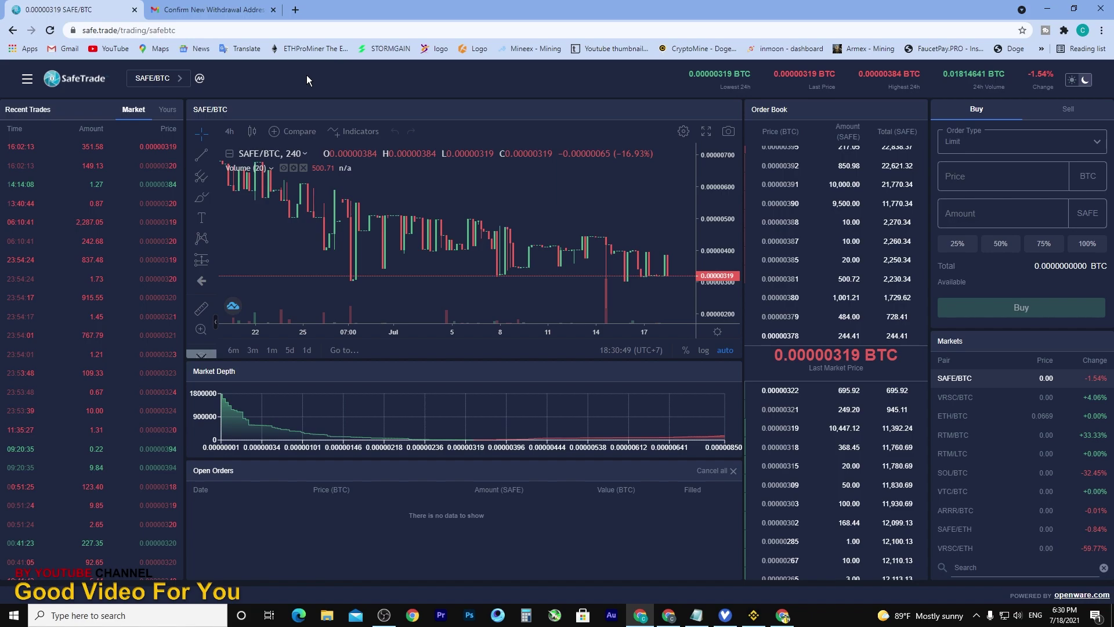
click(180, 80)
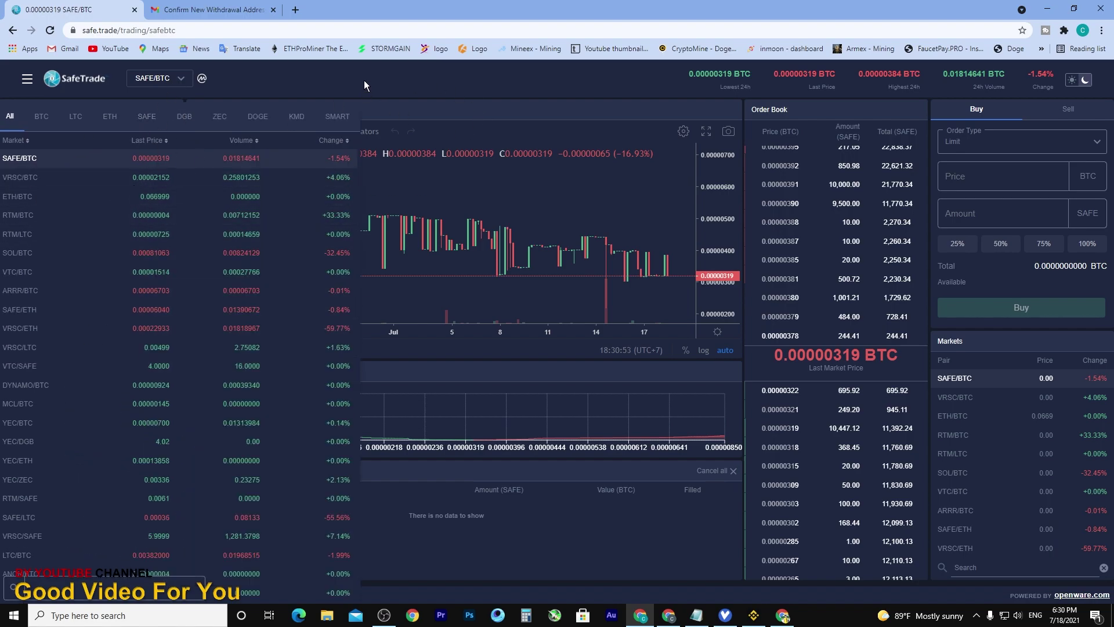
click(181, 80)
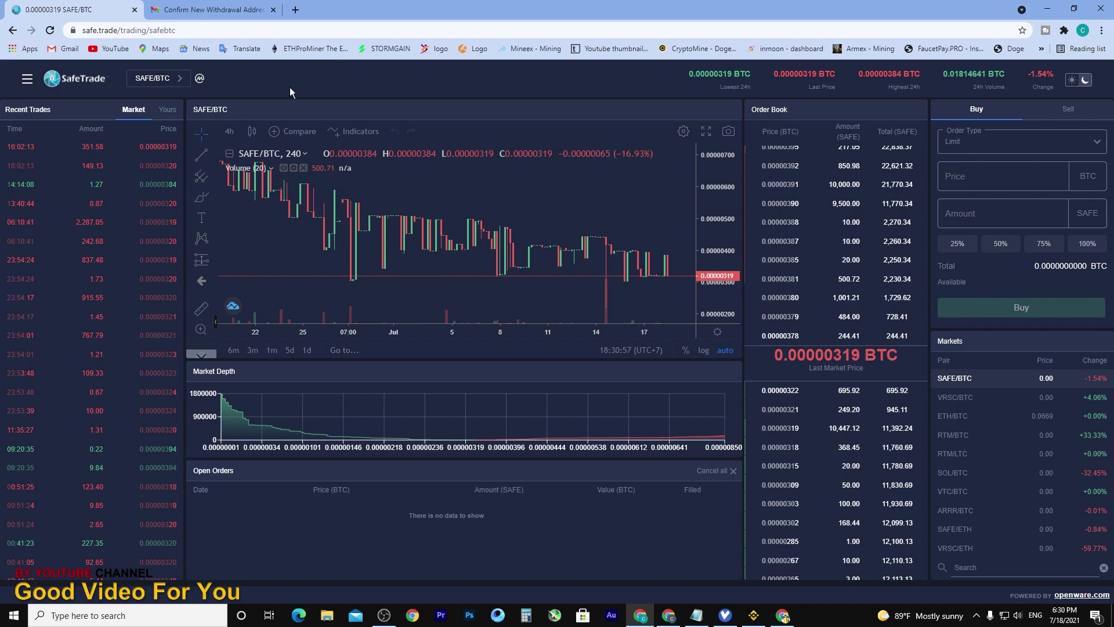
Confirm the Litecoin wallet shows 0.00000000 LTC, then minimise the browser back to Binance
click(25, 82)
click(46, 165)
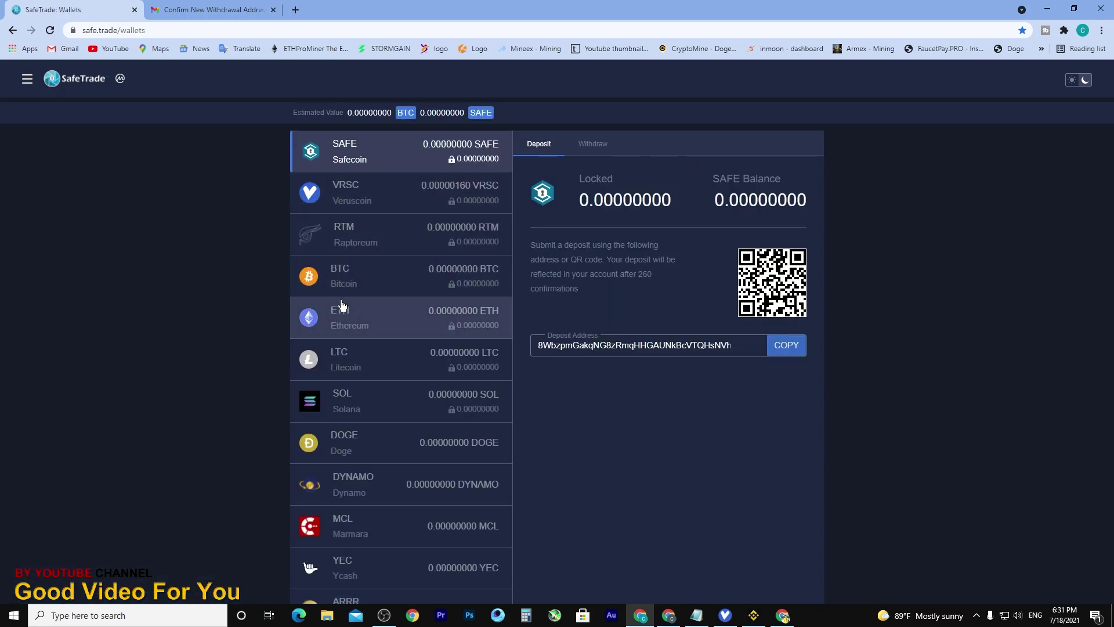
click(351, 364)
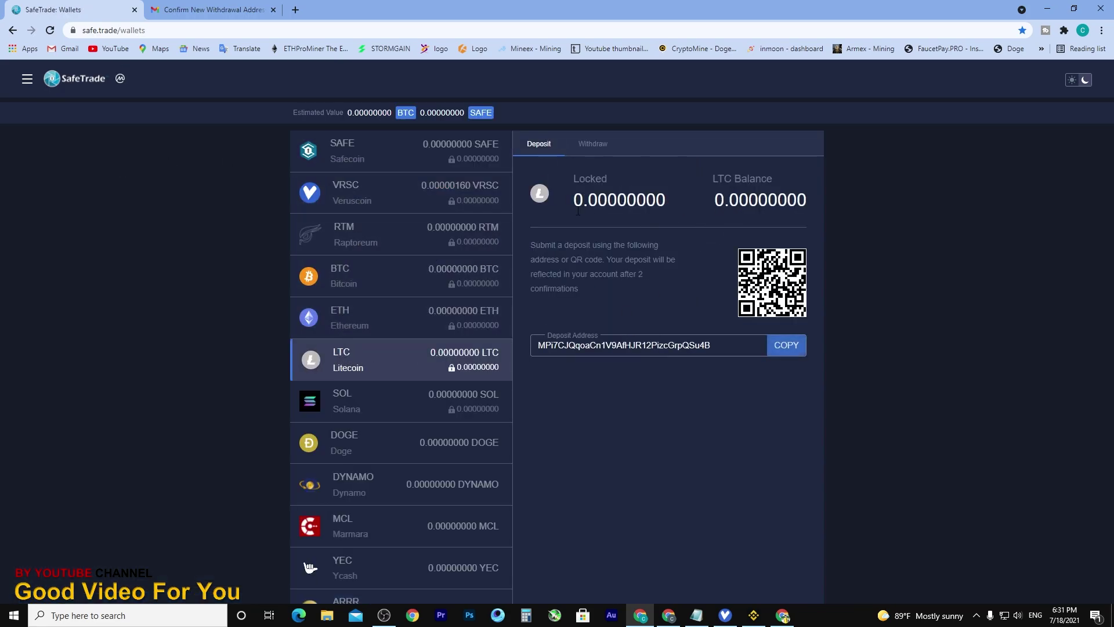
drag(574, 200, 775, 180)
click(665, 173)
click(1048, 9)
click(19, 328)
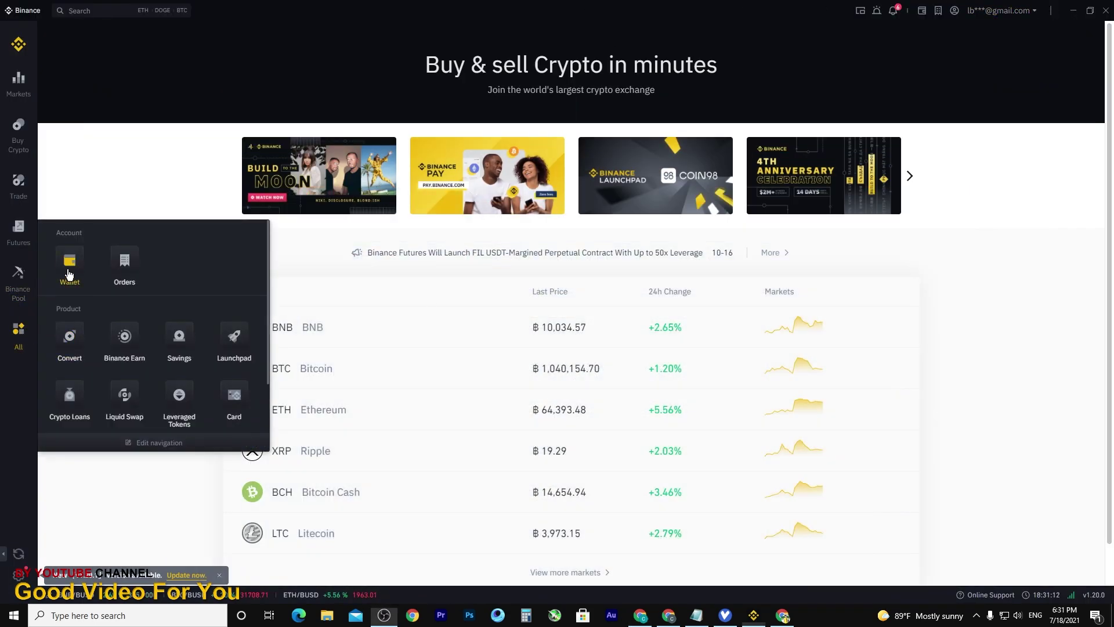
Open Wallet > Fiat and Spot and highlight the LTC total of 0.00604333
click(68, 250)
click(67, 293)
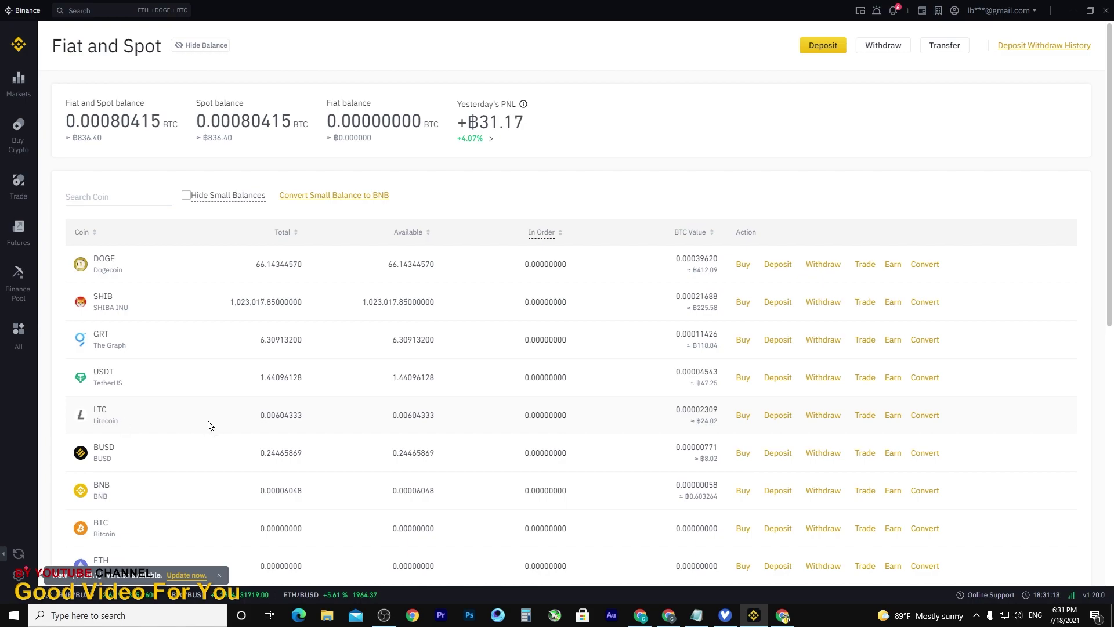
drag(262, 416, 304, 416)
click(281, 419)
drag(276, 417, 312, 417)
click(314, 414)
drag(276, 416, 322, 413)
click(339, 413)
click(322, 413)
Highlight the LTC row's ฿24.02 value and its total, then scroll the balances
drag(701, 419, 728, 417)
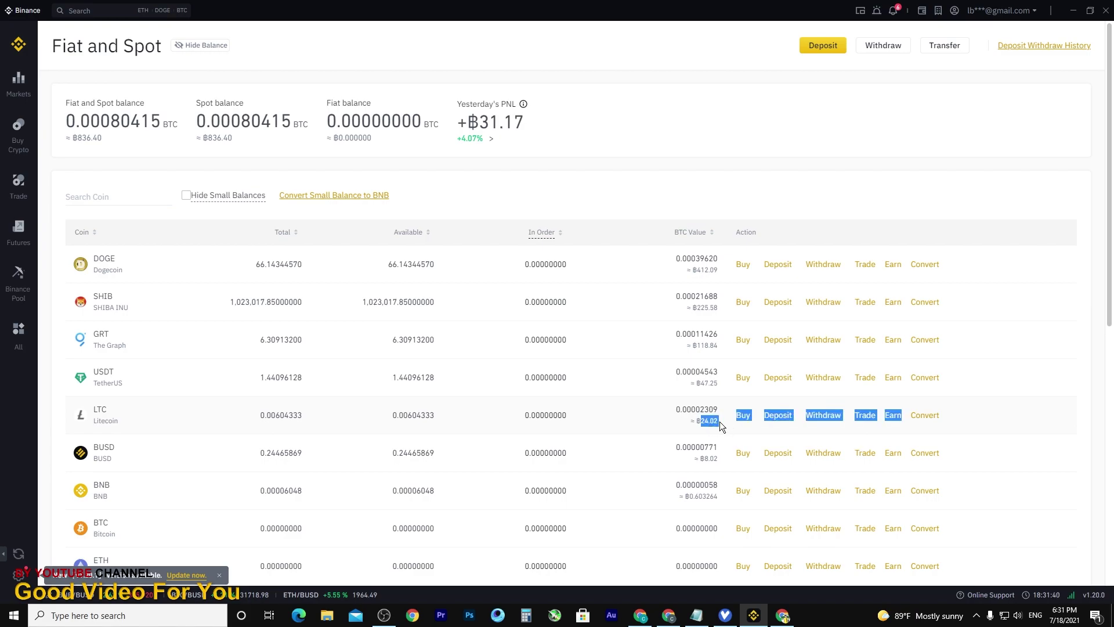
click(720, 421)
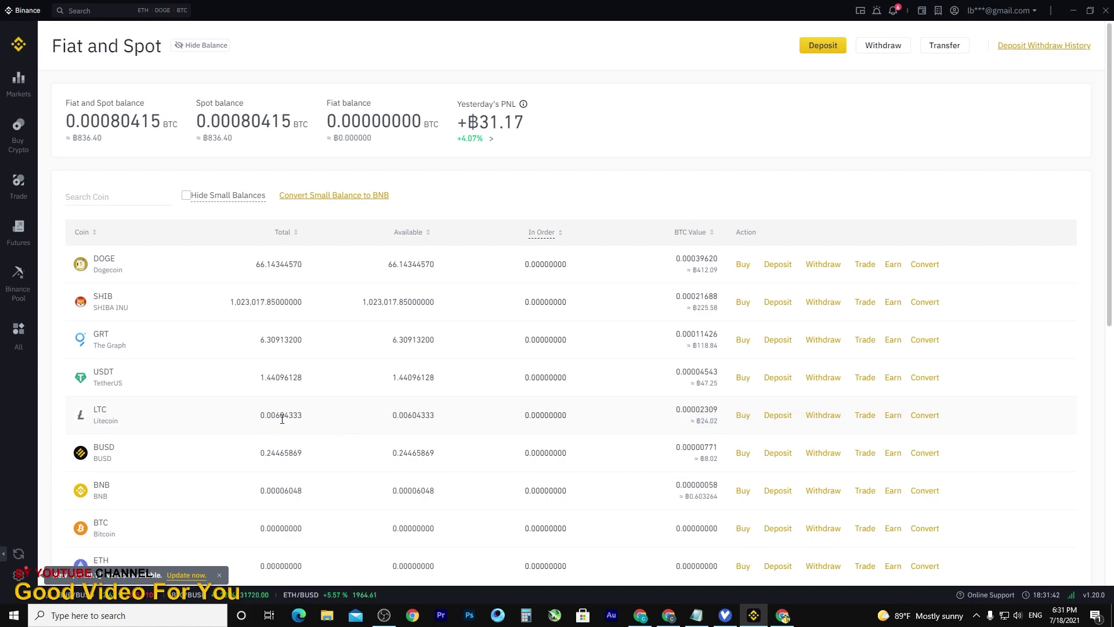
drag(276, 415, 303, 416)
click(336, 417)
scroll(389, 410, down, 4)
scroll(363, 419, up, 4)
In Verus Desktop, scroll the Transactions list and view the details of the 0.0715131 IN transaction
click(725, 615)
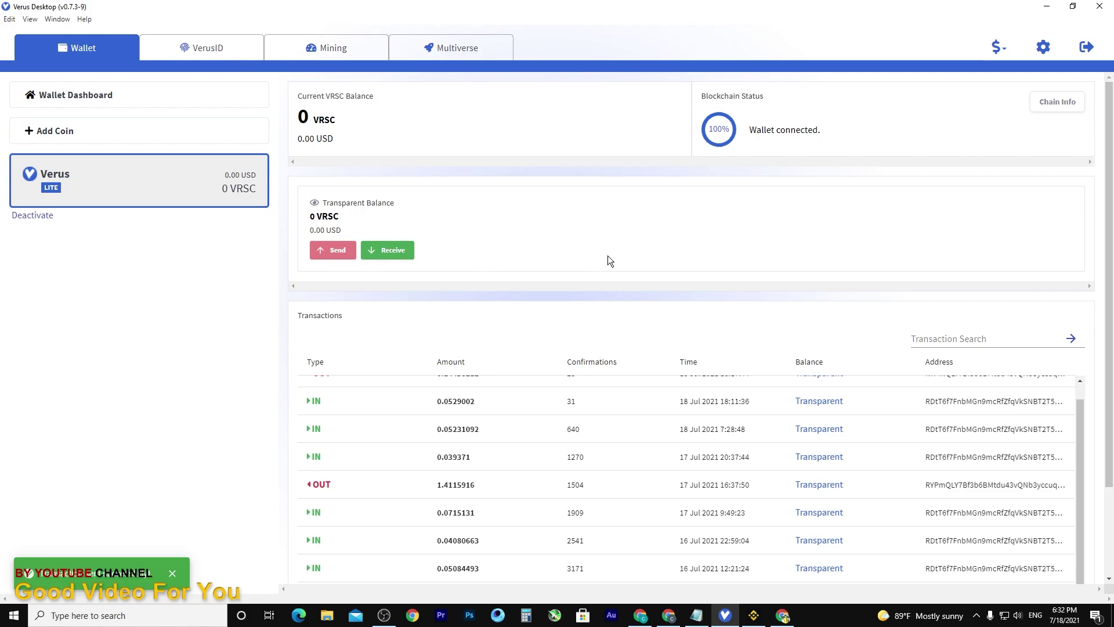
scroll(609, 261, down, 2)
scroll(476, 442, up, 1)
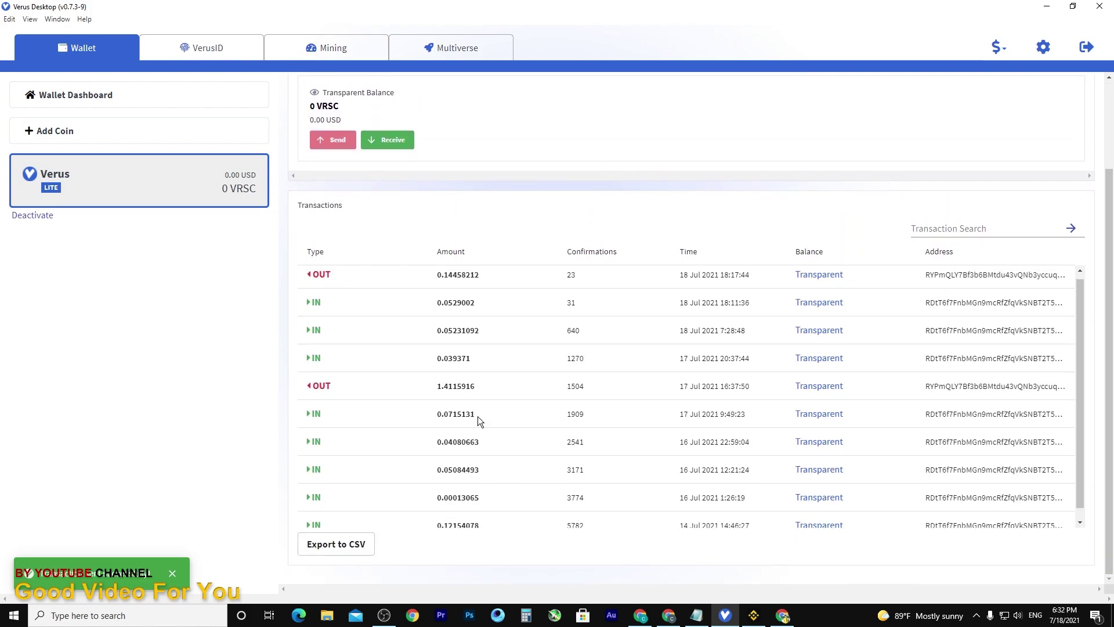
scroll(476, 443, up, 2)
scroll(627, 284, down, 2)
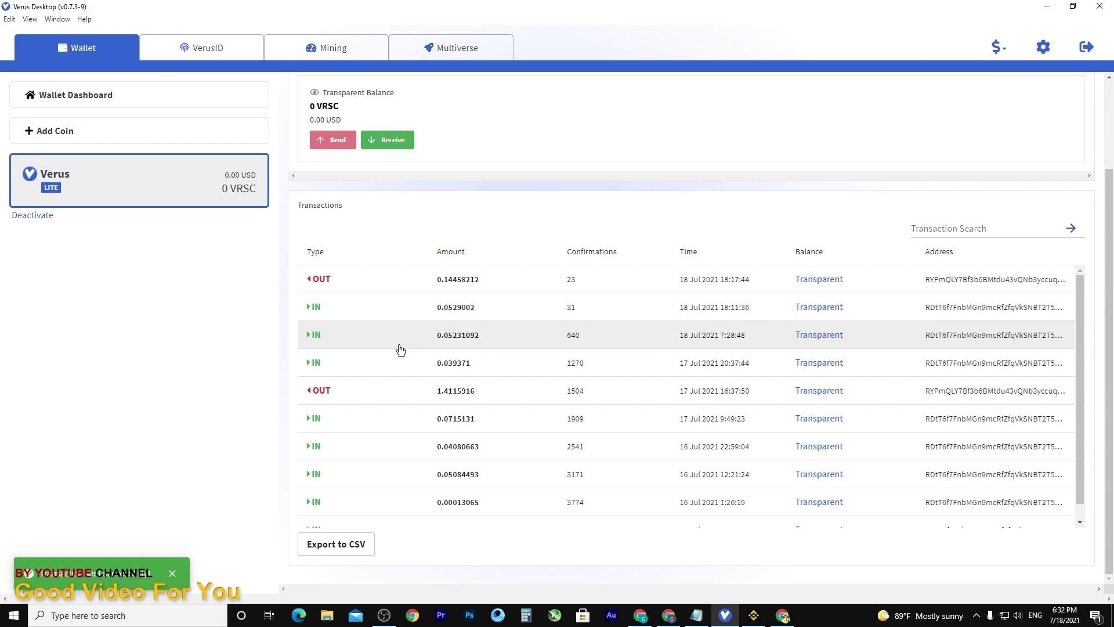
scroll(510, 364, down, 1)
scroll(510, 363, down, 1)
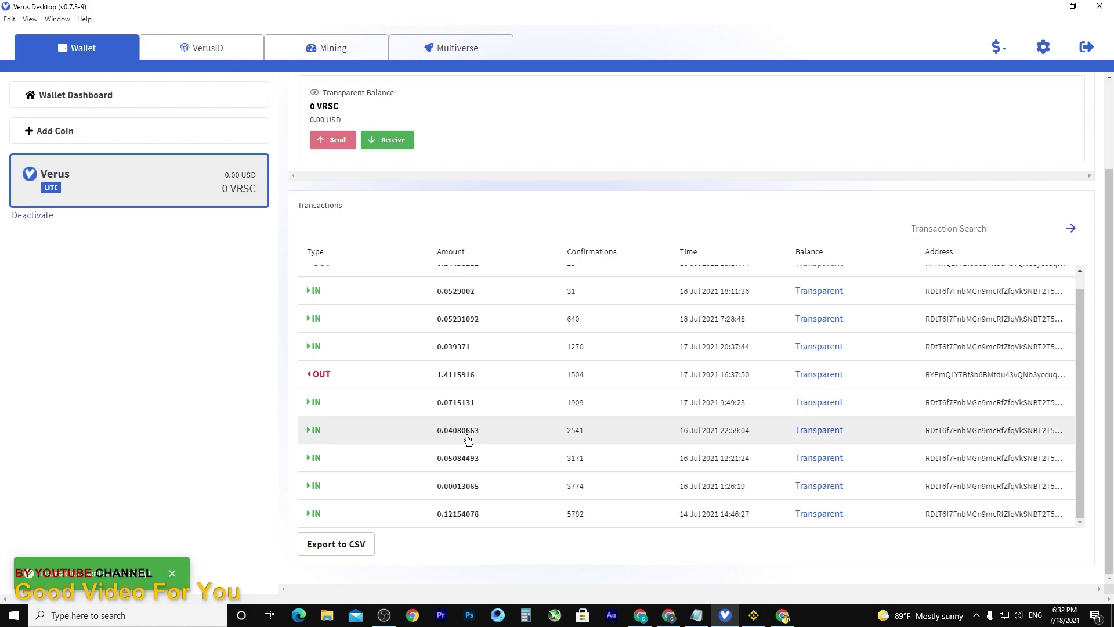
click(438, 404)
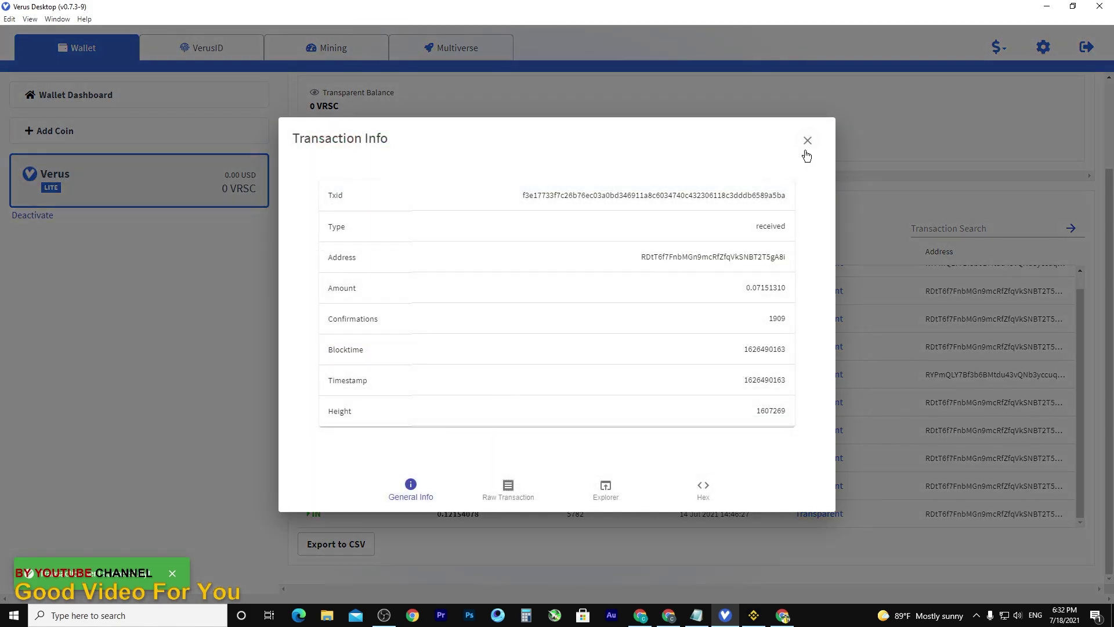
click(807, 140)
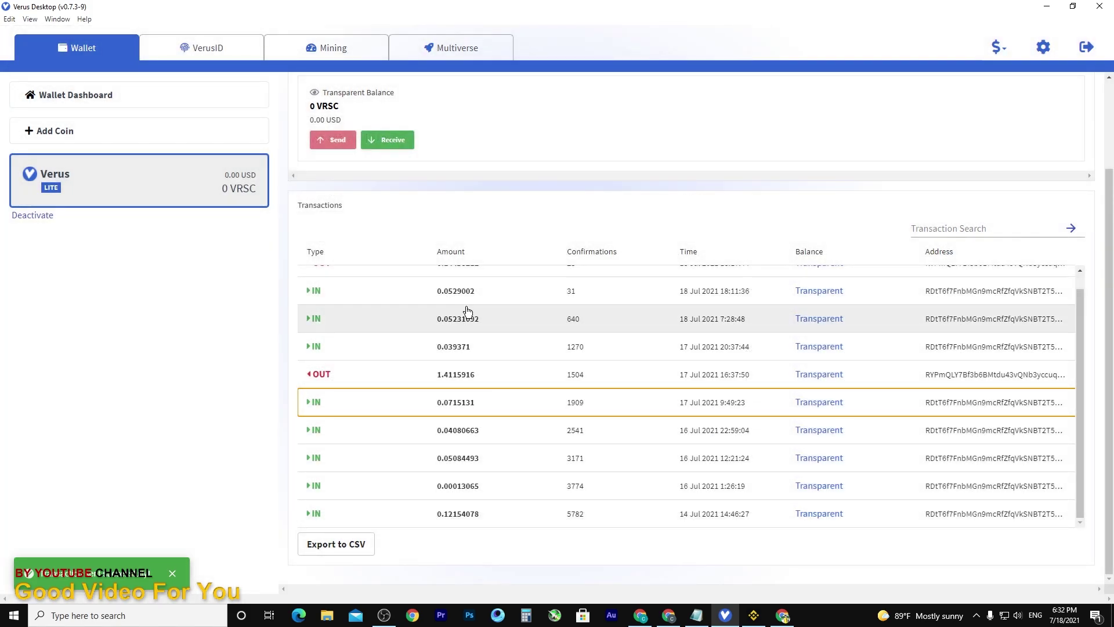
scroll(473, 323, up, 3)
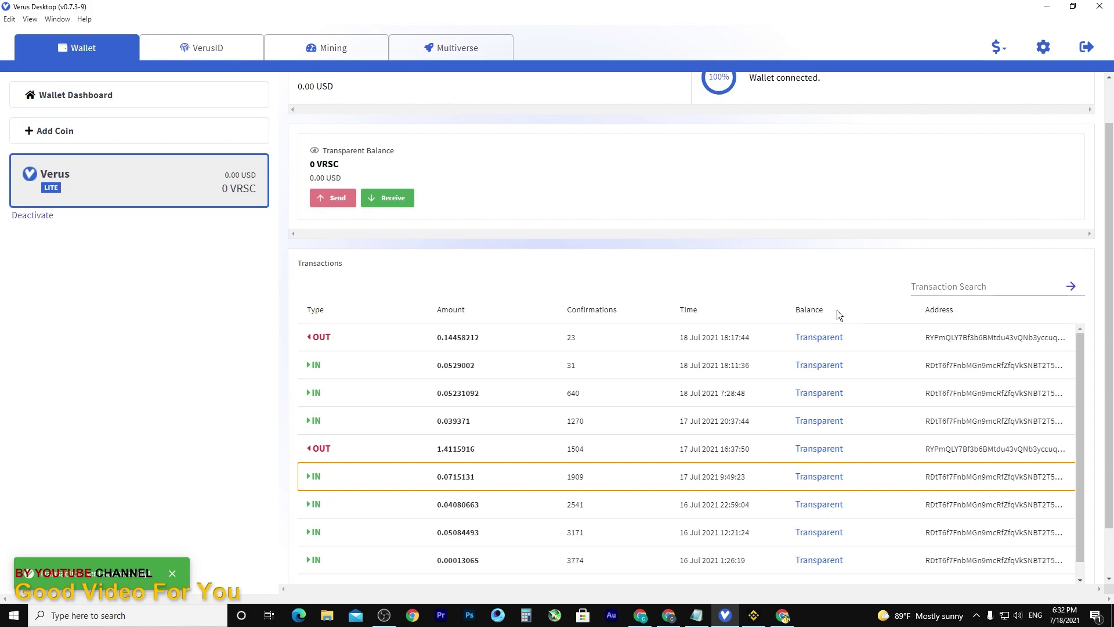
scroll(837, 315, up, 1)
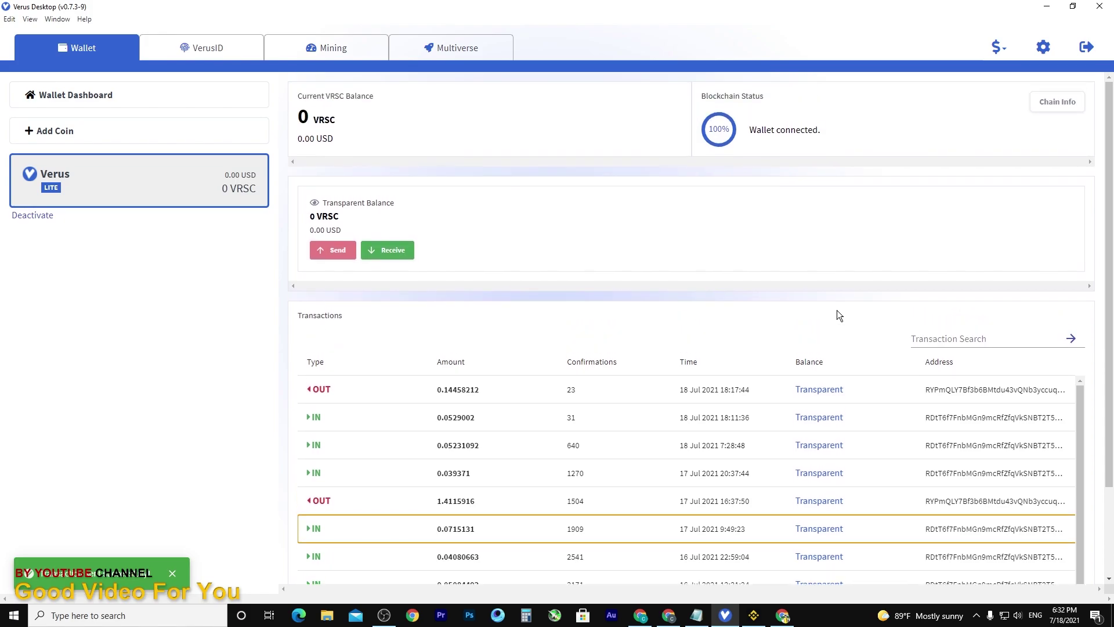